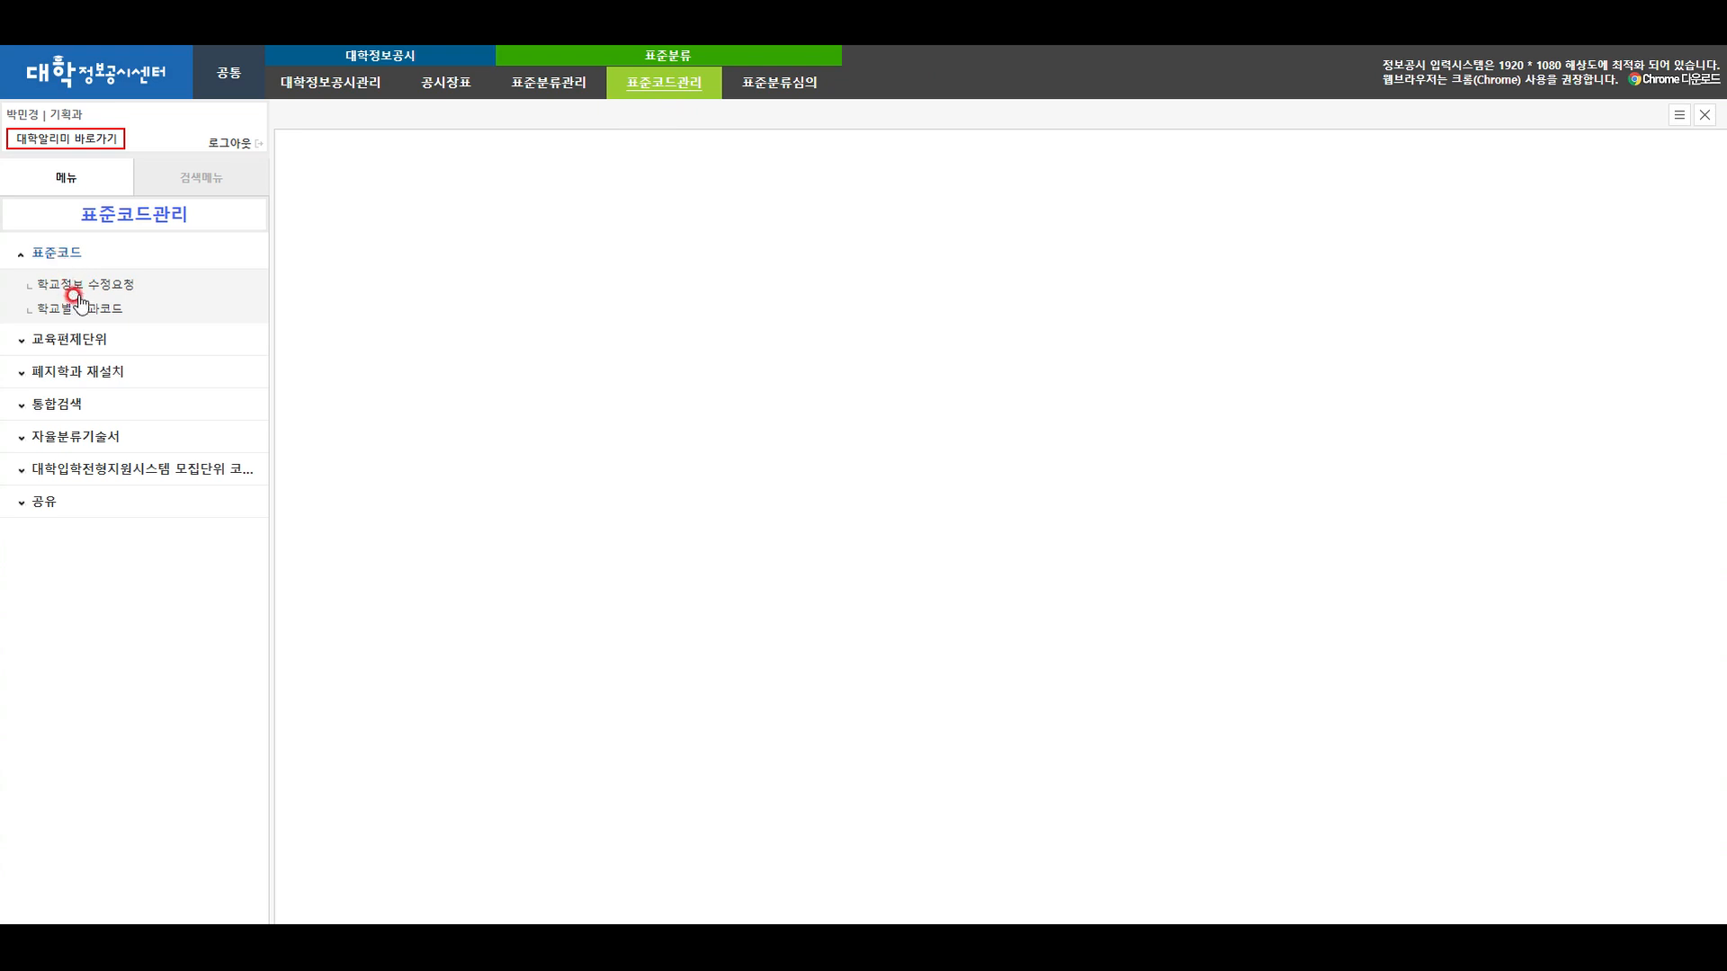
# Open 학교별 학과코드 under 표준코드 and query the department list with 대학 set to 서울대학교[본교]
pyautogui.click(81, 310)
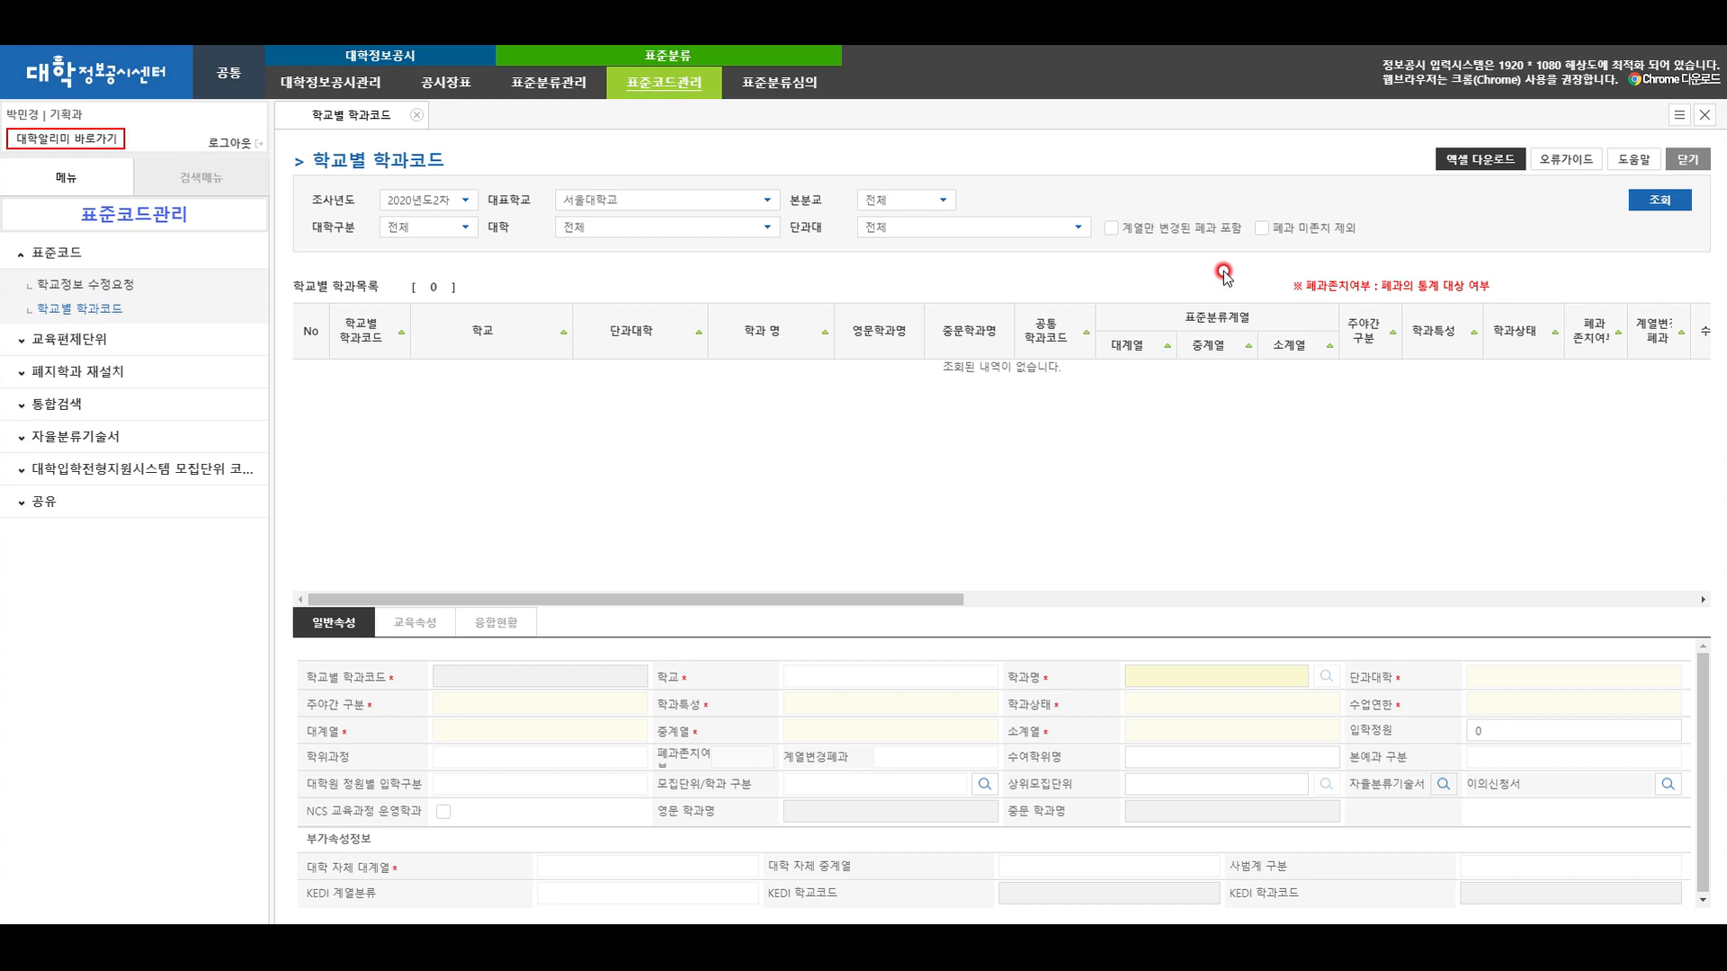
pyautogui.click(767, 230)
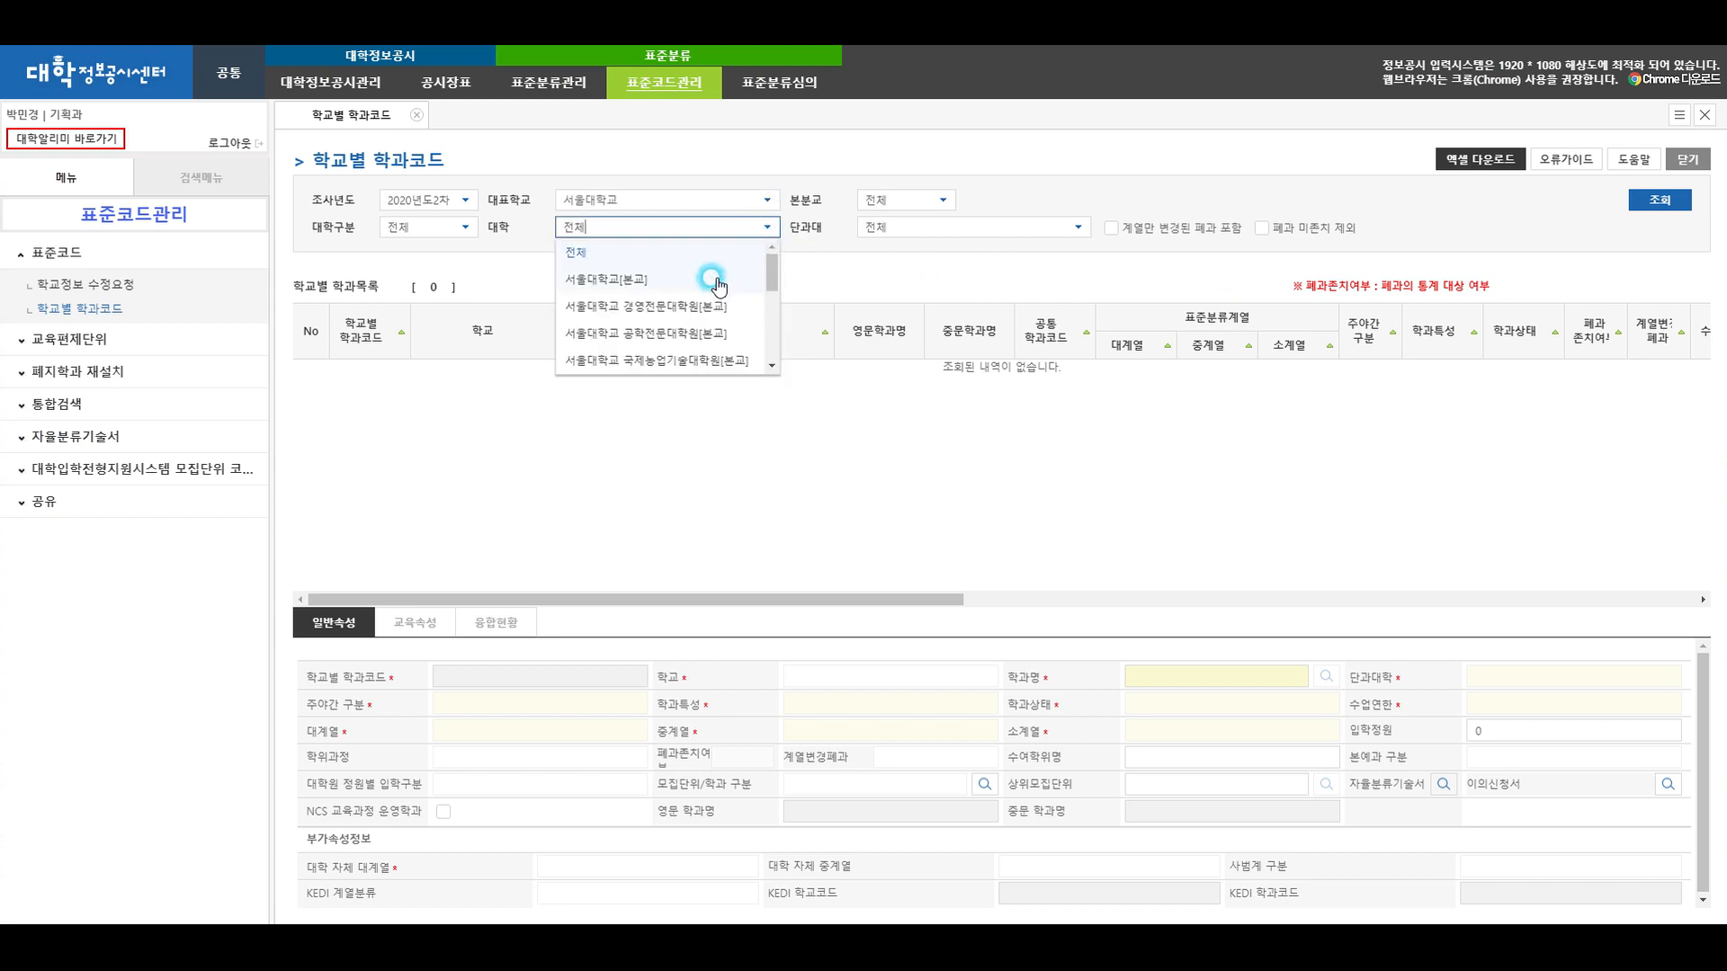
pyautogui.click(715, 281)
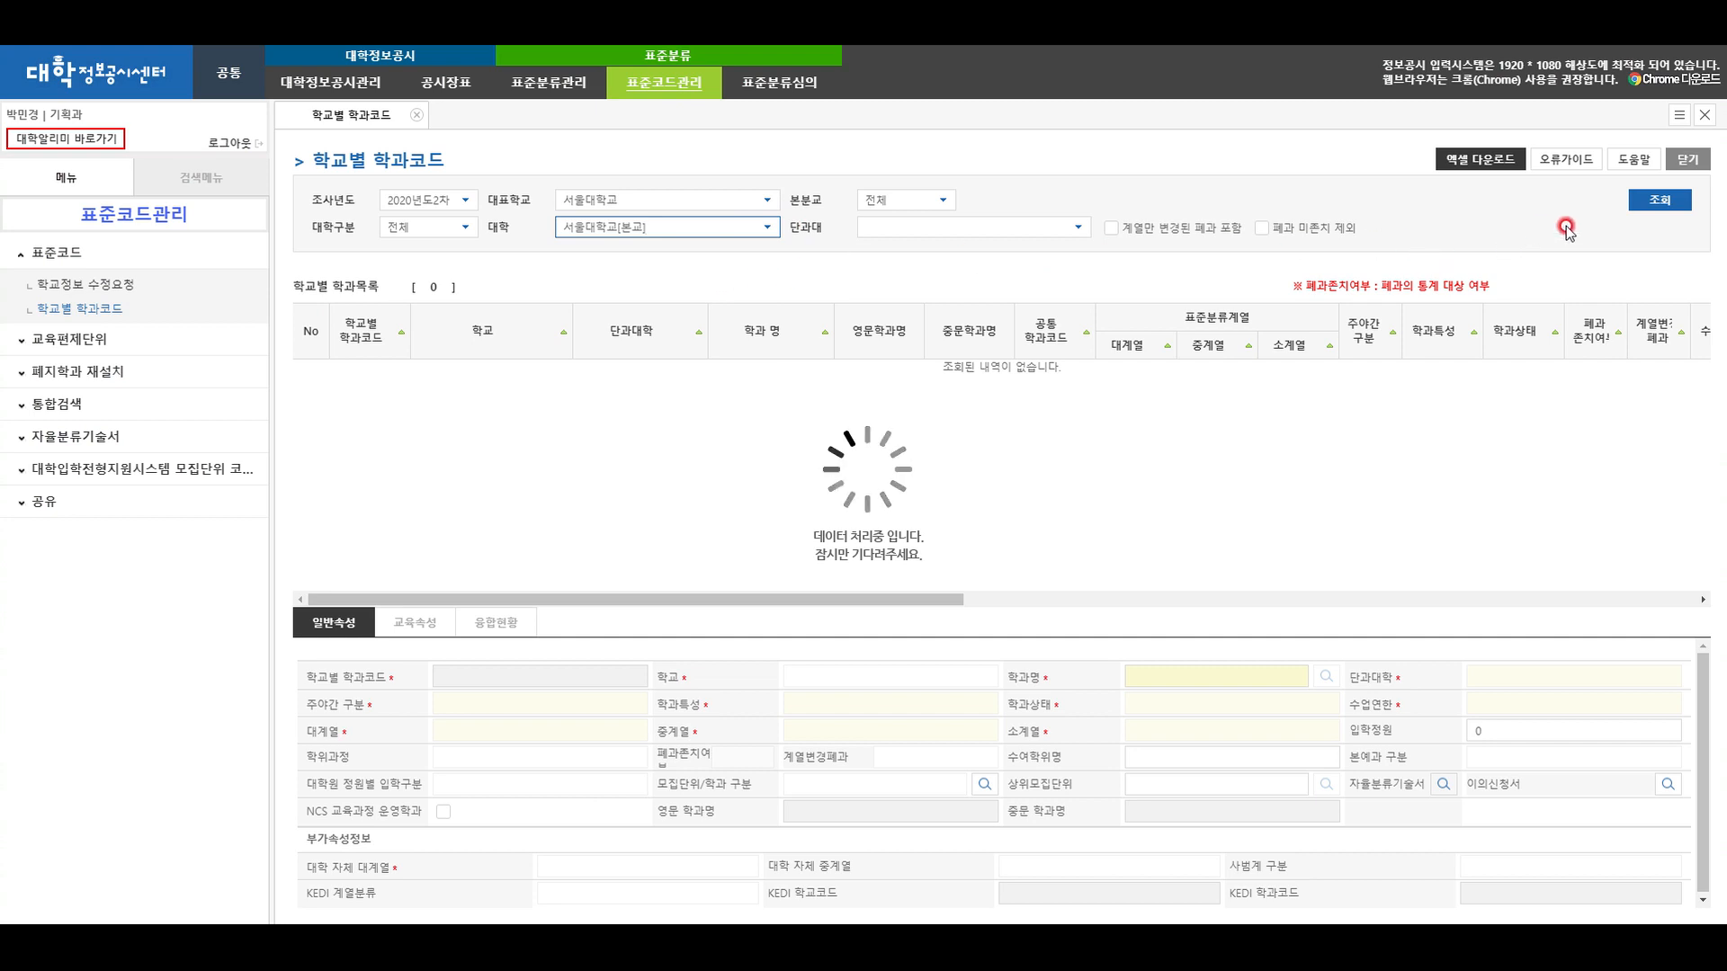
pyautogui.click(1658, 202)
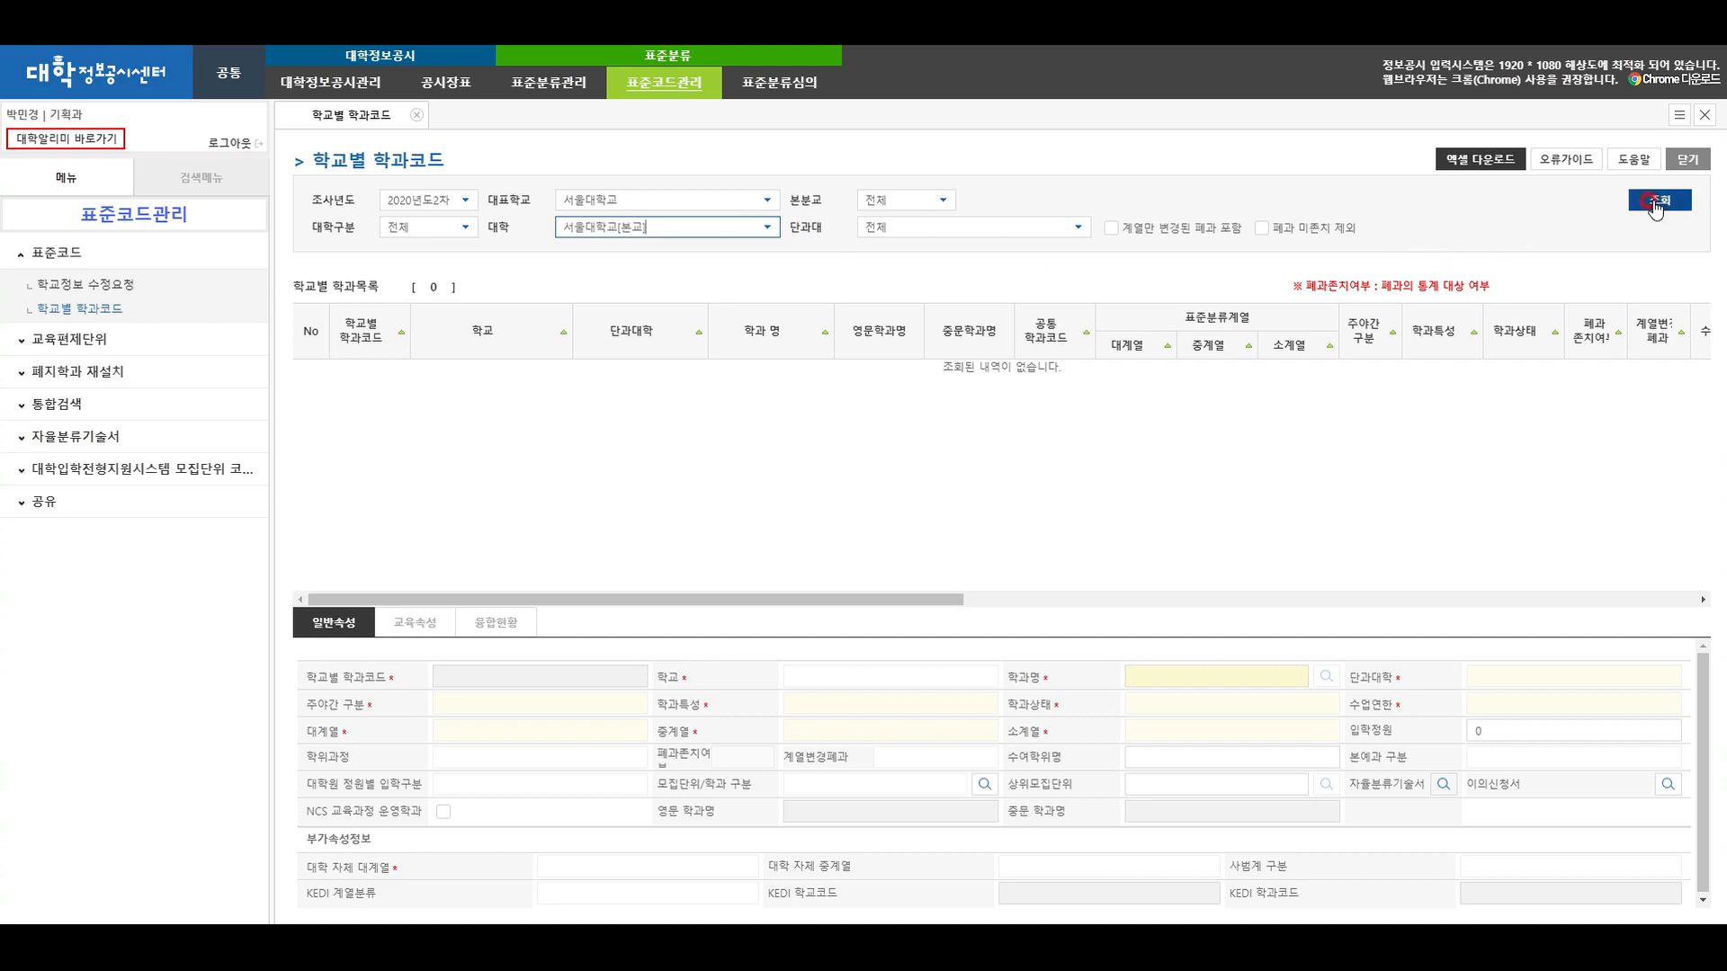
pyautogui.click(1656, 203)
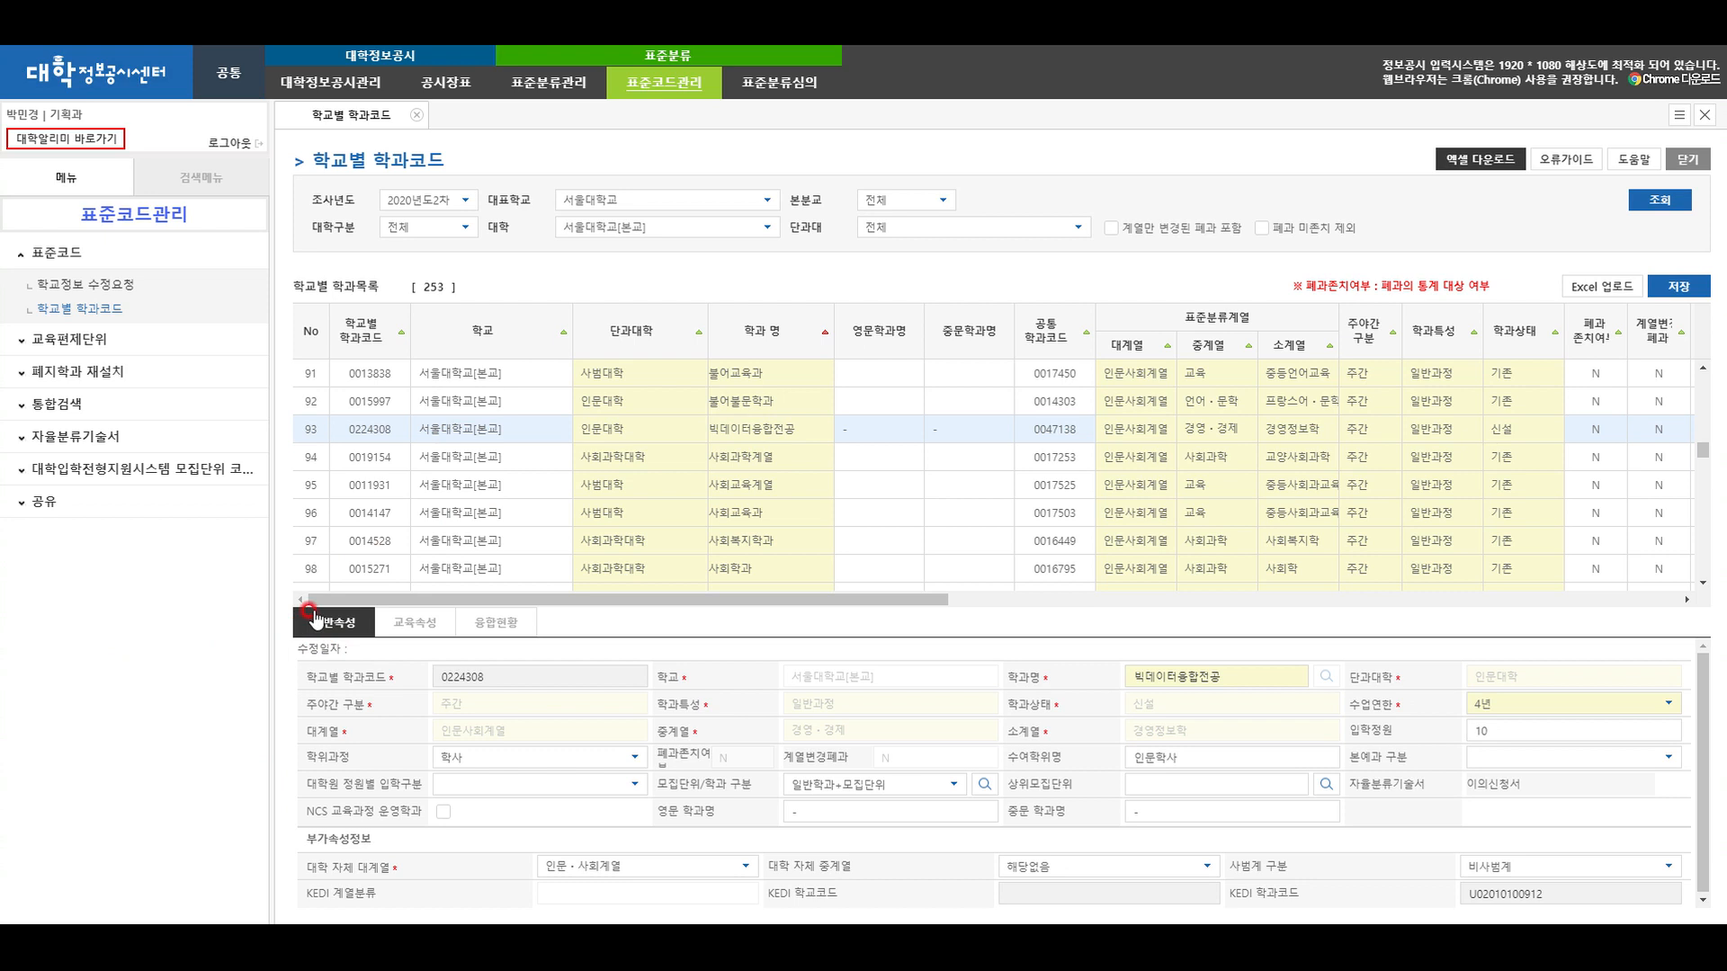
# Review the 교육속성, 융합현황 and 일반속성 details of the 빅데이터융합전공 department
pyautogui.click(427, 621)
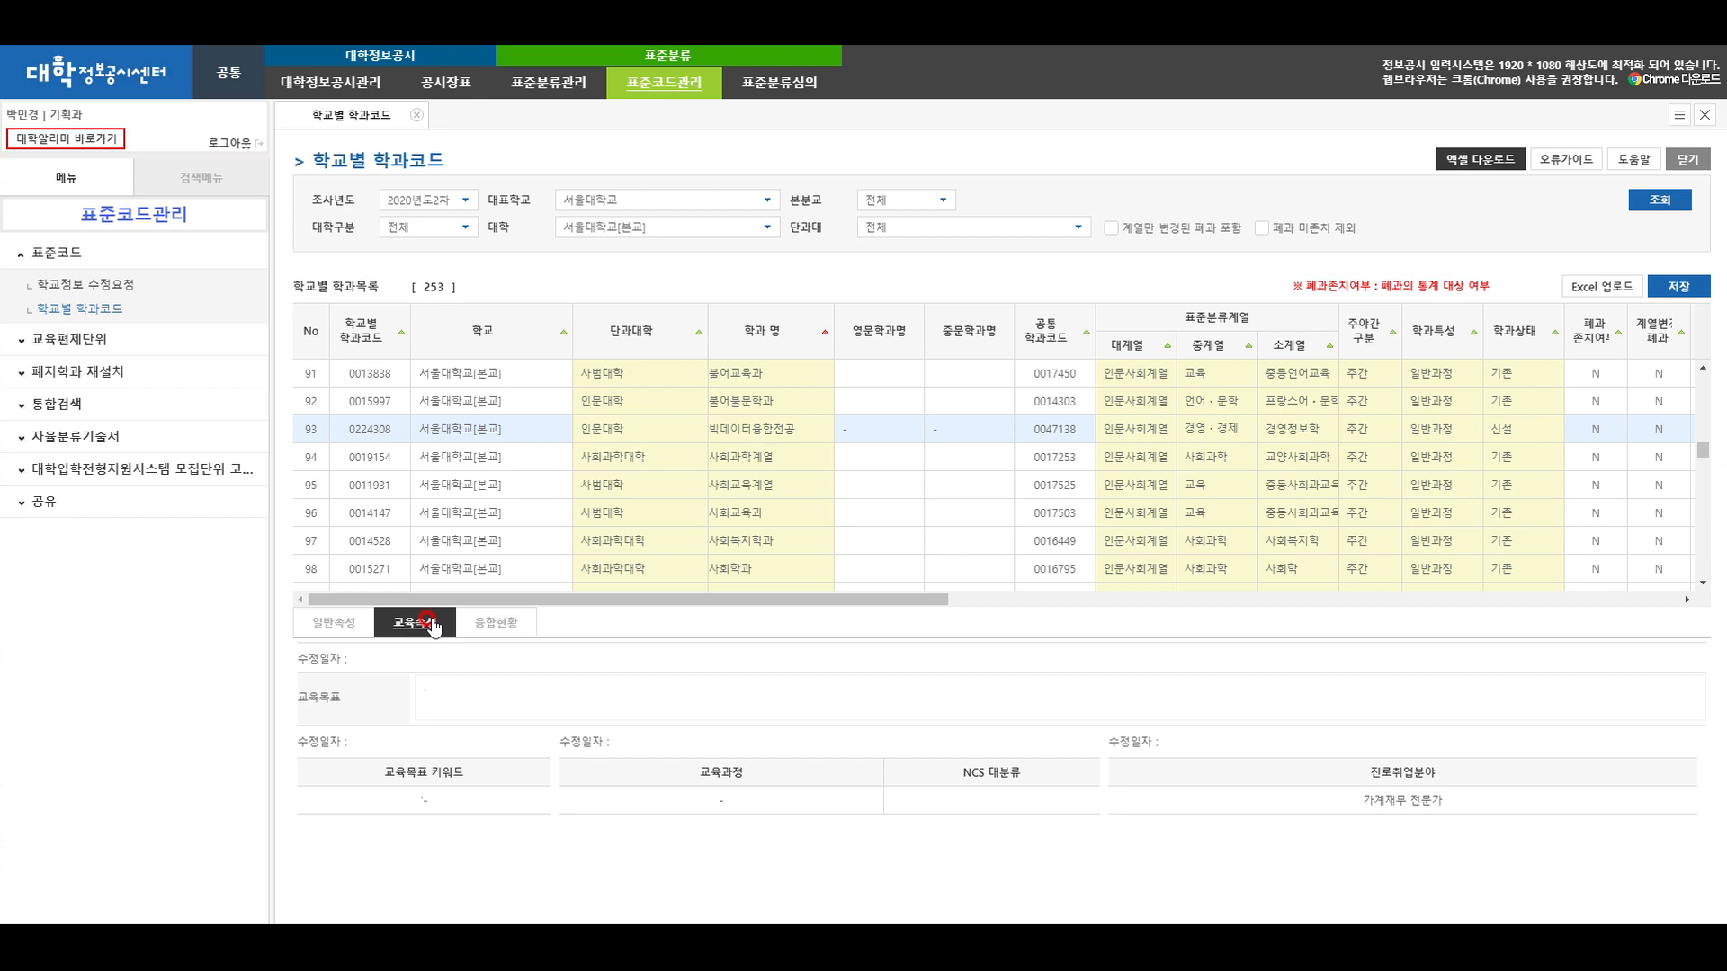
pyautogui.click(490, 620)
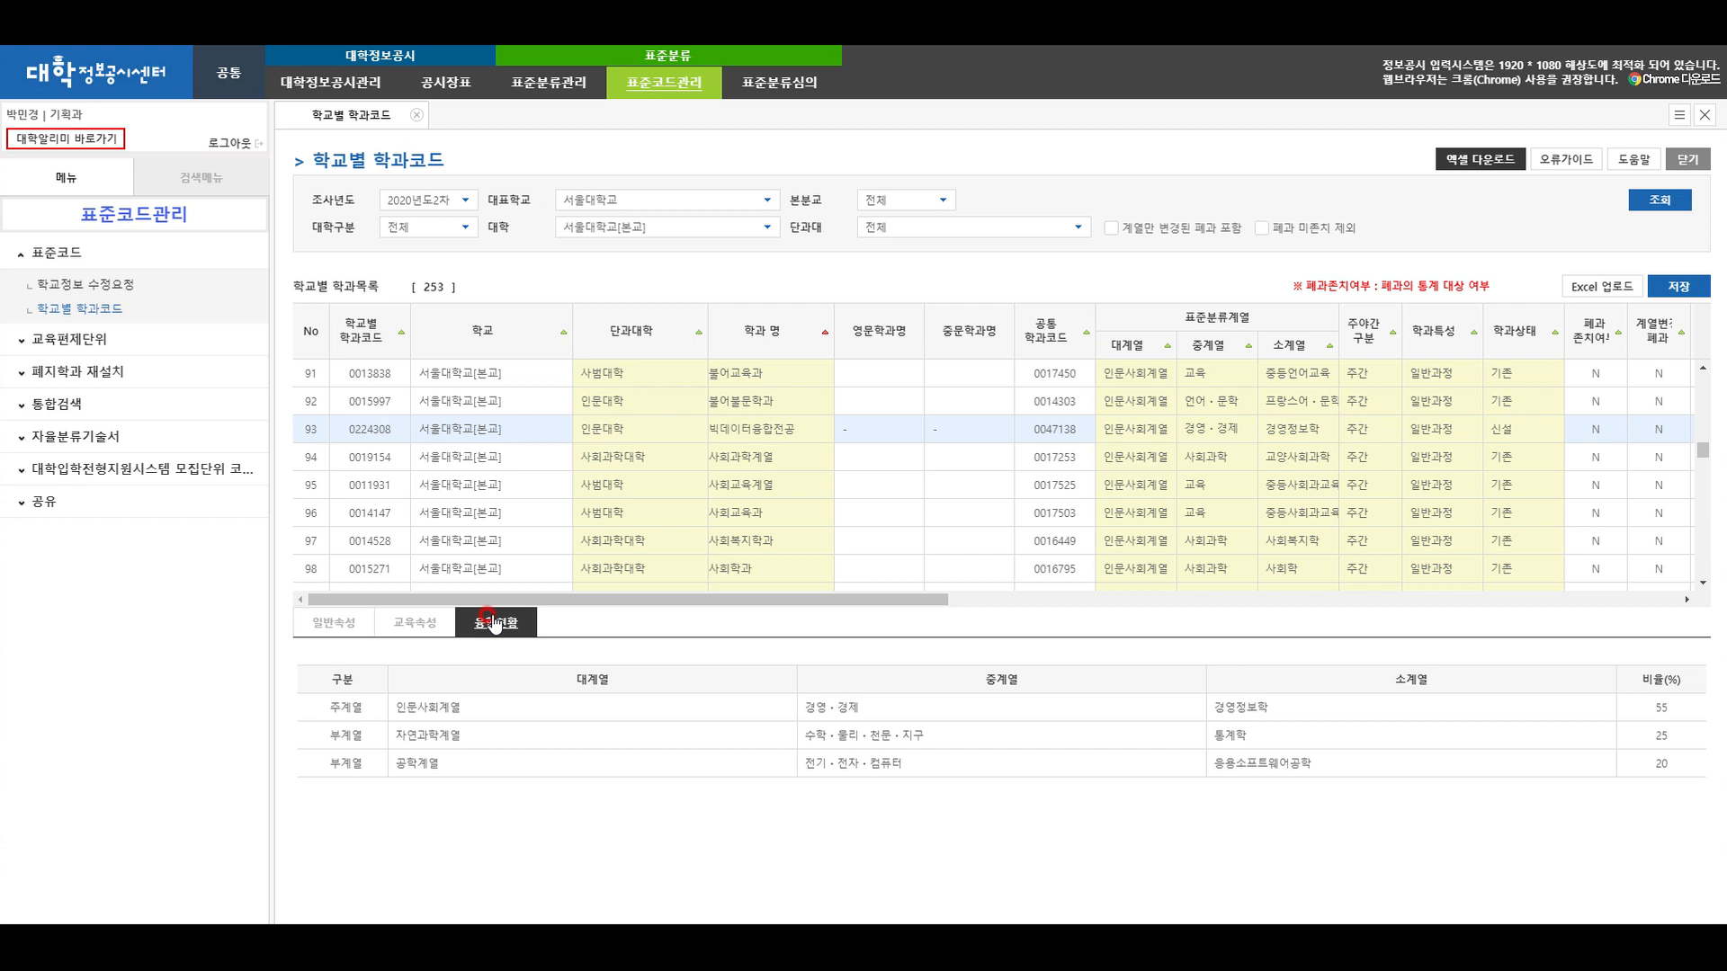
pyautogui.click(333, 622)
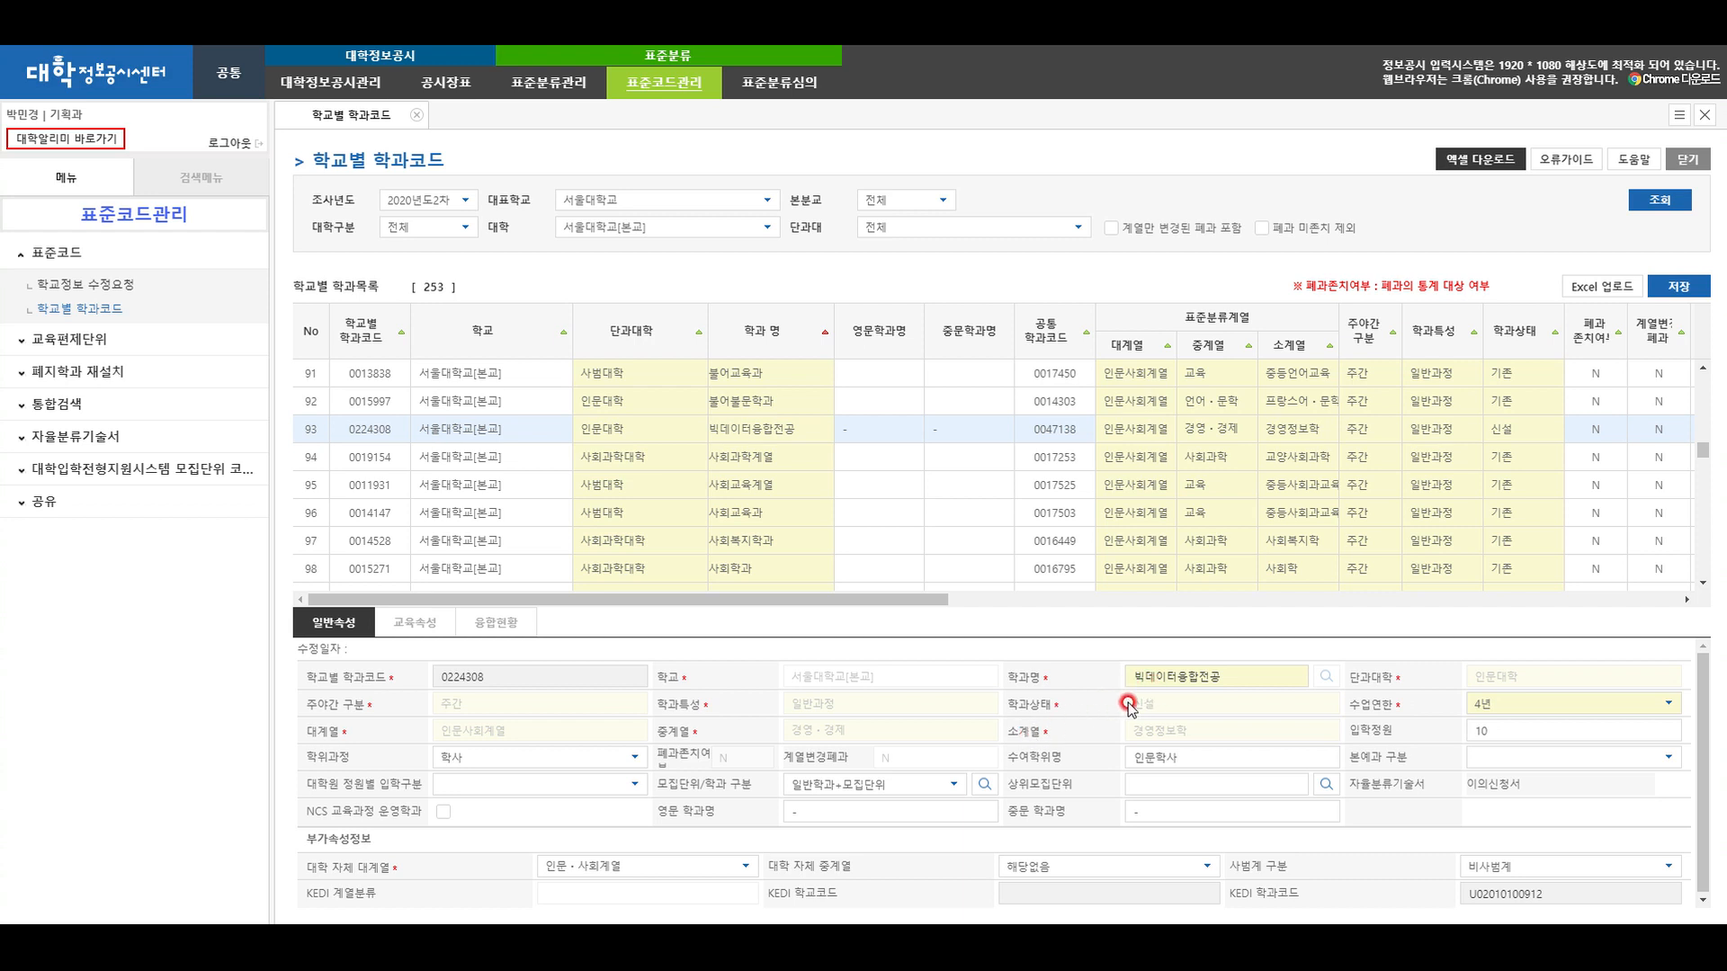
# Check the 학과상태 of 빅데이터융합전공 and try to save its department record
pyautogui.click(1159, 710)
pyautogui.click(1675, 288)
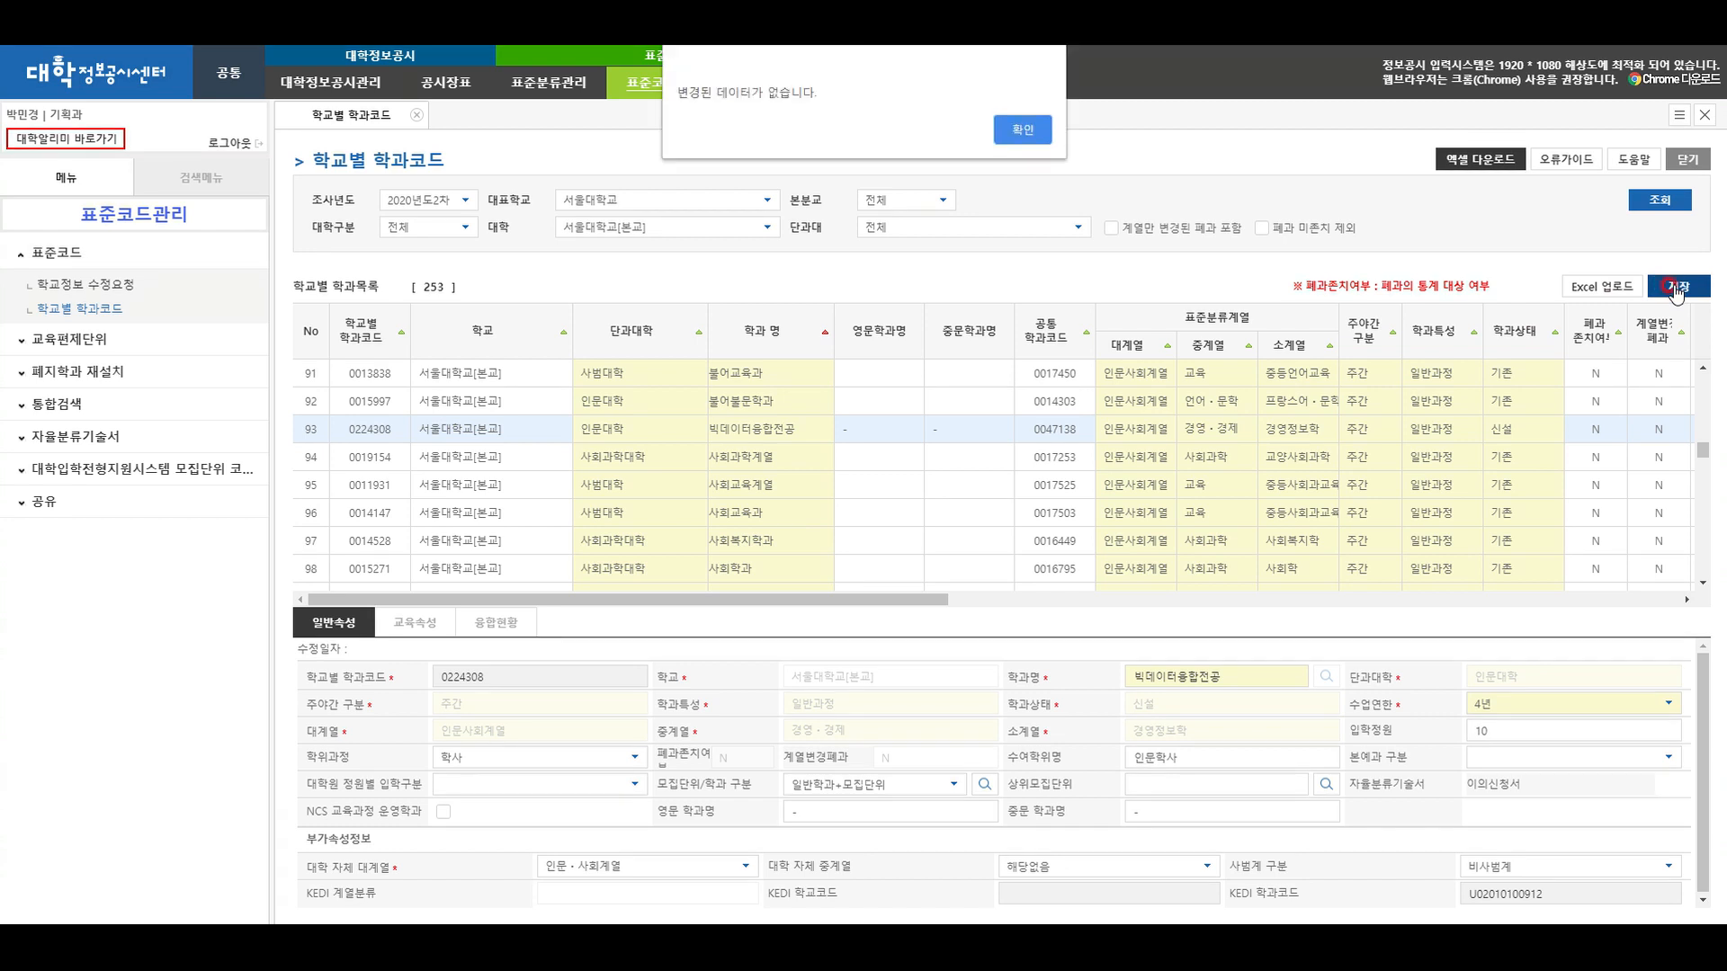
pyautogui.click(1036, 131)
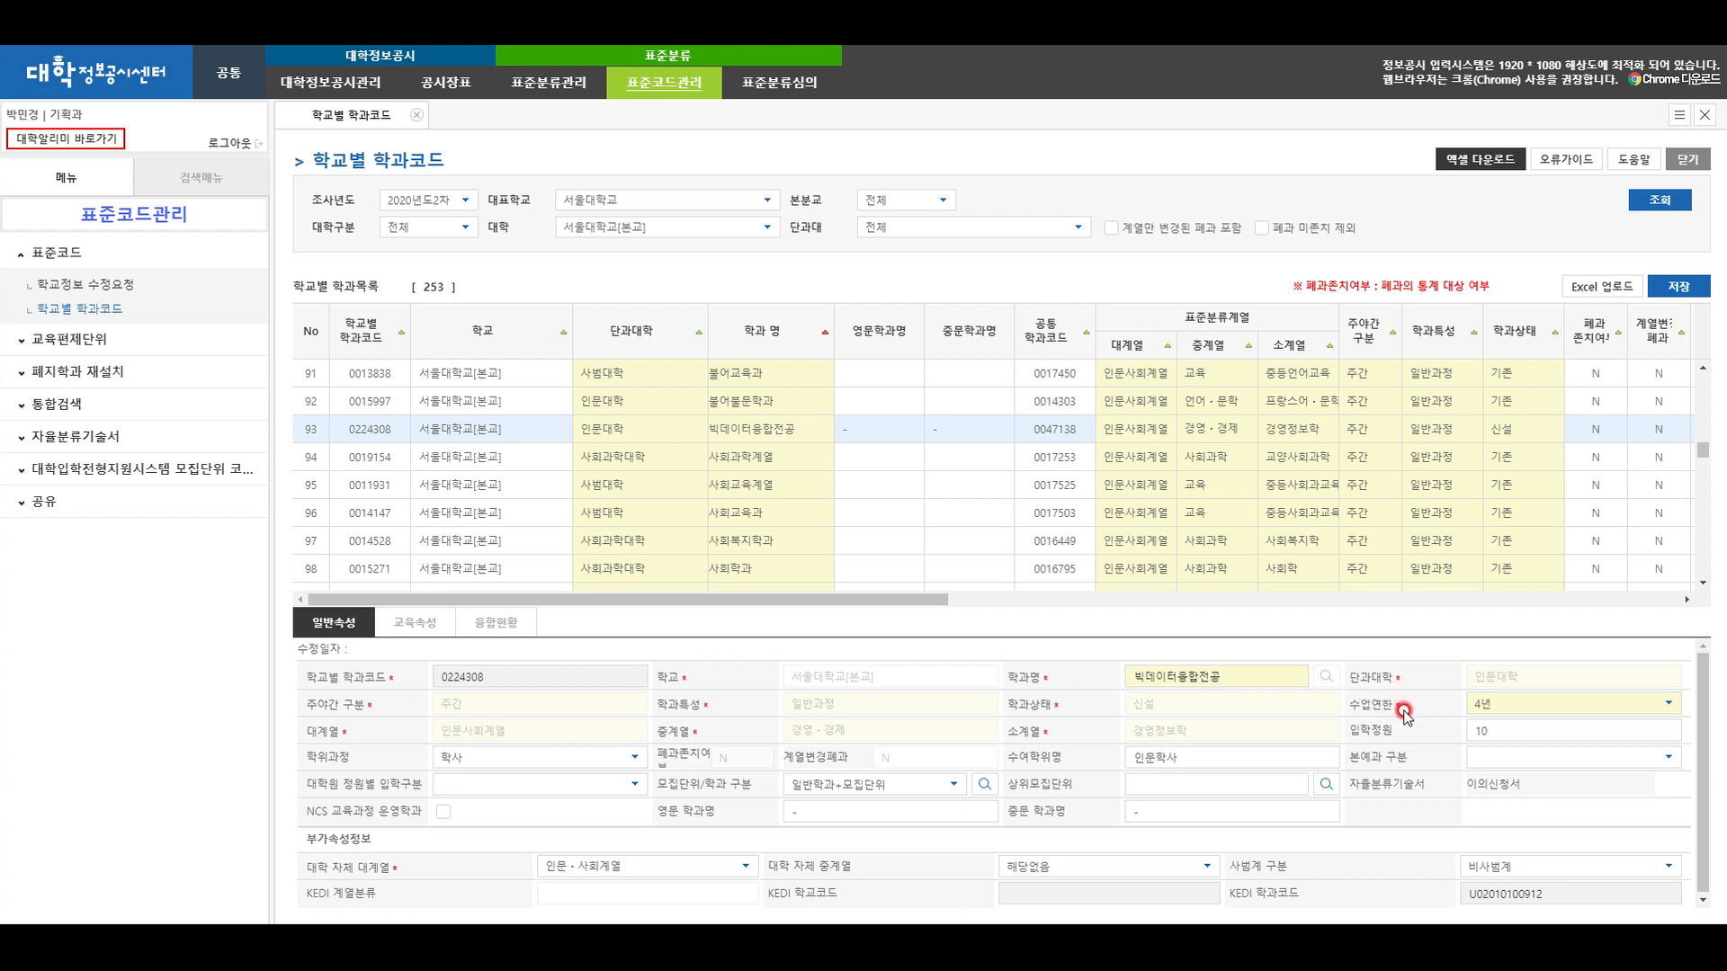
# Examine the available 수업연한 options and the 부가속성정보 fields of 빅데이터융합전공
pyautogui.click(1669, 703)
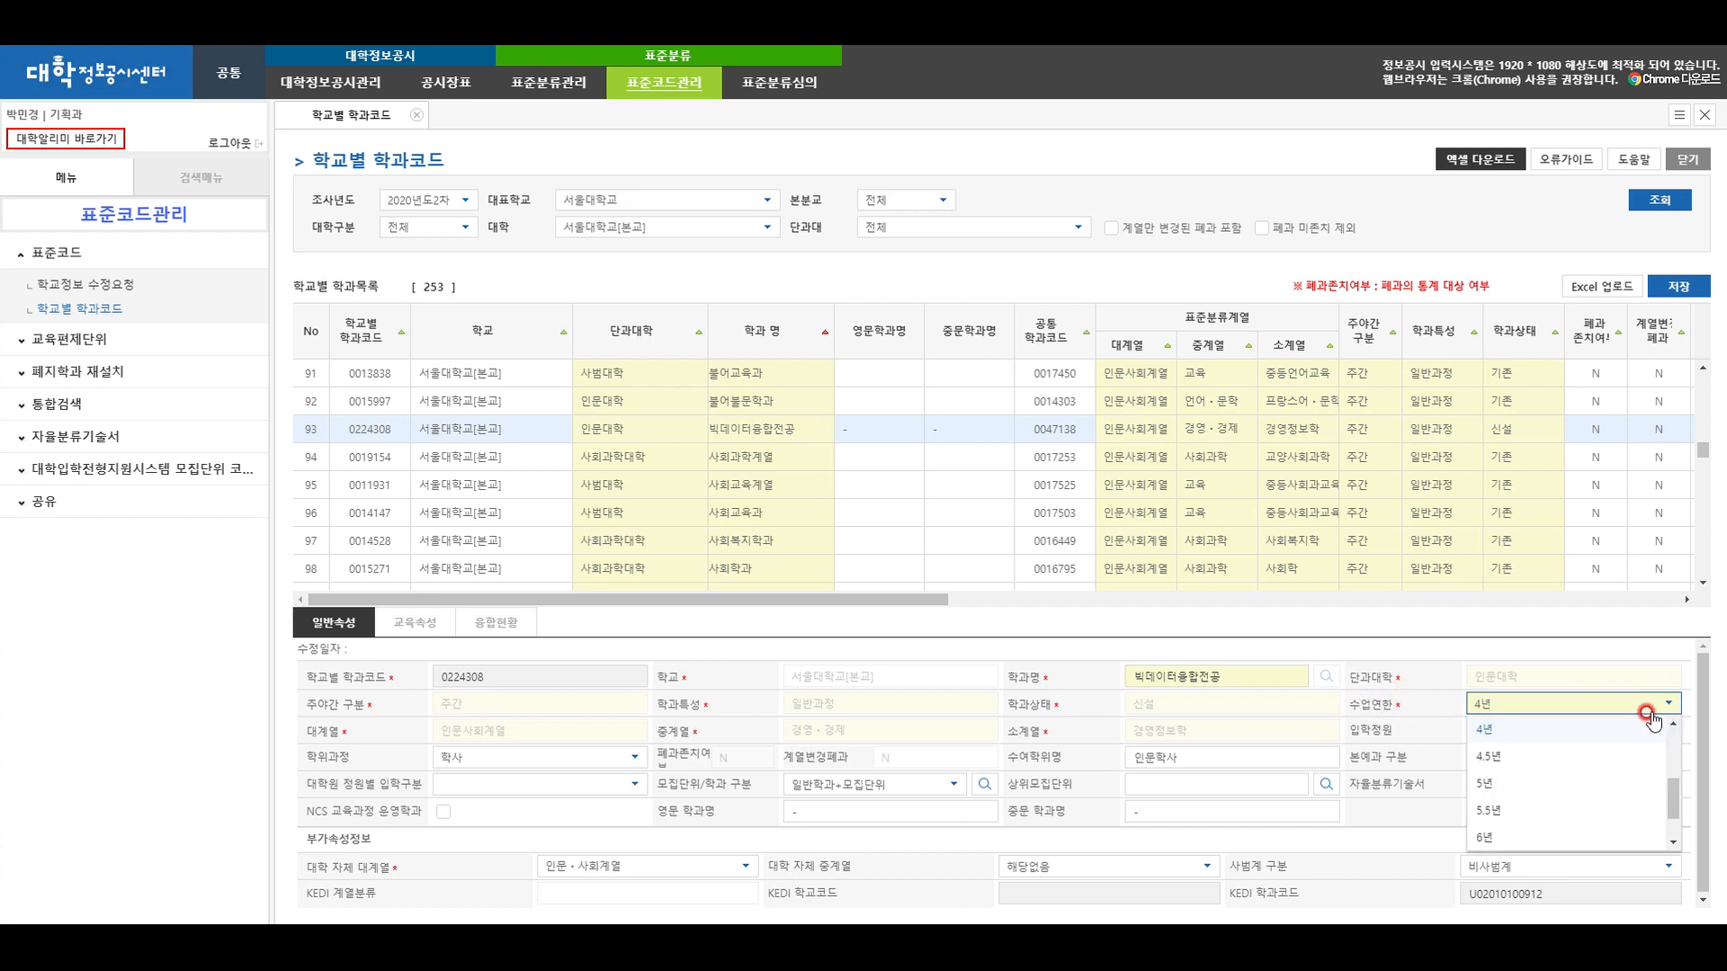
pyautogui.scroll(2, 1619, 738)
pyautogui.moveTo(302, 846); pyautogui.dragTo(737, 866)
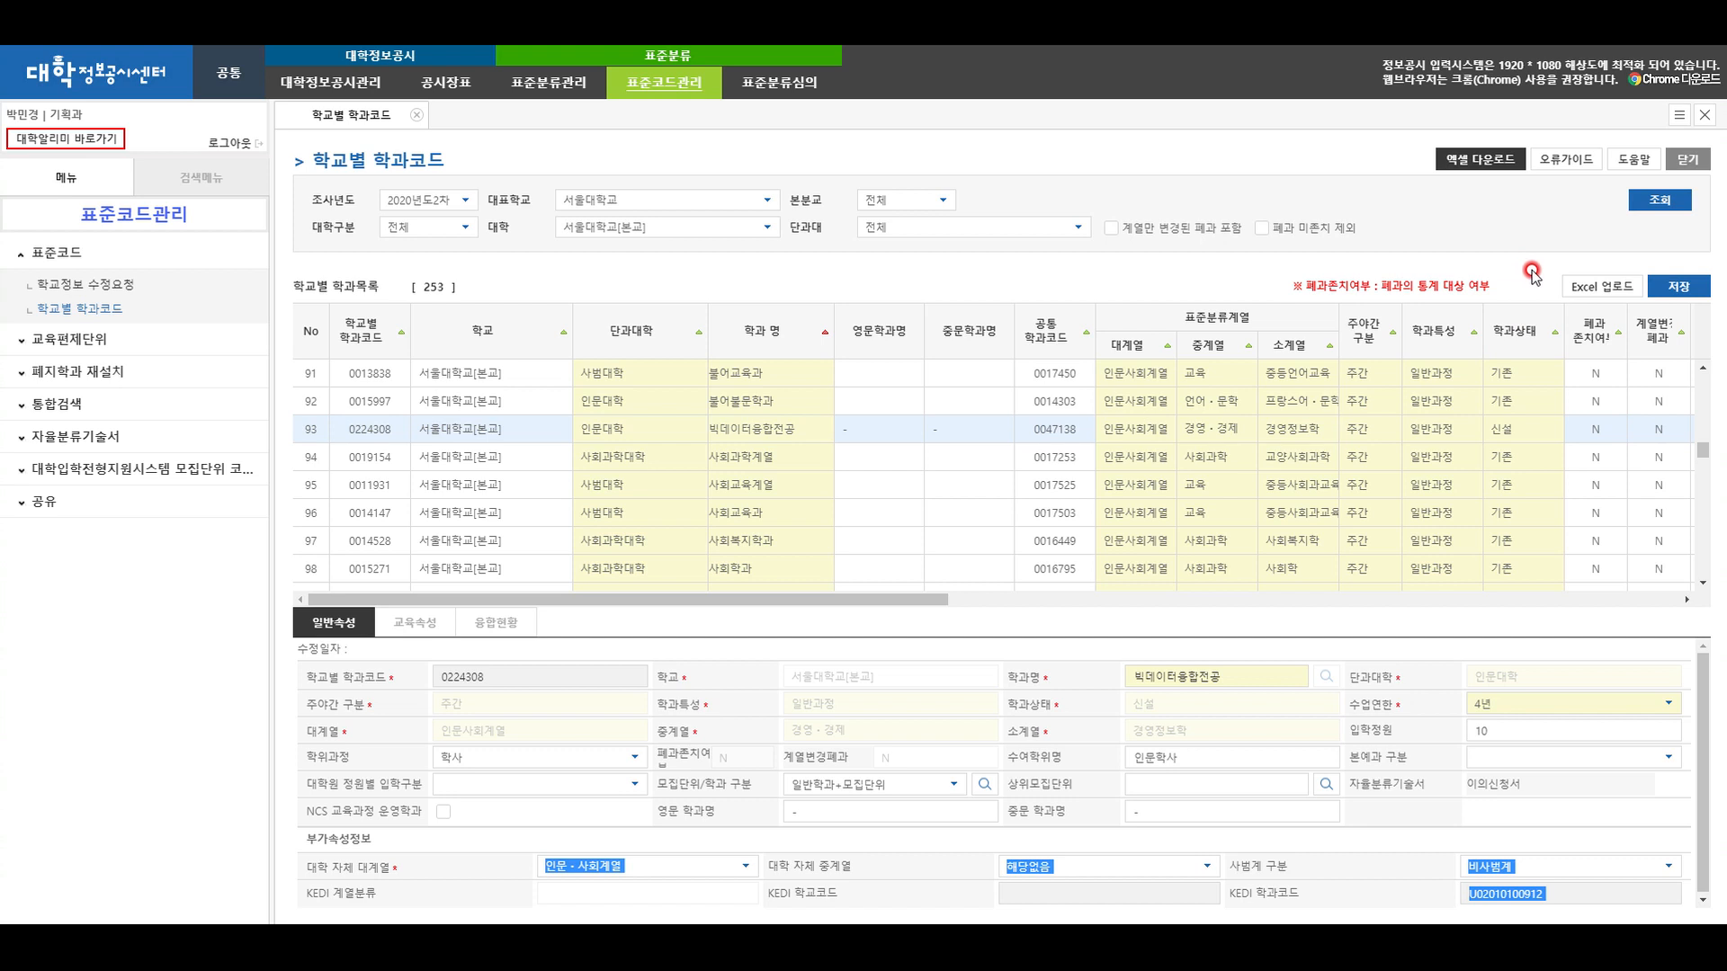
# Download the 학교별 학과목록 as an Excel file and upload an Excel file of department data
pyautogui.click(1490, 165)
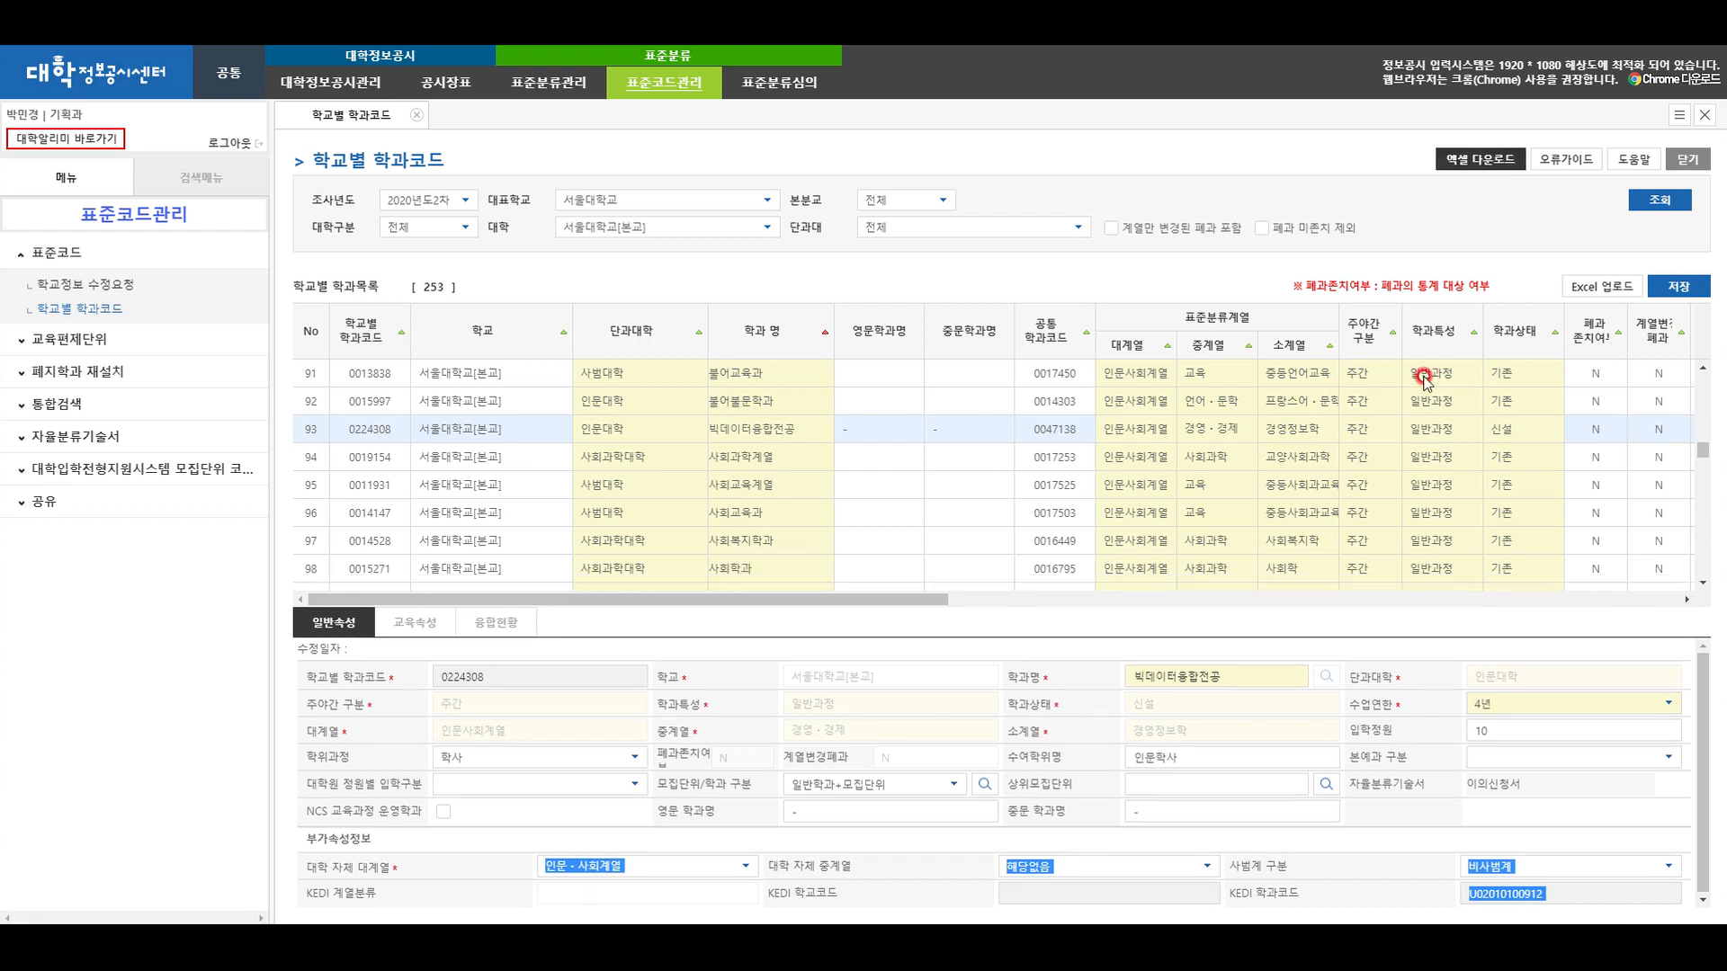
pyautogui.click(1594, 286)
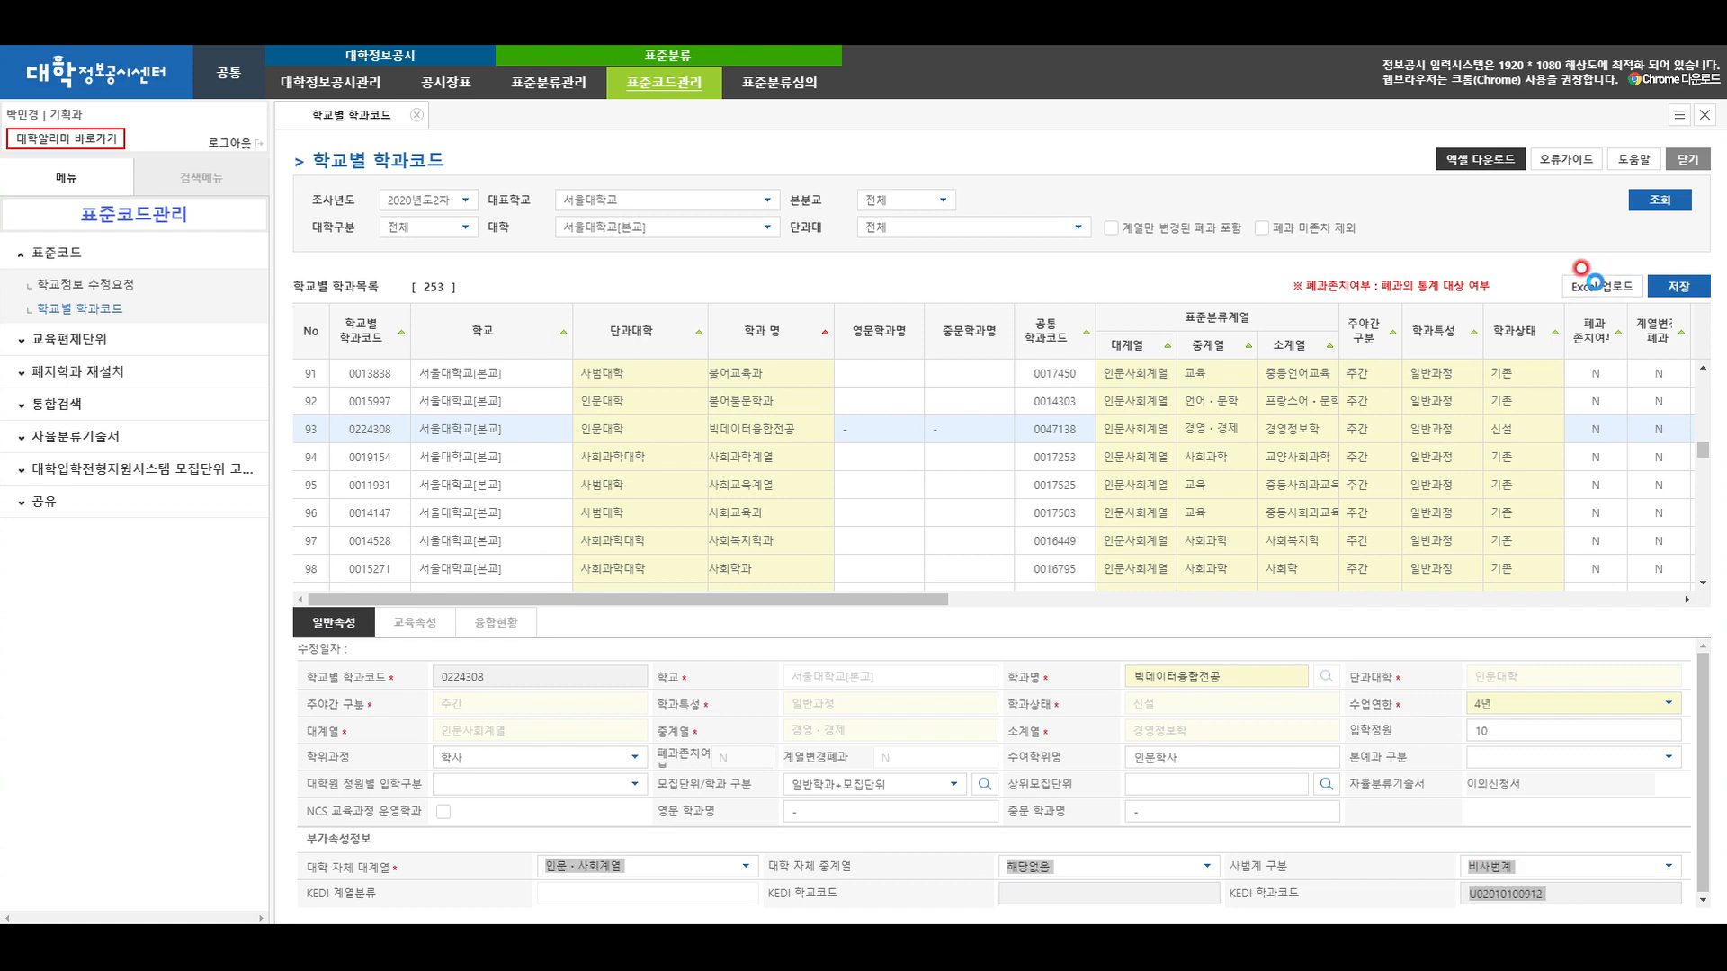
pyautogui.click(494, 112)
pyautogui.click(692, 434)
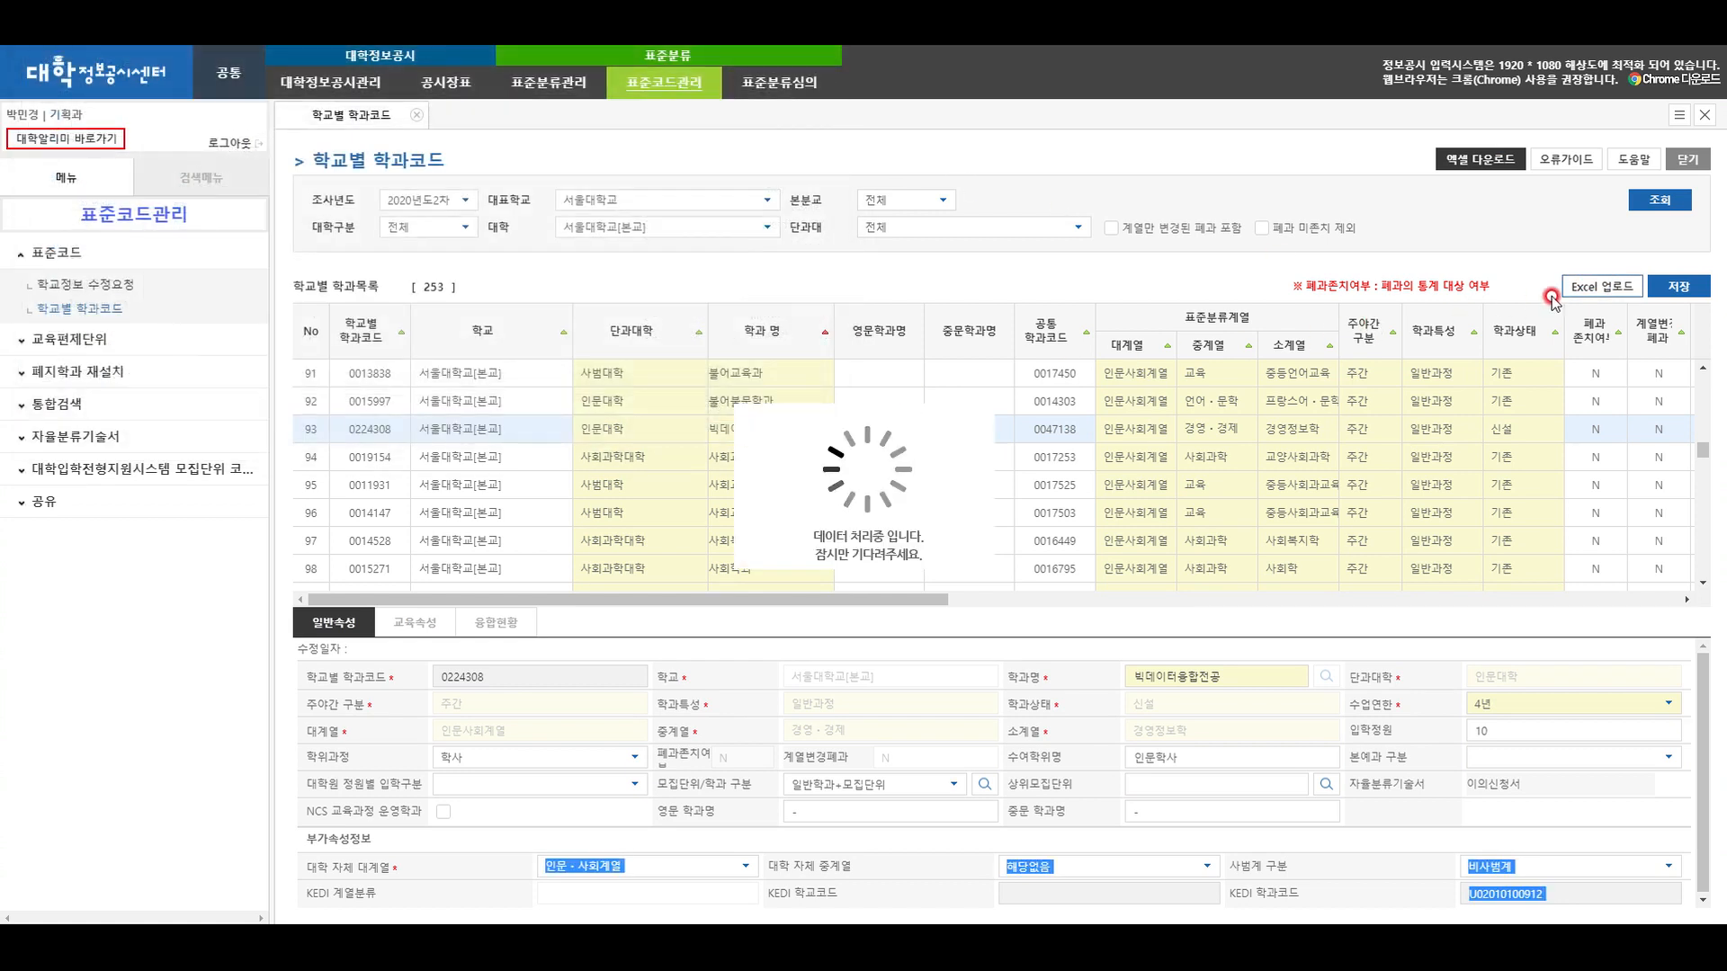
# Save the uploaded department data in 학교별 학과목록
pyautogui.click(1666, 288)
pyautogui.click(1026, 153)
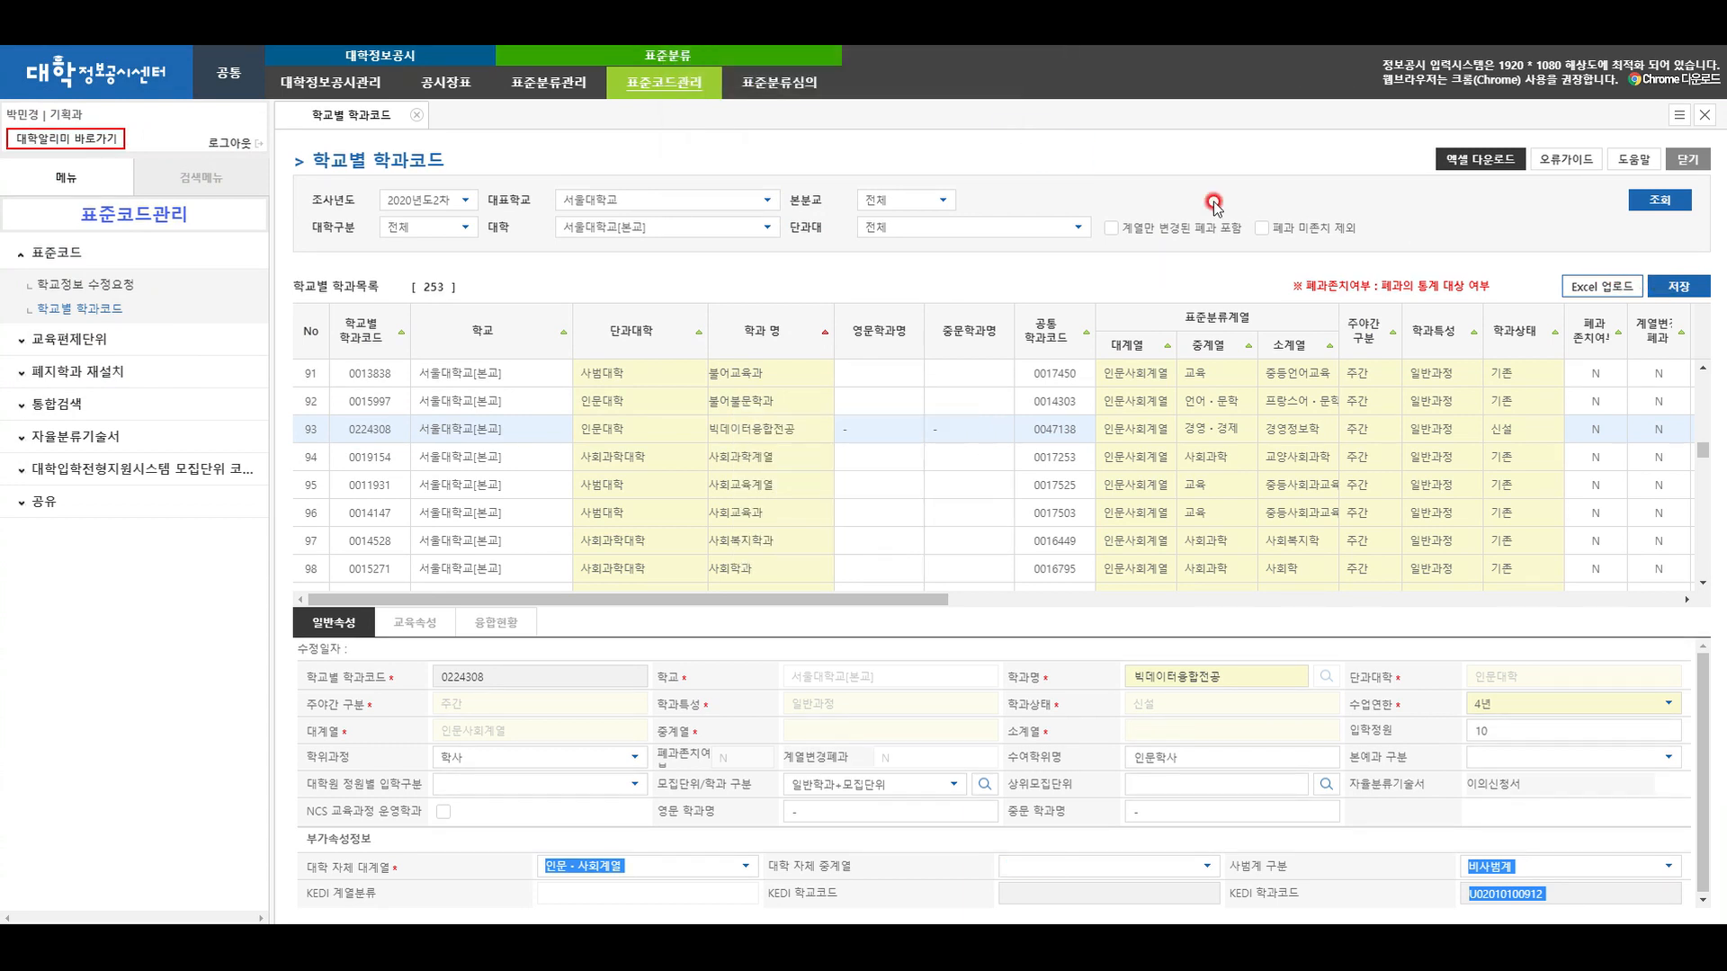
pyautogui.click(1678, 288)
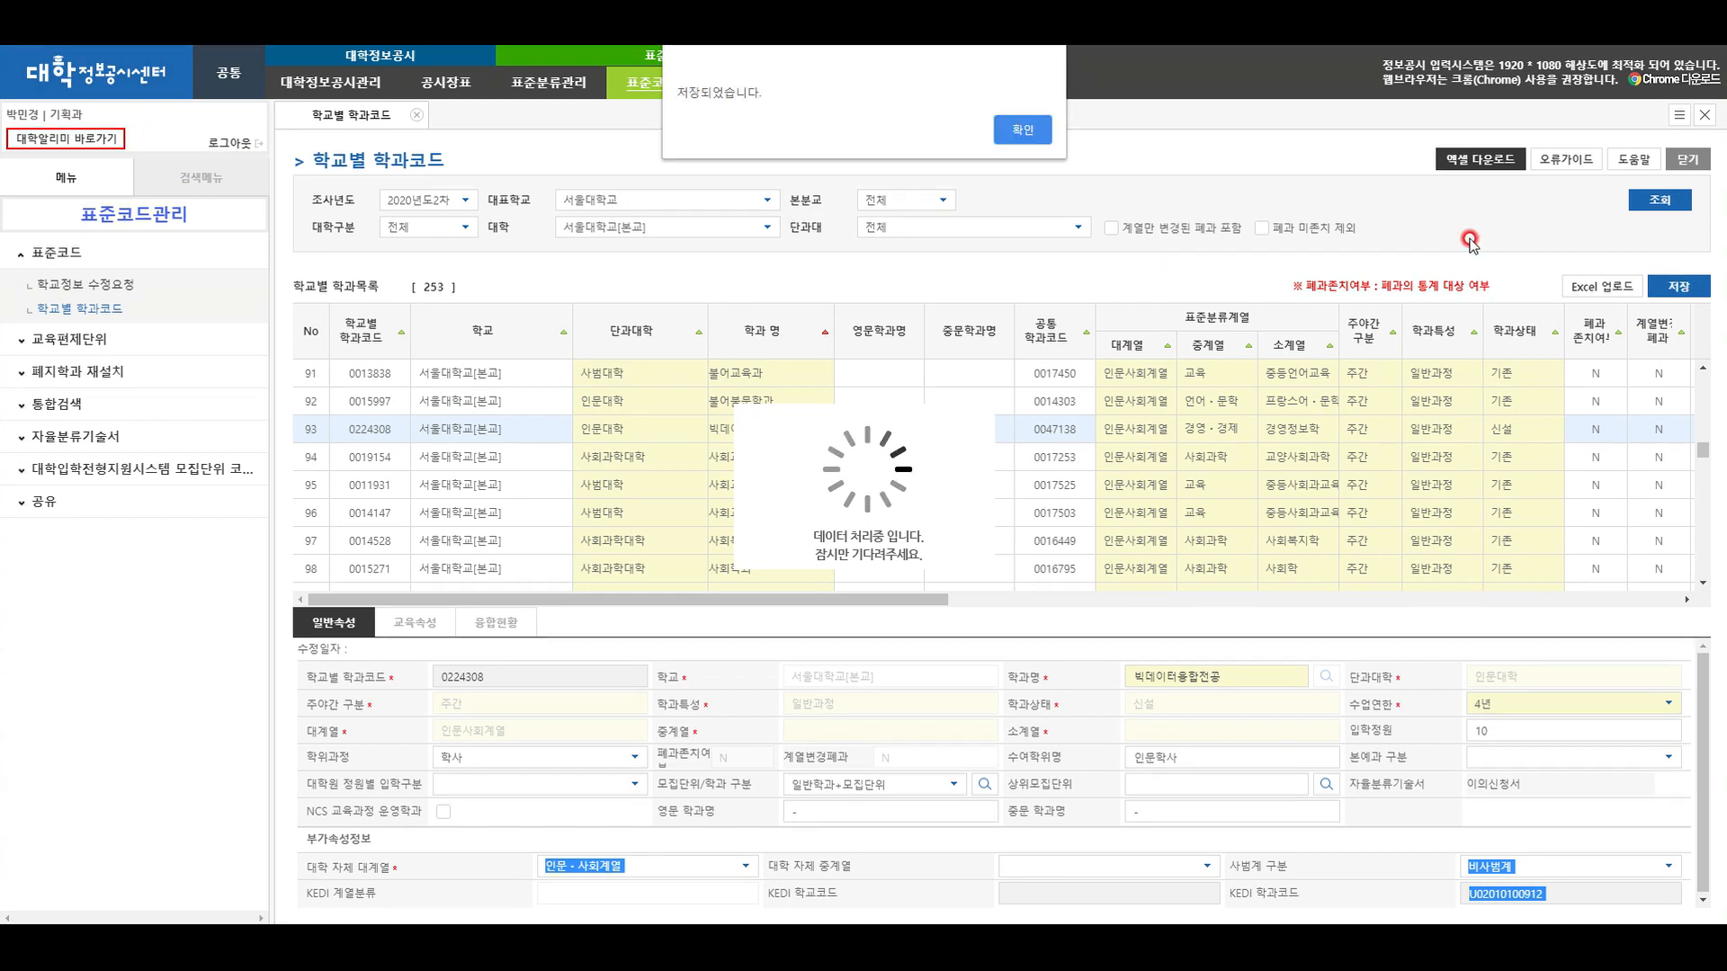
pyautogui.click(1023, 130)
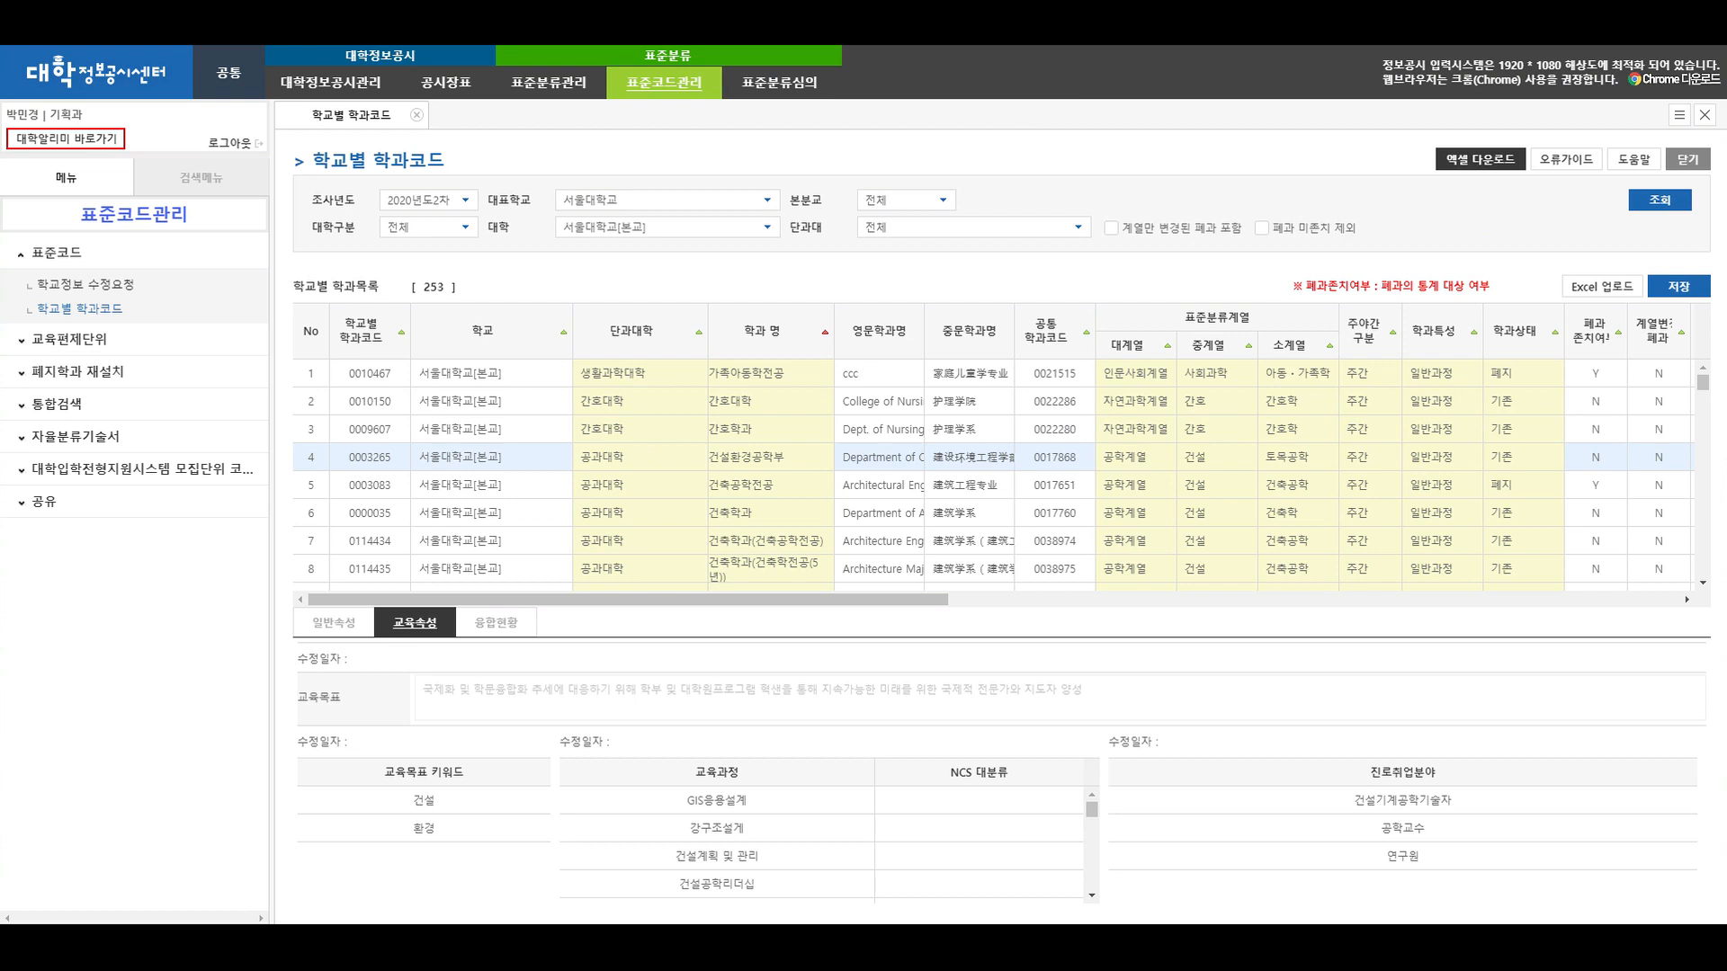
# Review the 교육속성 of 건설환경공학부 and locate 학부,과(전공) 교육과정 등록 under 교육편제단위 in 표준코드관리
pyautogui.click(429, 624)
pyautogui.click(665, 86)
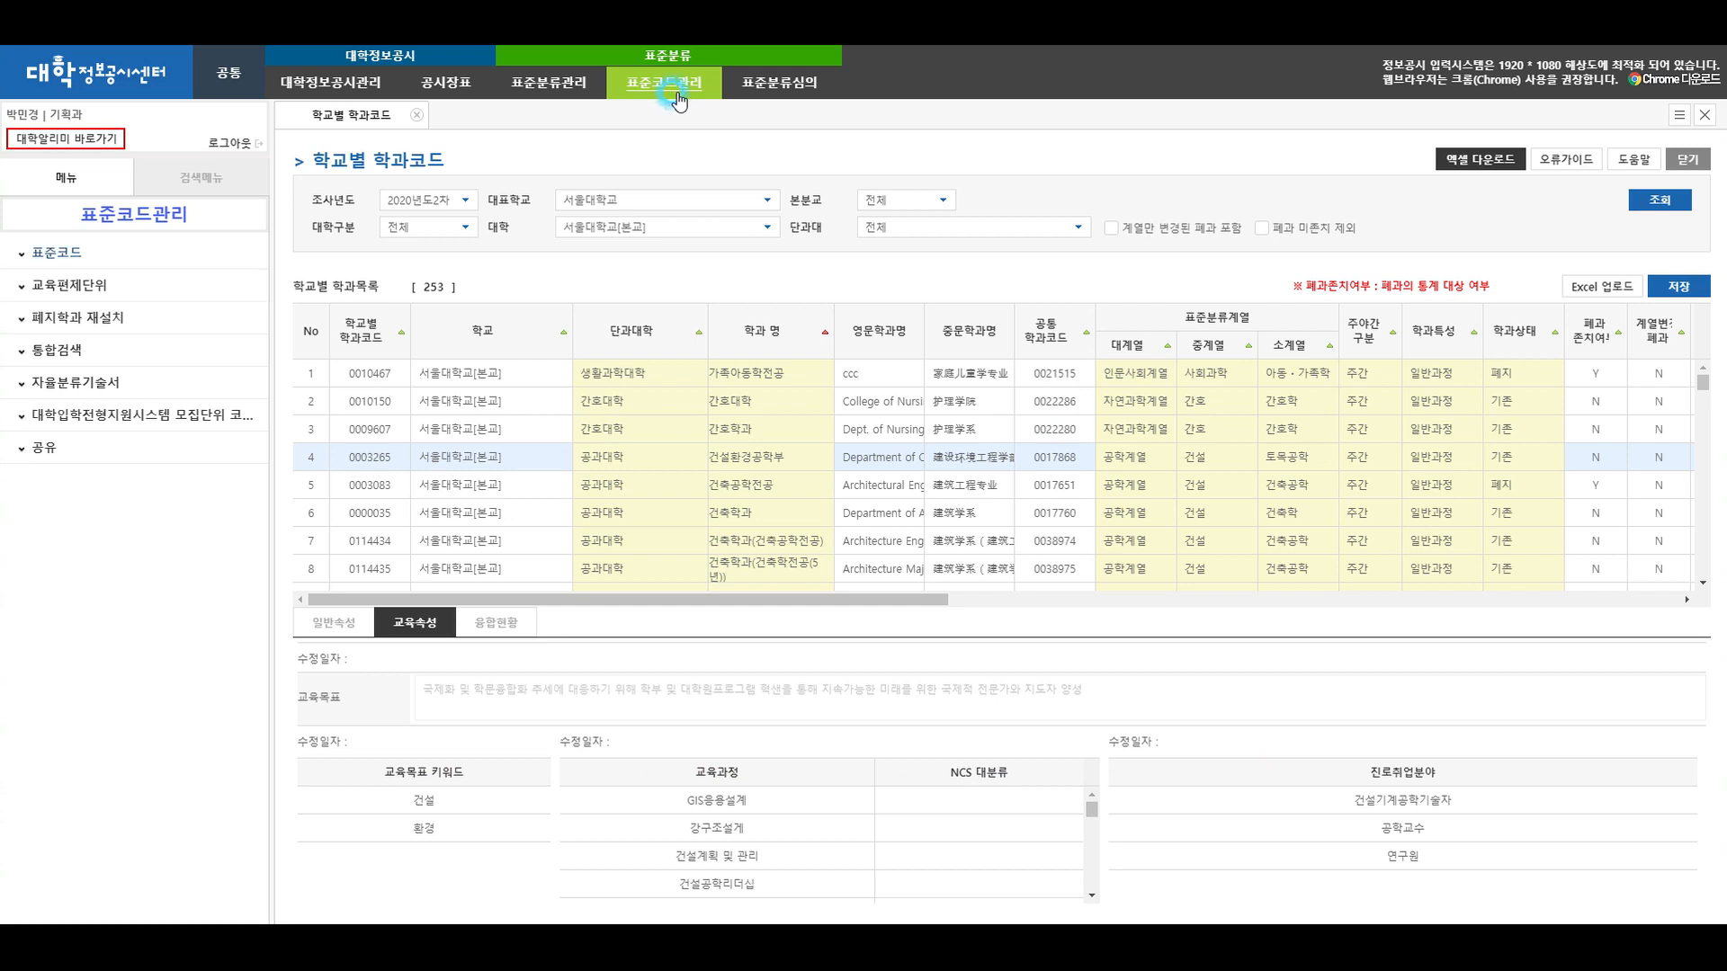
pyautogui.click(74, 289)
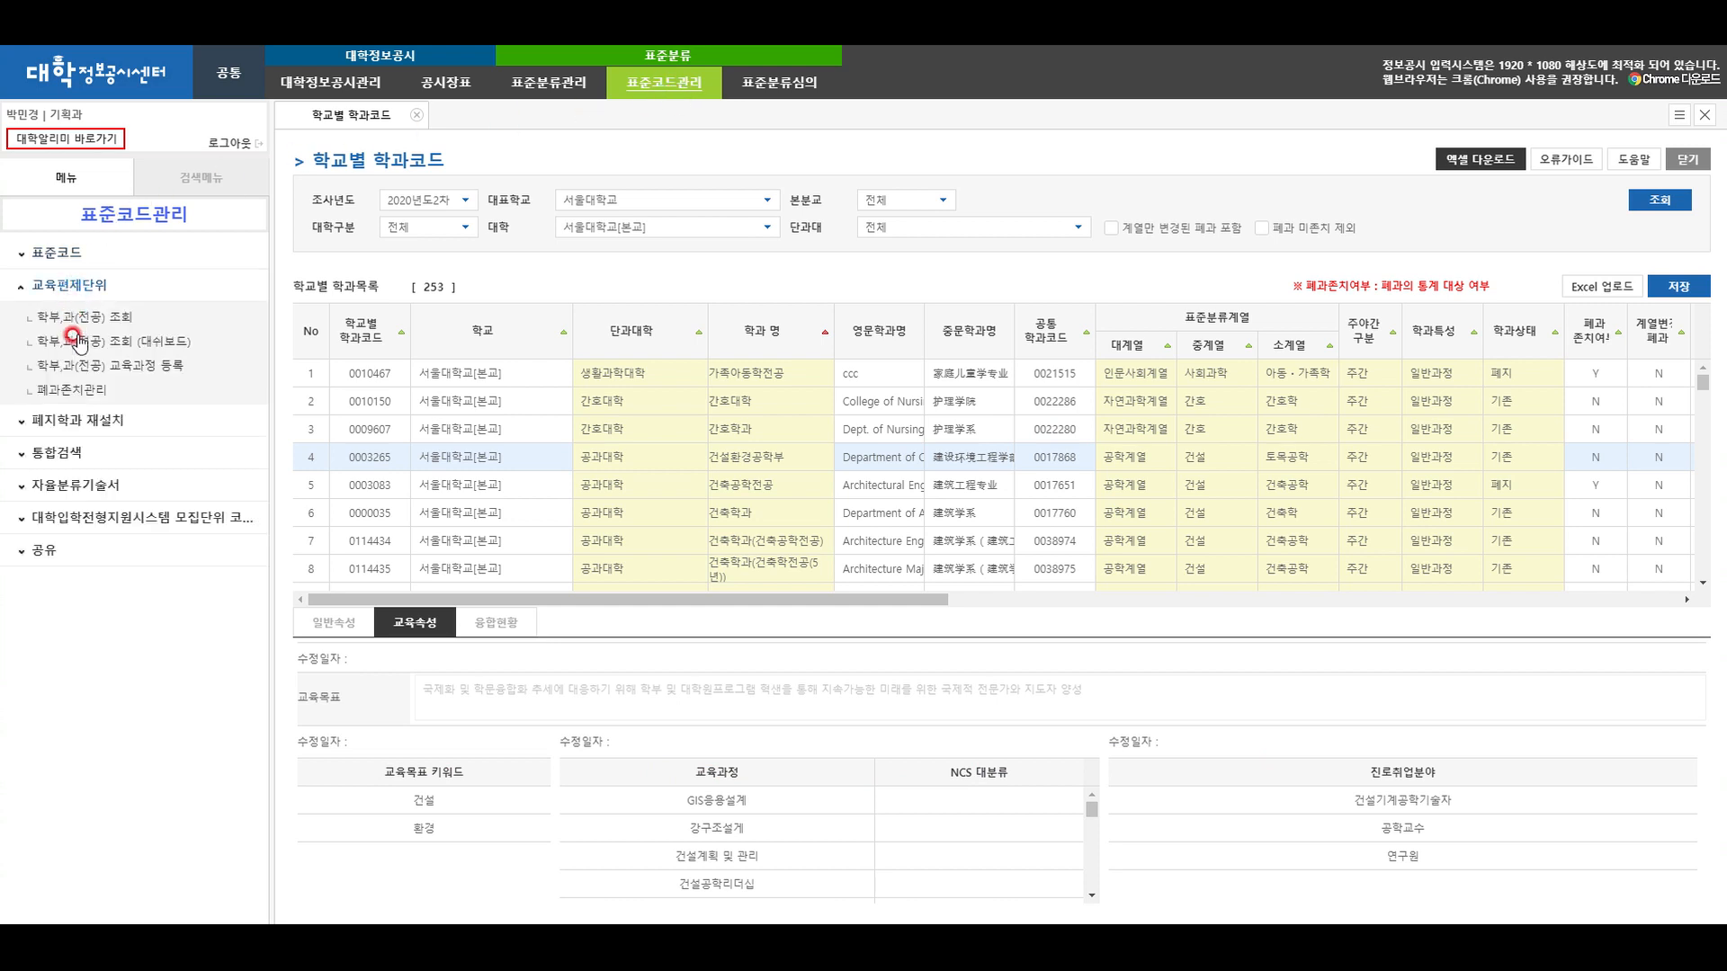
pyautogui.click(80, 368)
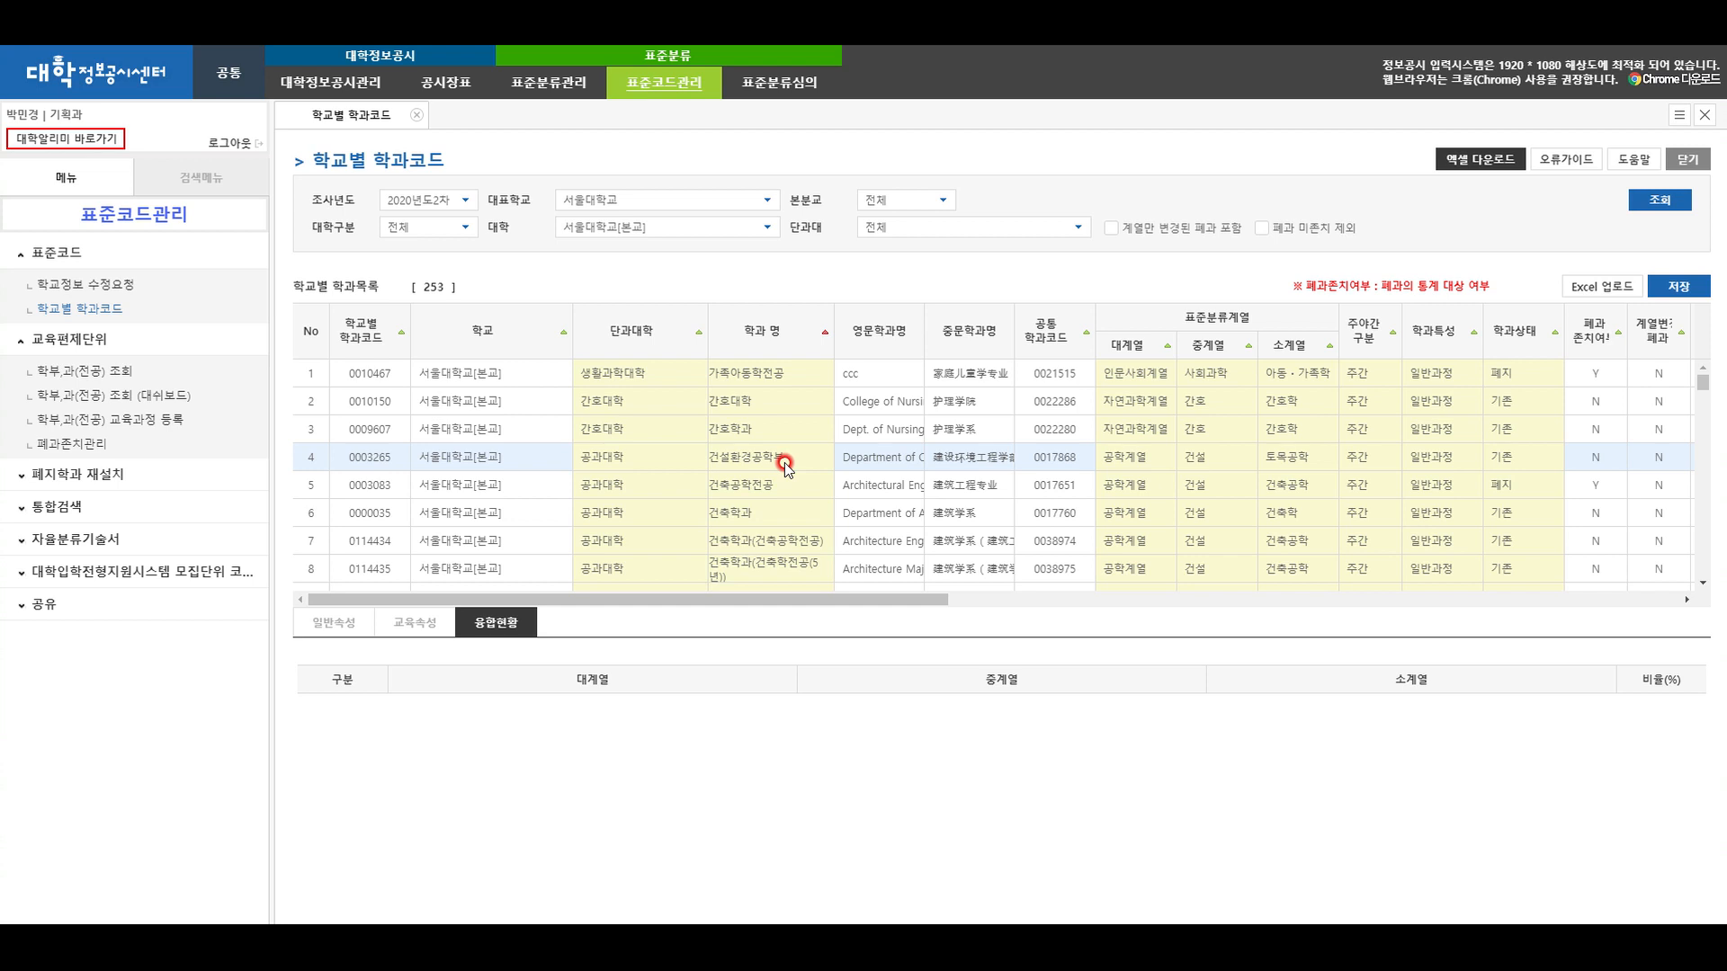
# Query the department list for 조사년도 2020년도1차 and view the 융합현황 of 빅데이터융합전공
pyautogui.click(460, 202)
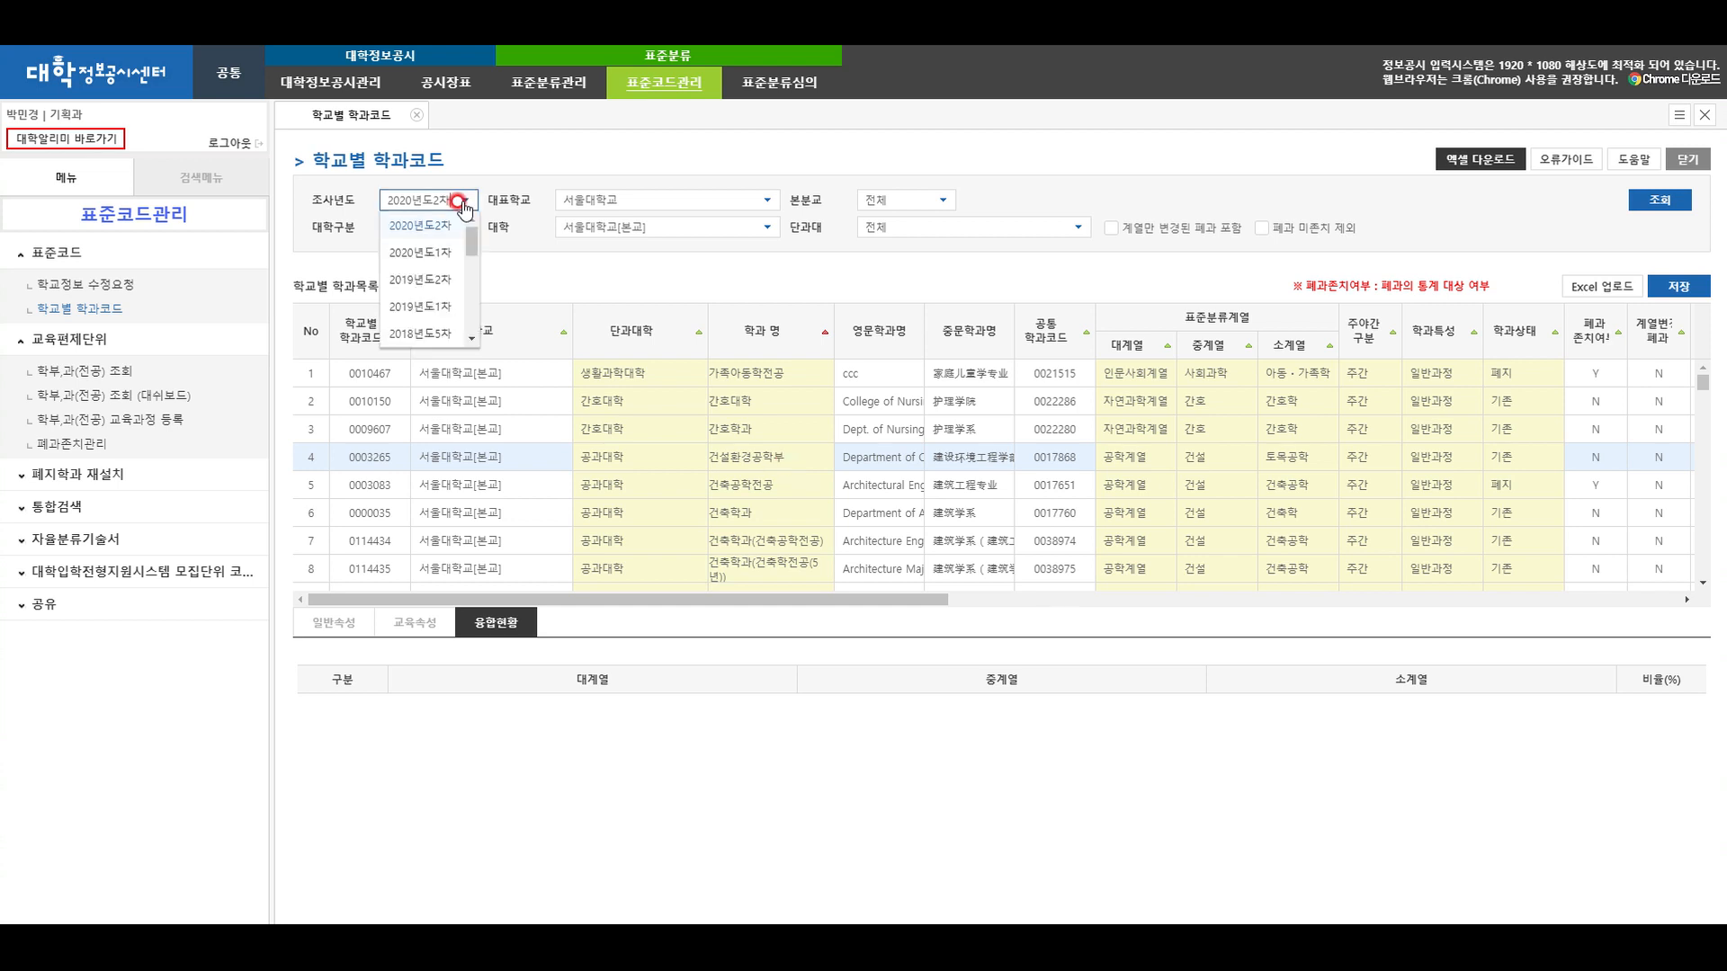
pyautogui.click(441, 253)
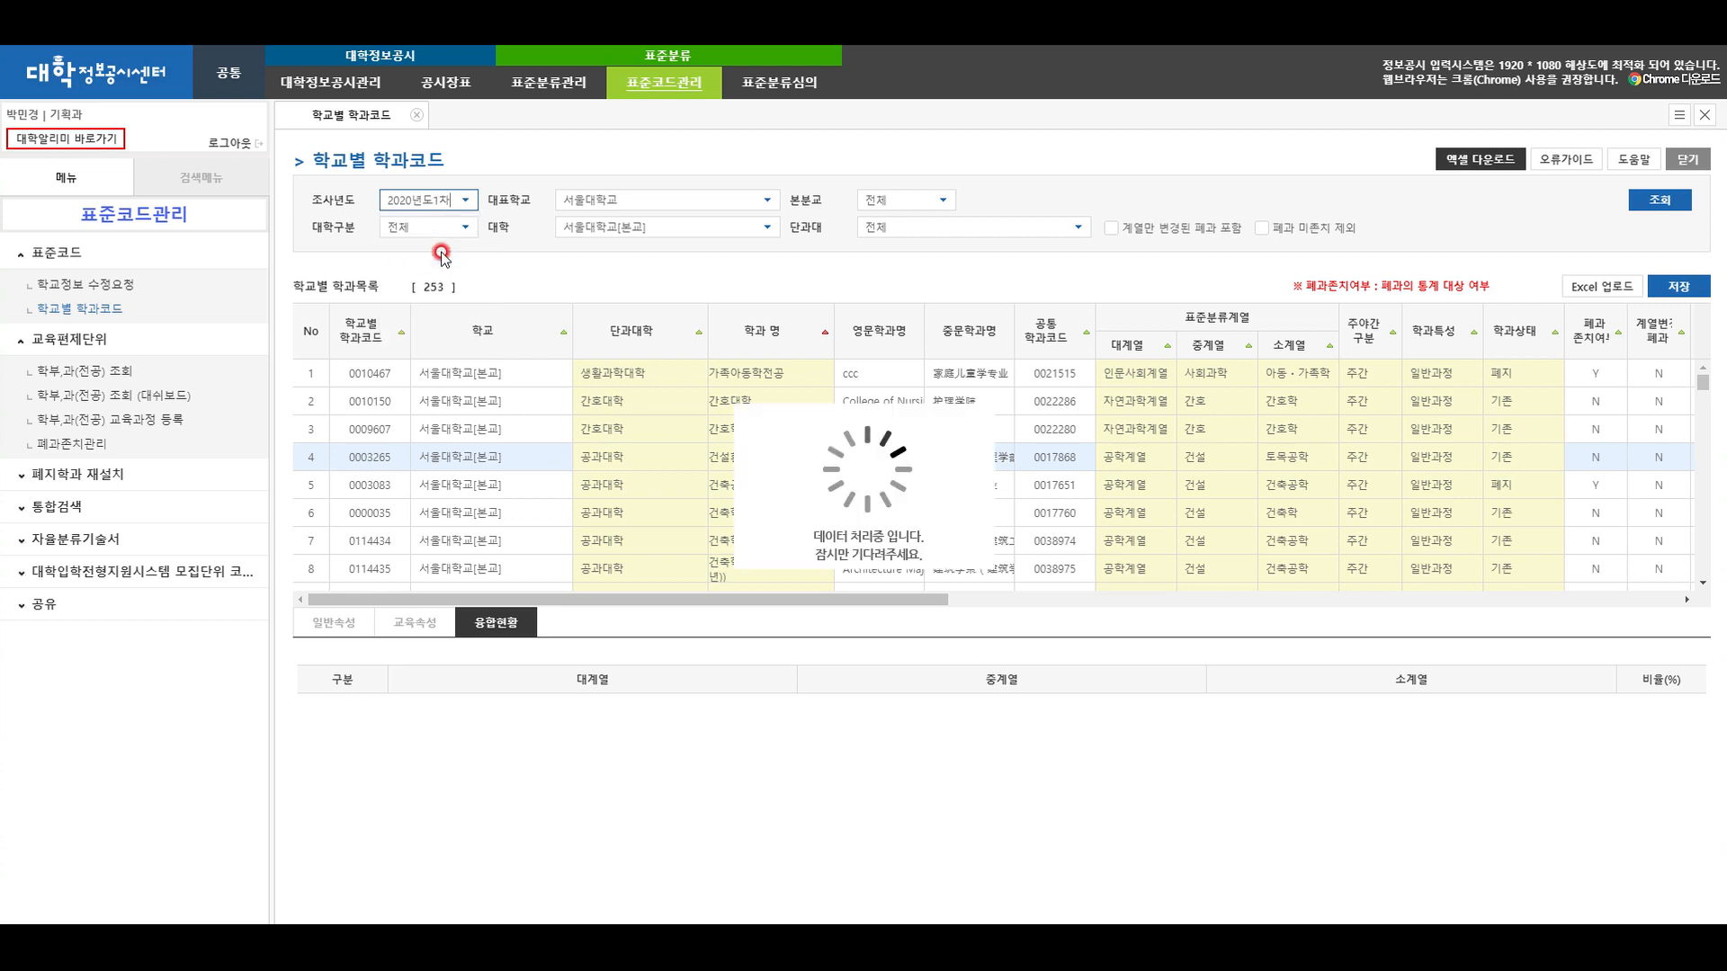
pyautogui.click(733, 573)
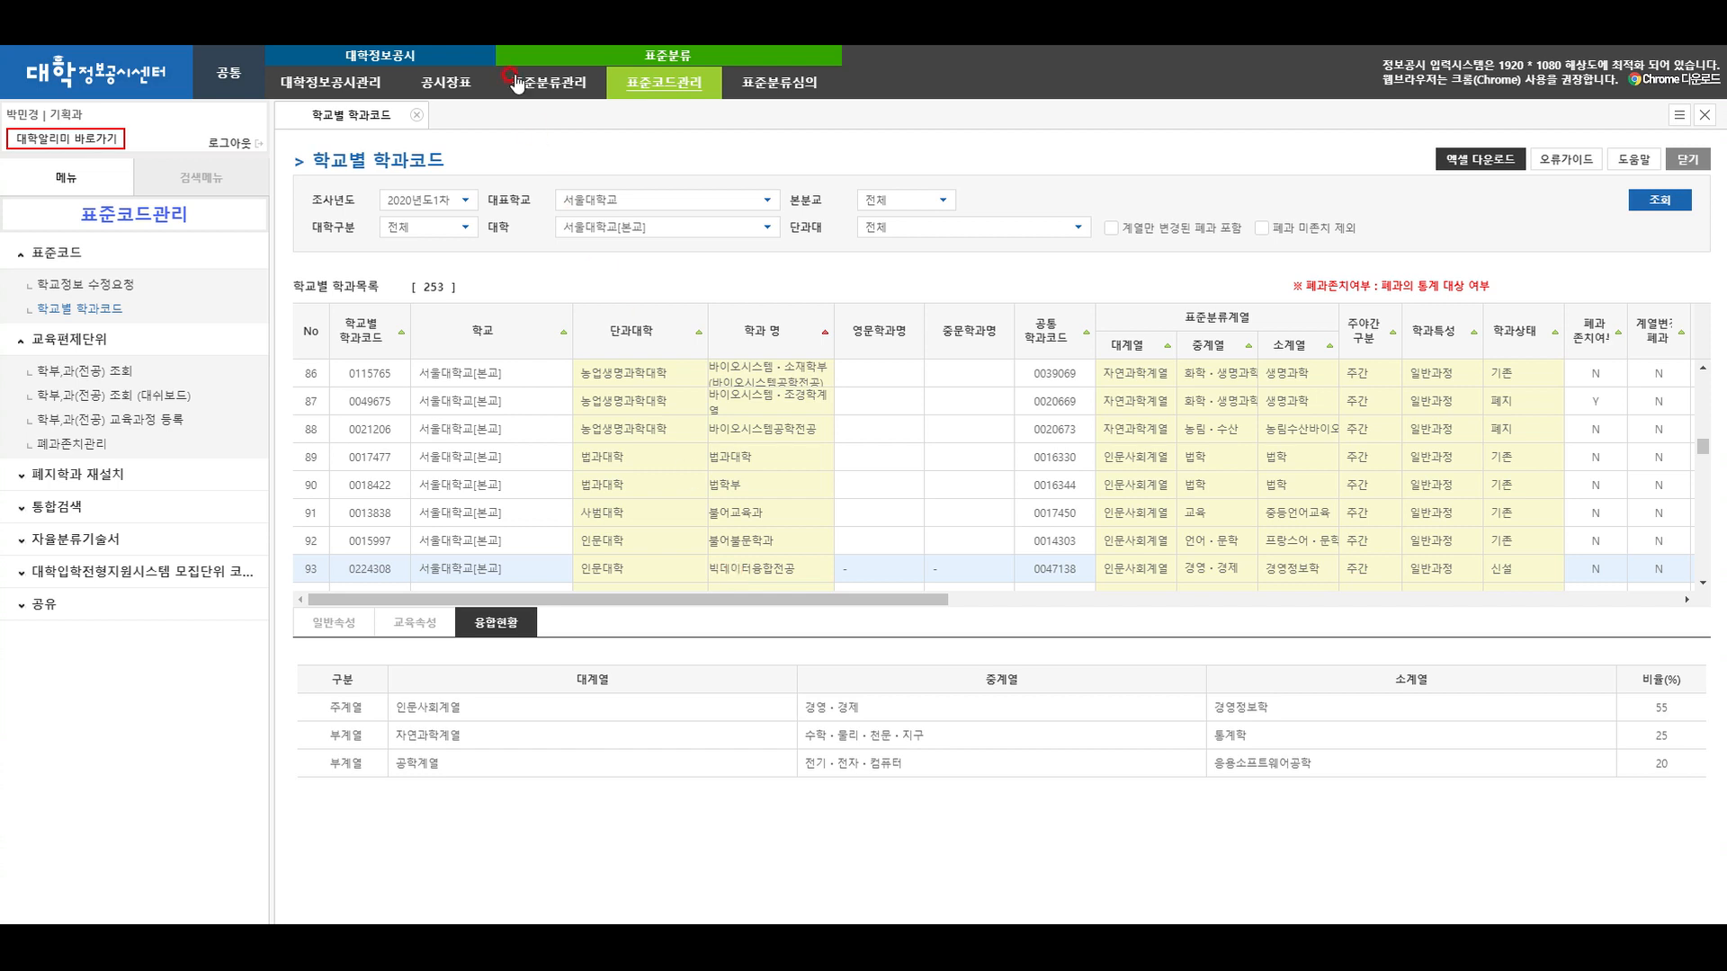
# Look through the 자율분류기술서 section of 표준코드관리
pyautogui.click(662, 87)
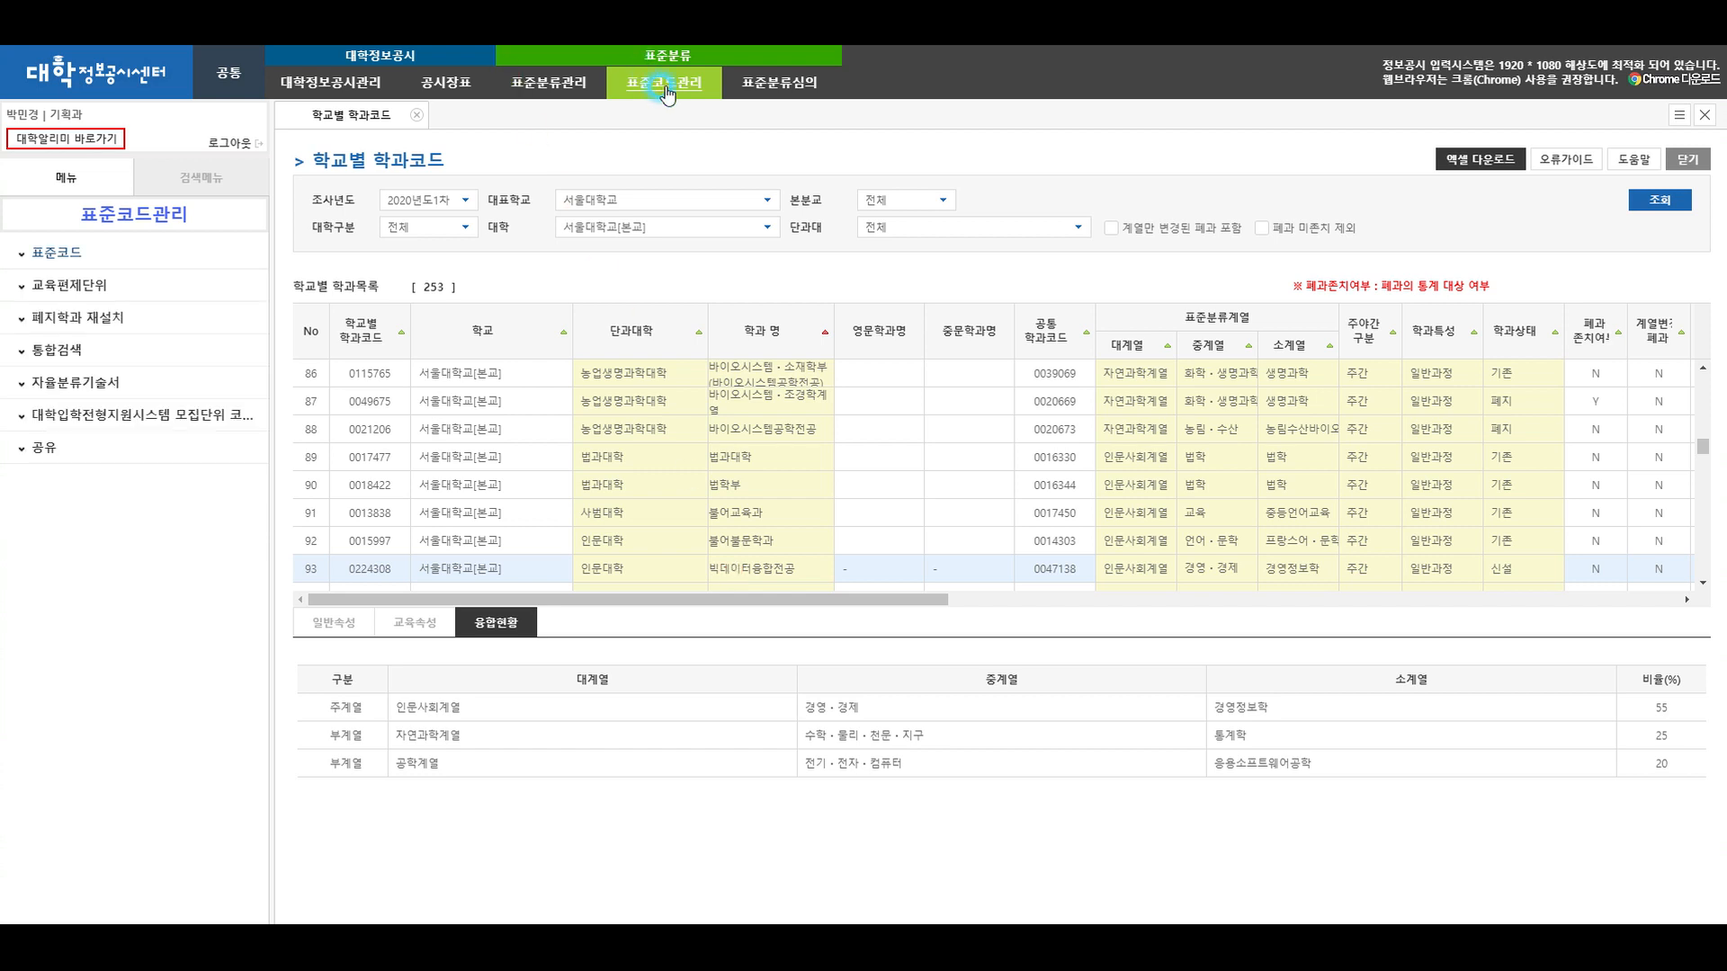
pyautogui.click(99, 385)
pyautogui.click(104, 439)
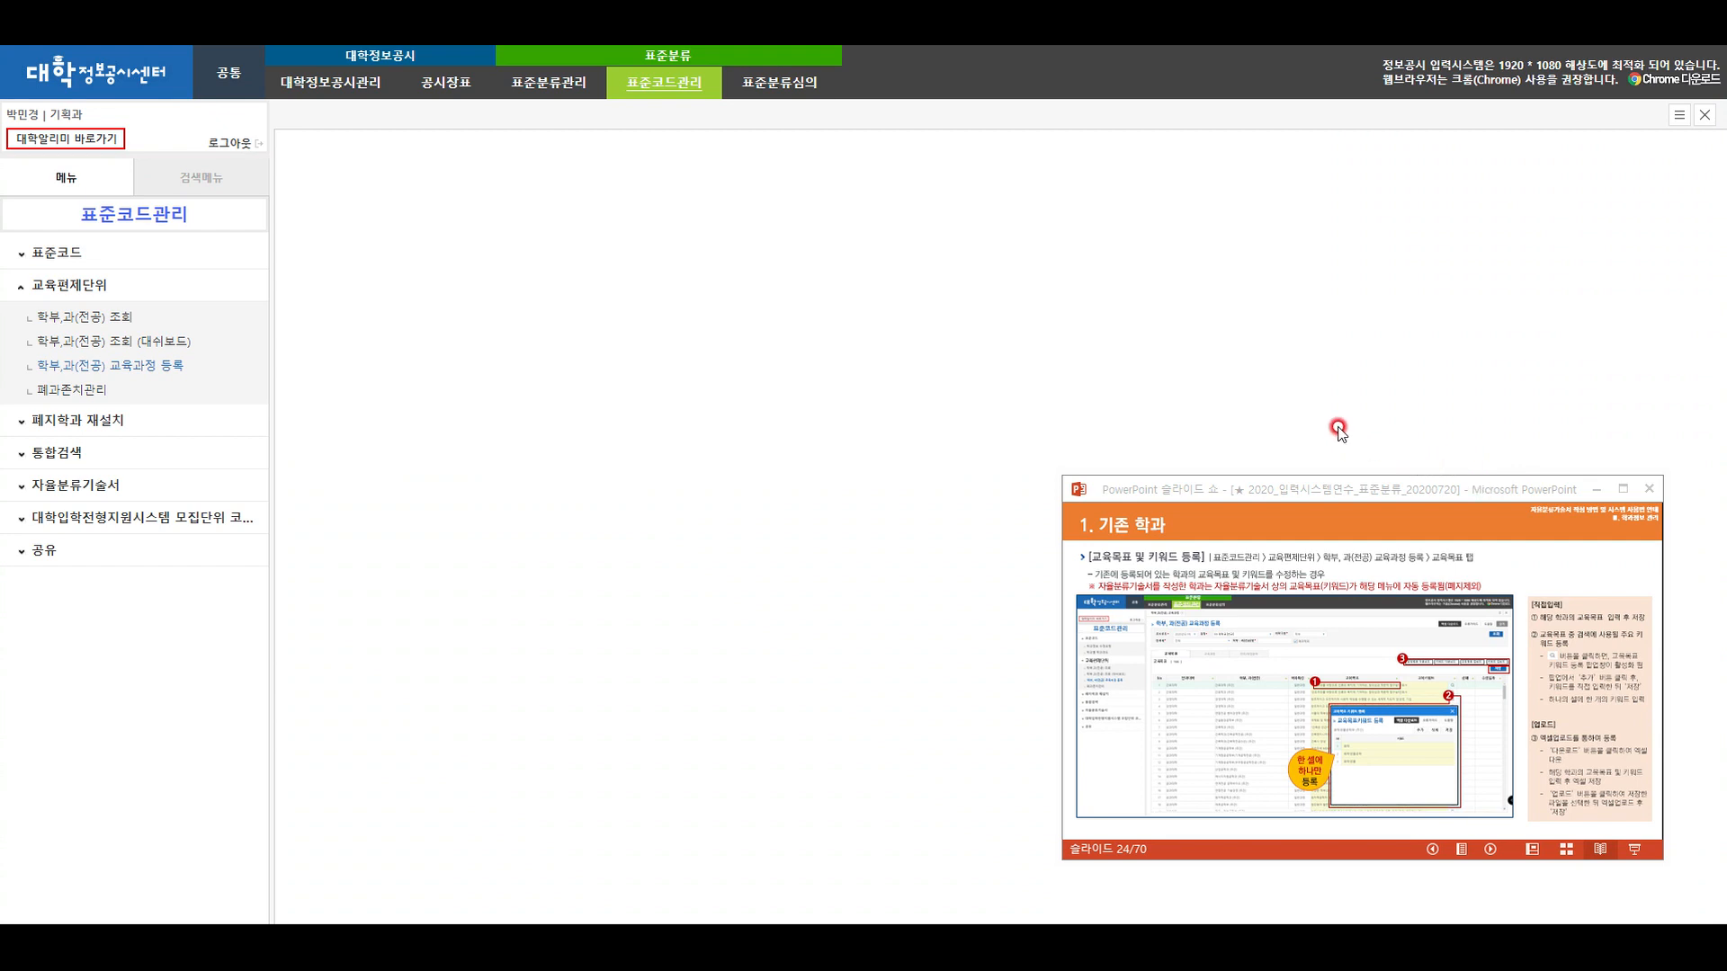
# Open 학부,과(전공) 교육과정 등록 under 교육편제단위 and query the 교육목표 list for 서울대학교[본교]
pyautogui.click(687, 98)
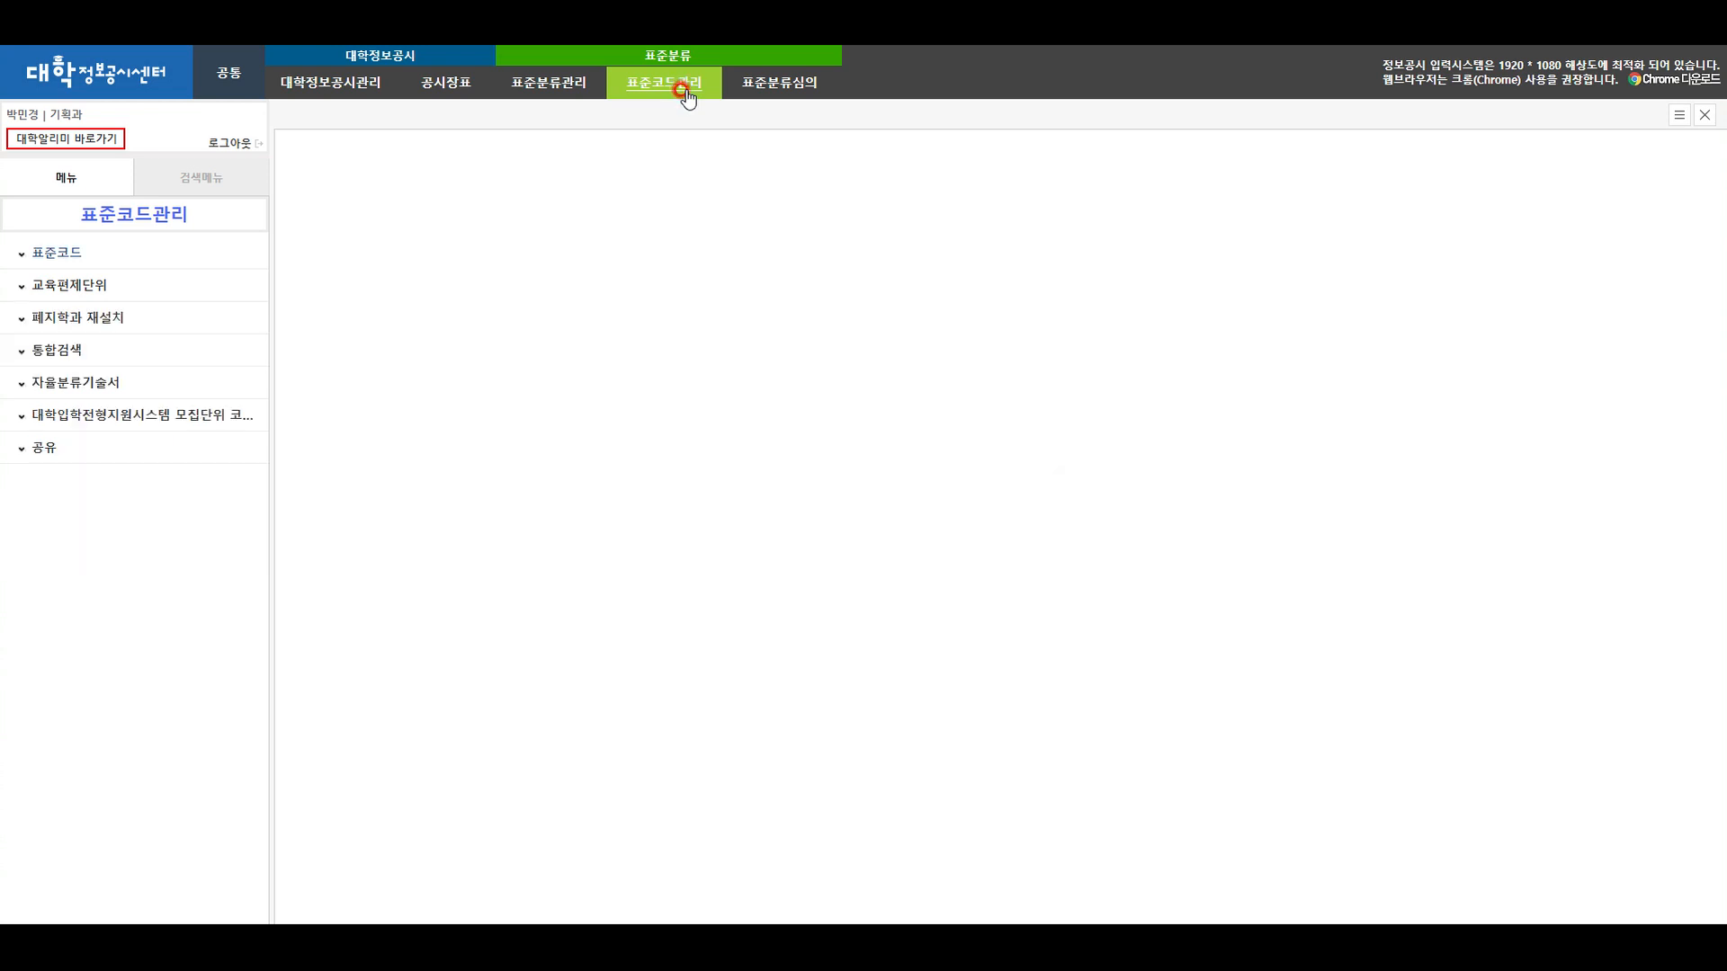
pyautogui.click(52, 290)
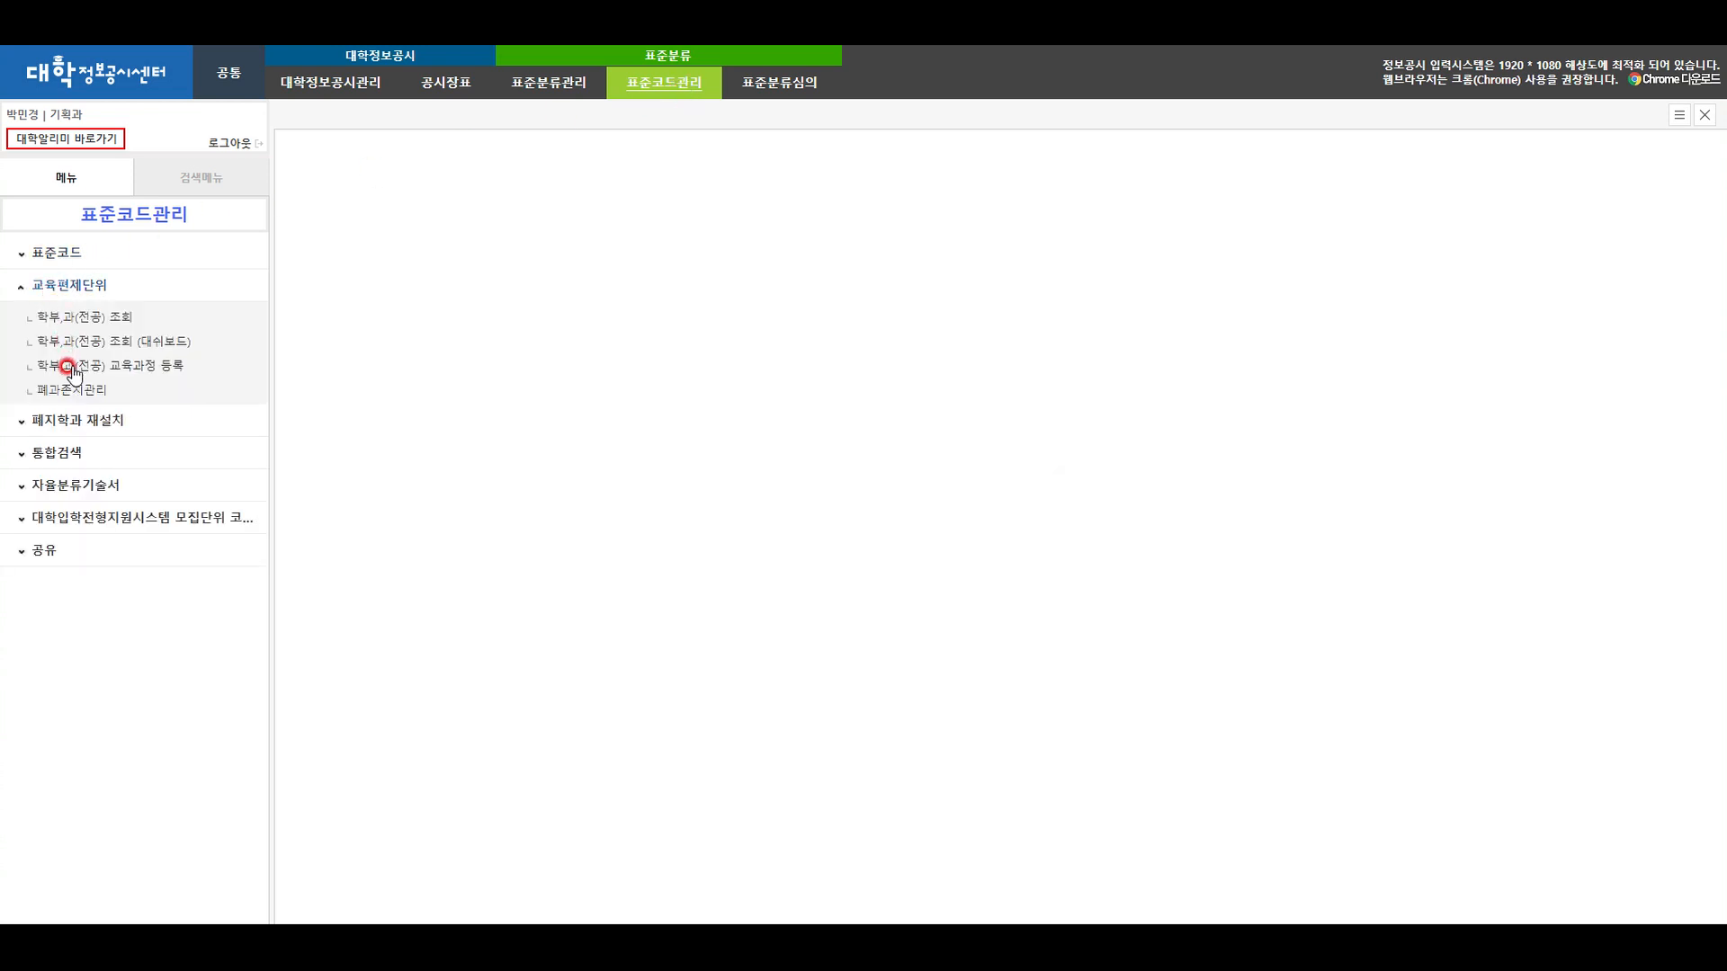
pyautogui.click(72, 369)
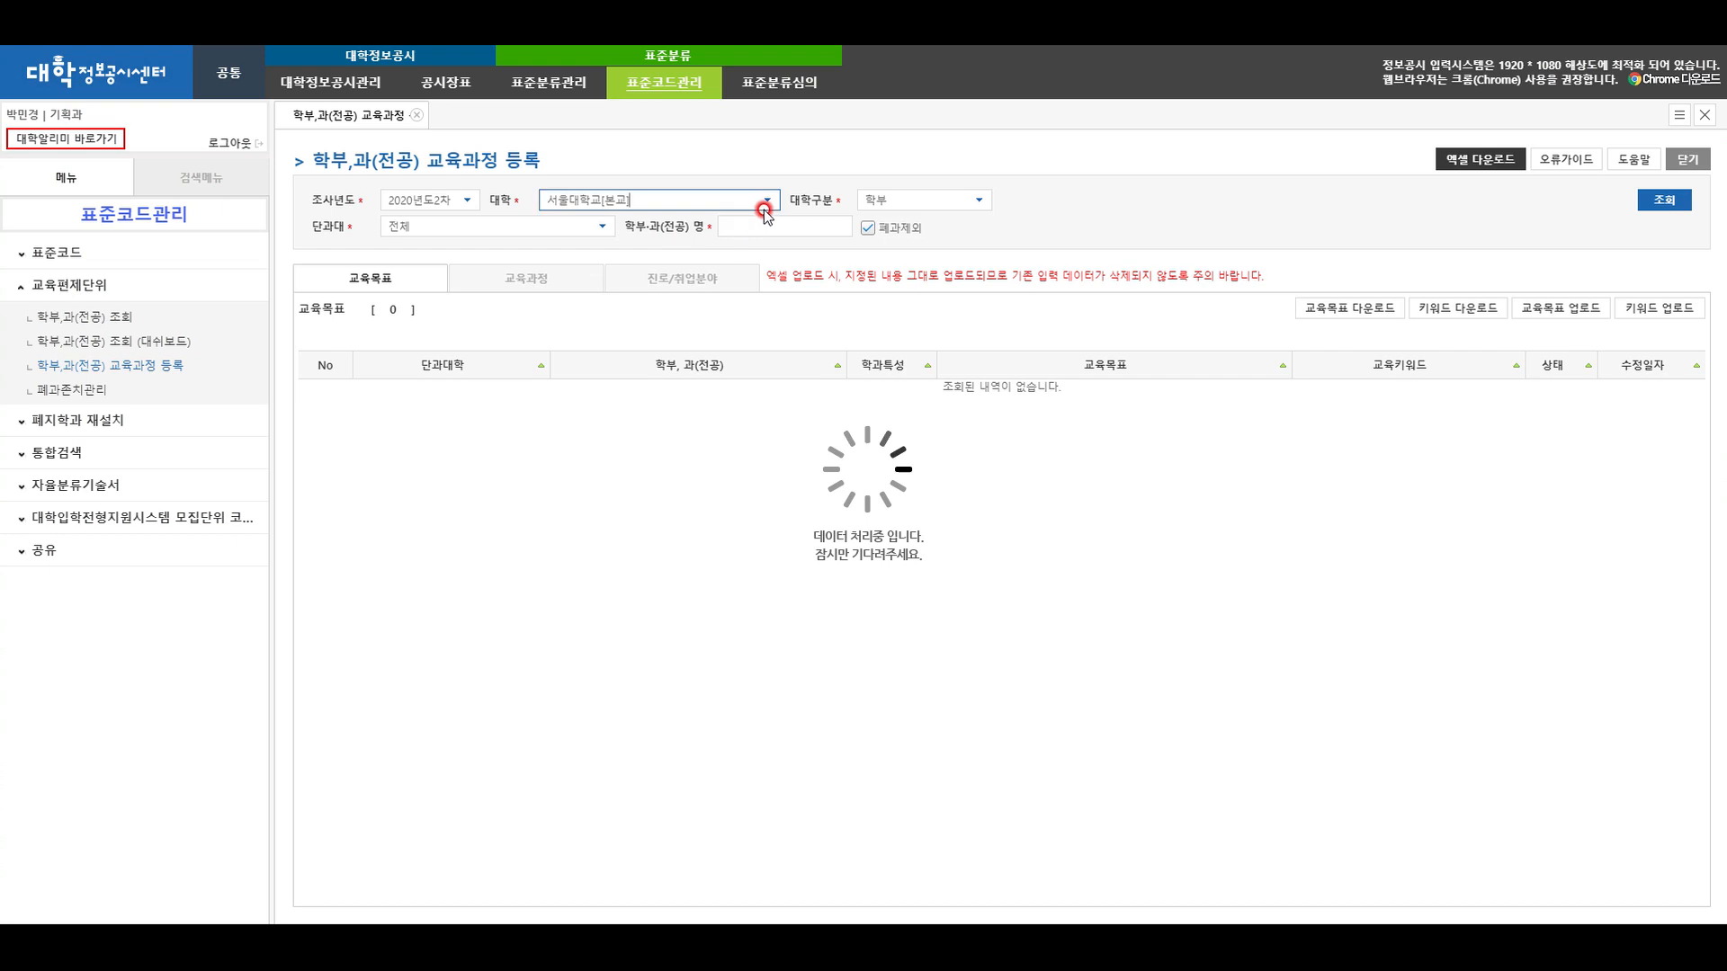
pyautogui.click(1675, 200)
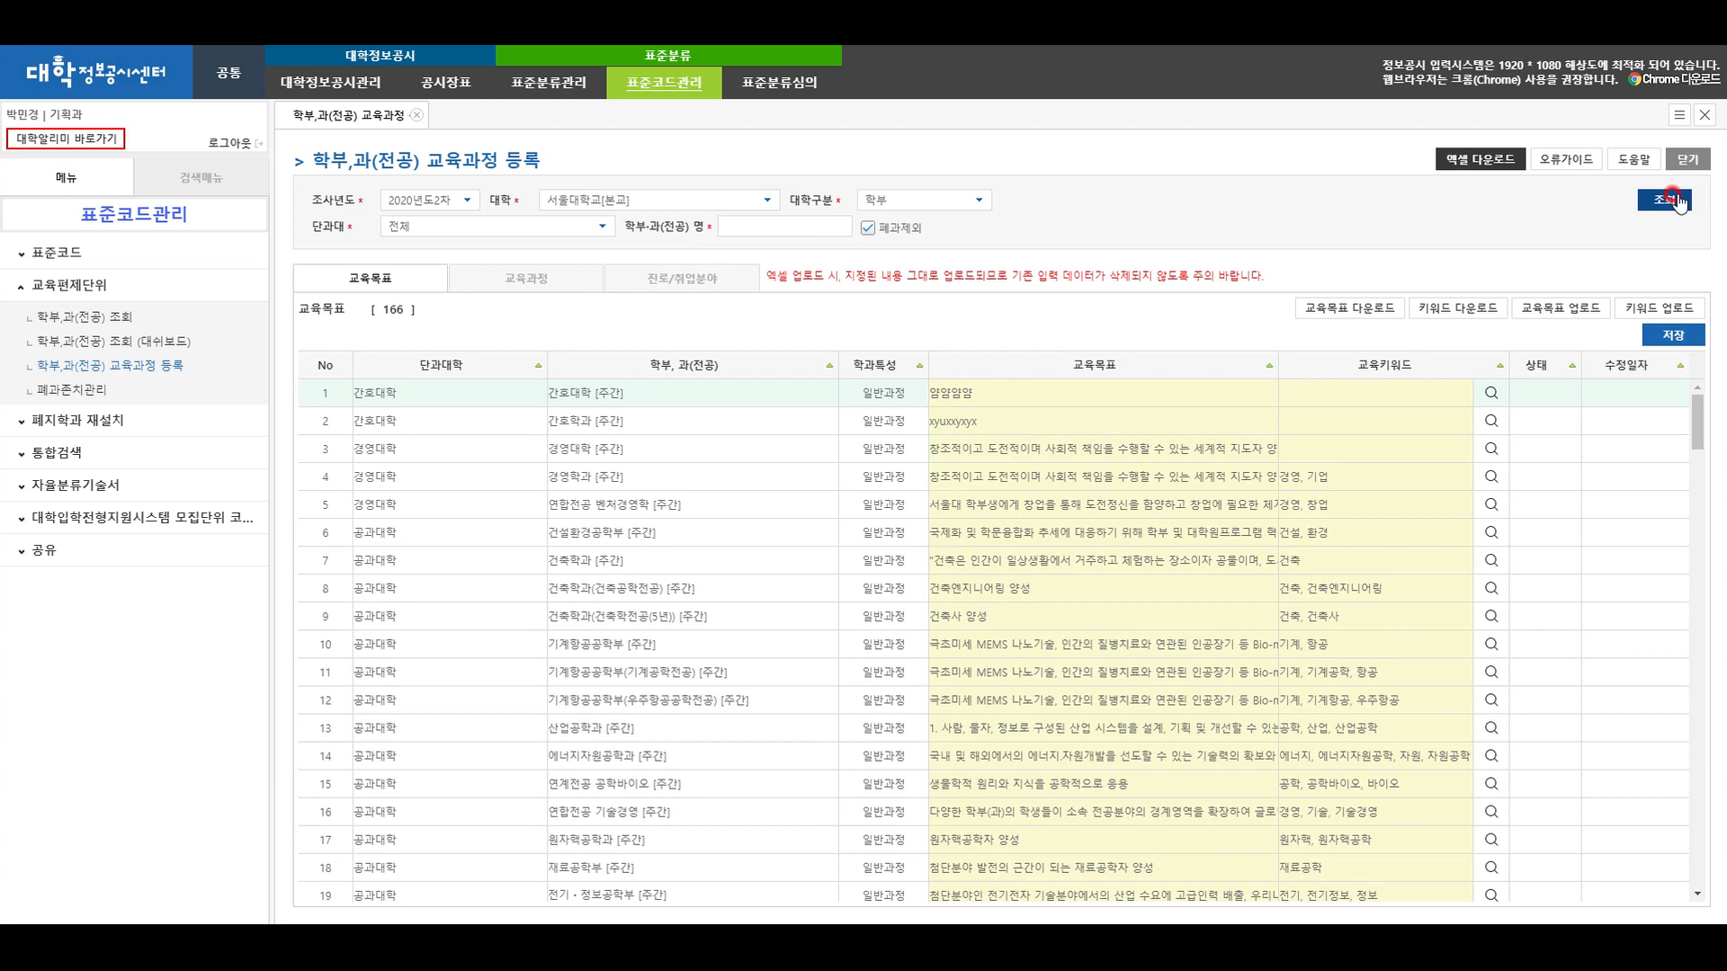
# Change the 교육목표 of the 간호대학 [주간] department to "테스트" and save it
pyautogui.click(326, 281)
pyautogui.click(963, 396)
pyautogui.click(977, 395)
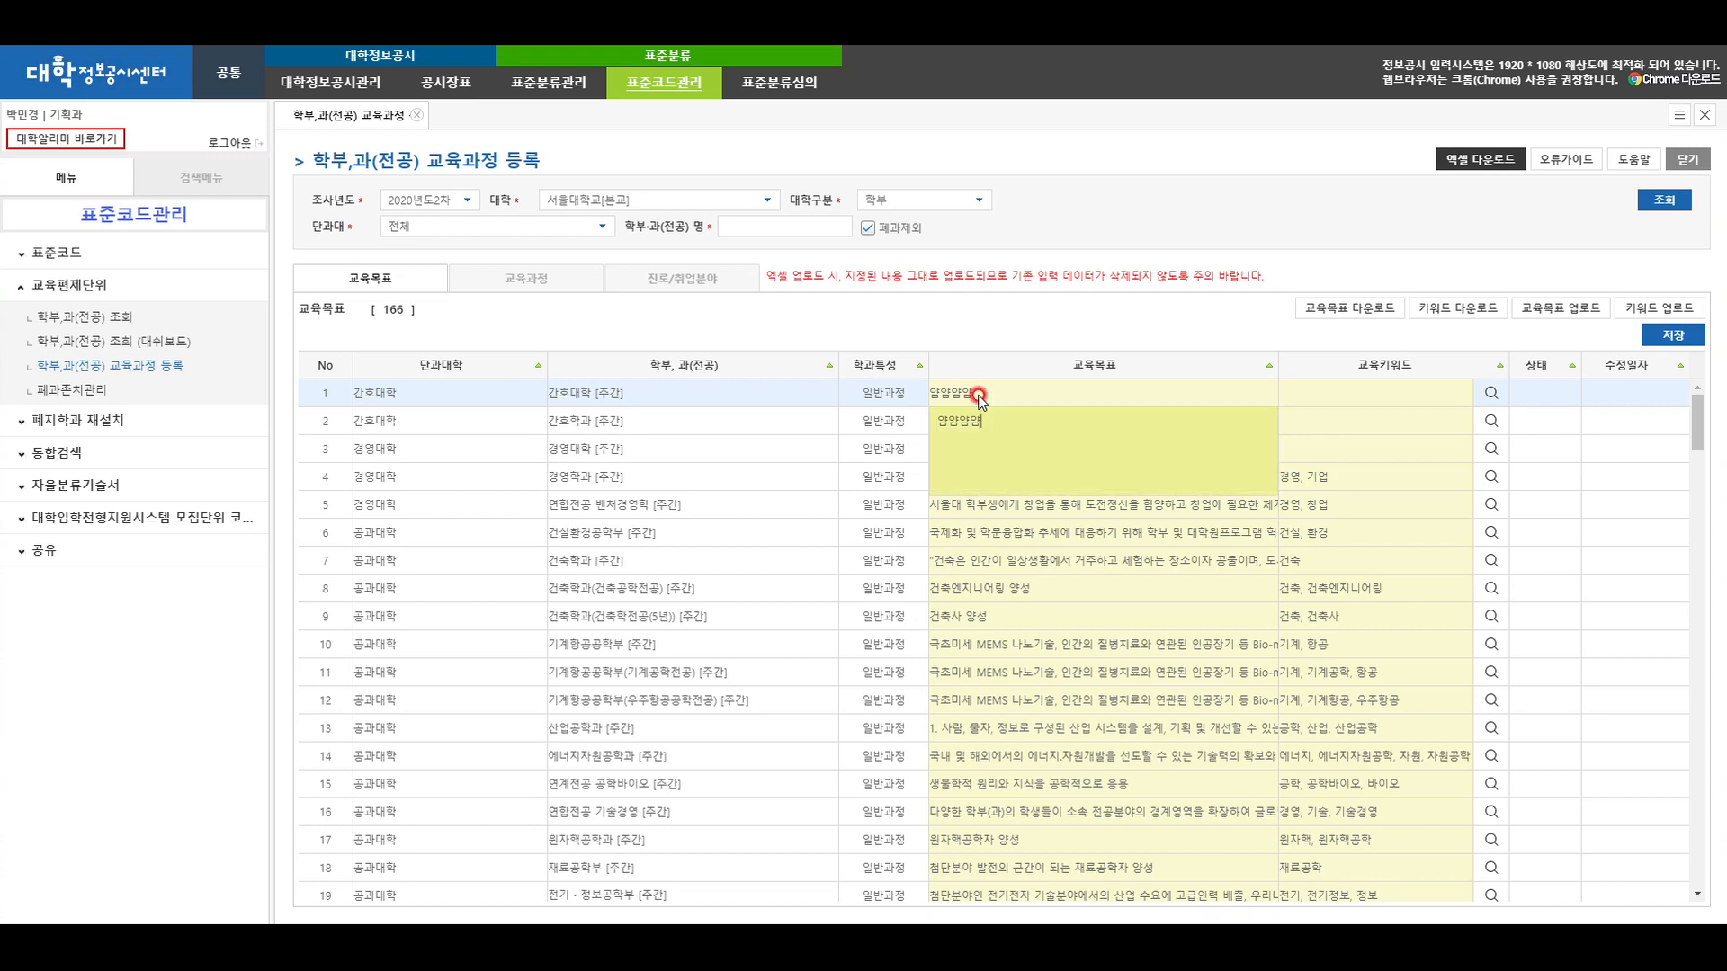
pyautogui.write('ㅌ')
pyautogui.write('스트')
pyautogui.click(1673, 337)
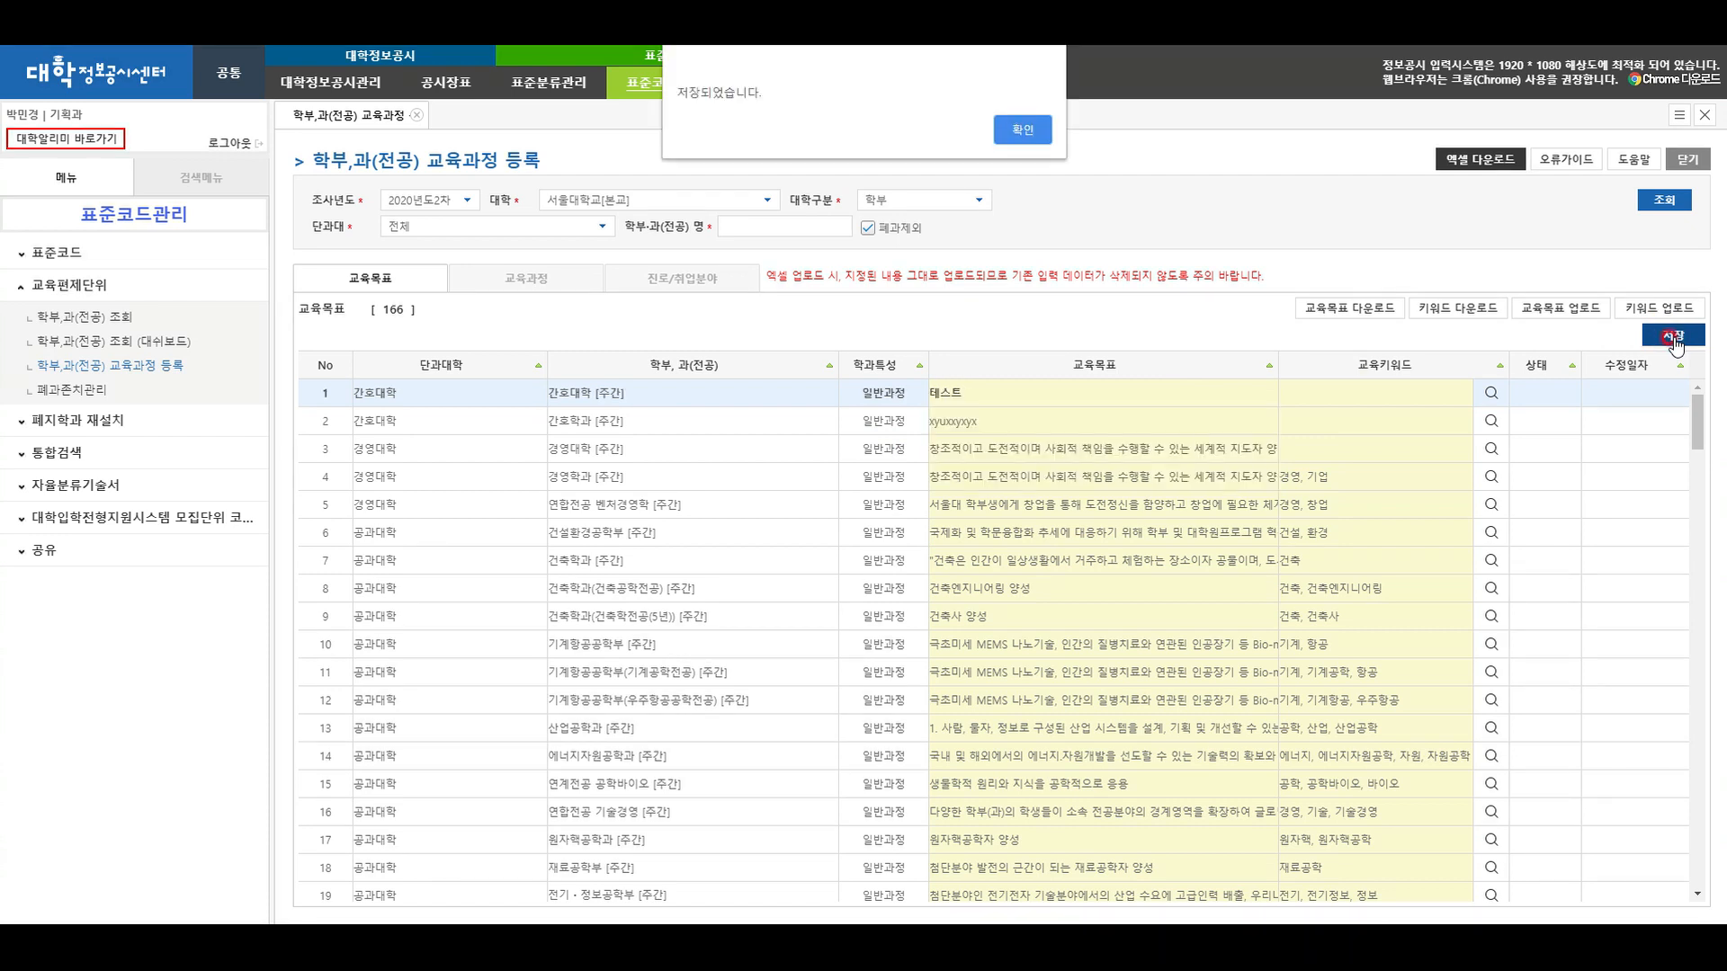
pyautogui.click(1022, 133)
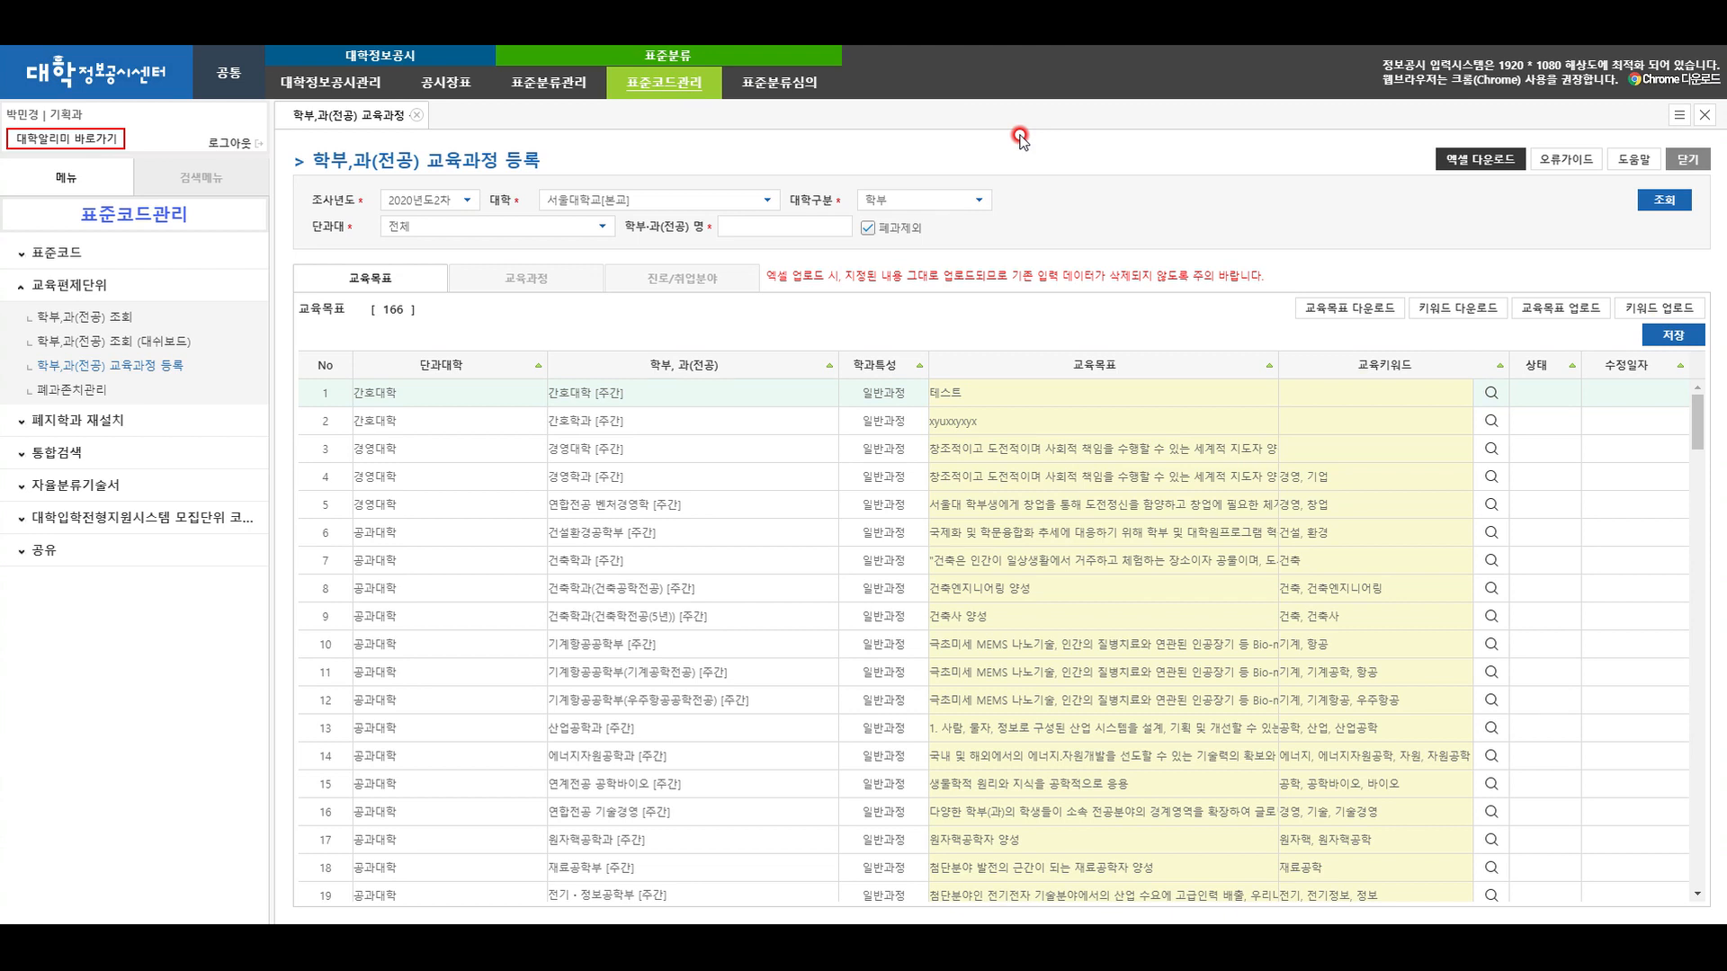
# Download the 교육목표 list as an Excel file and open the downloaded 교육목표 (4).xls in Excel
pyautogui.click(1329, 311)
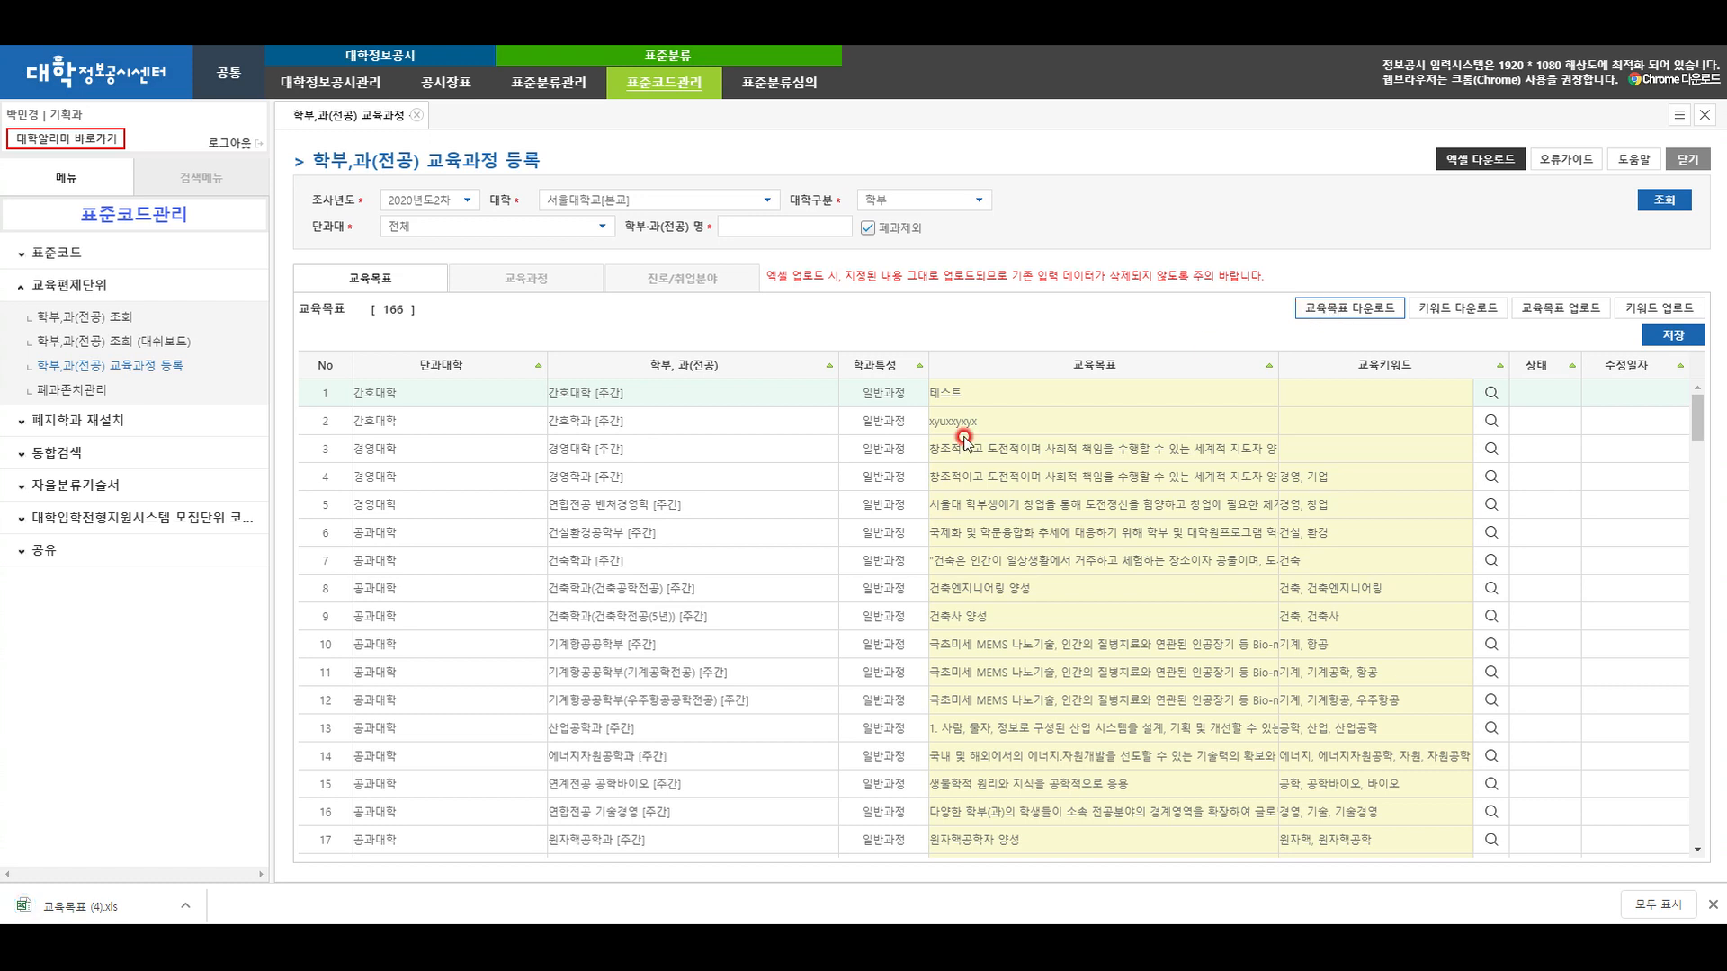
pyautogui.click(153, 905)
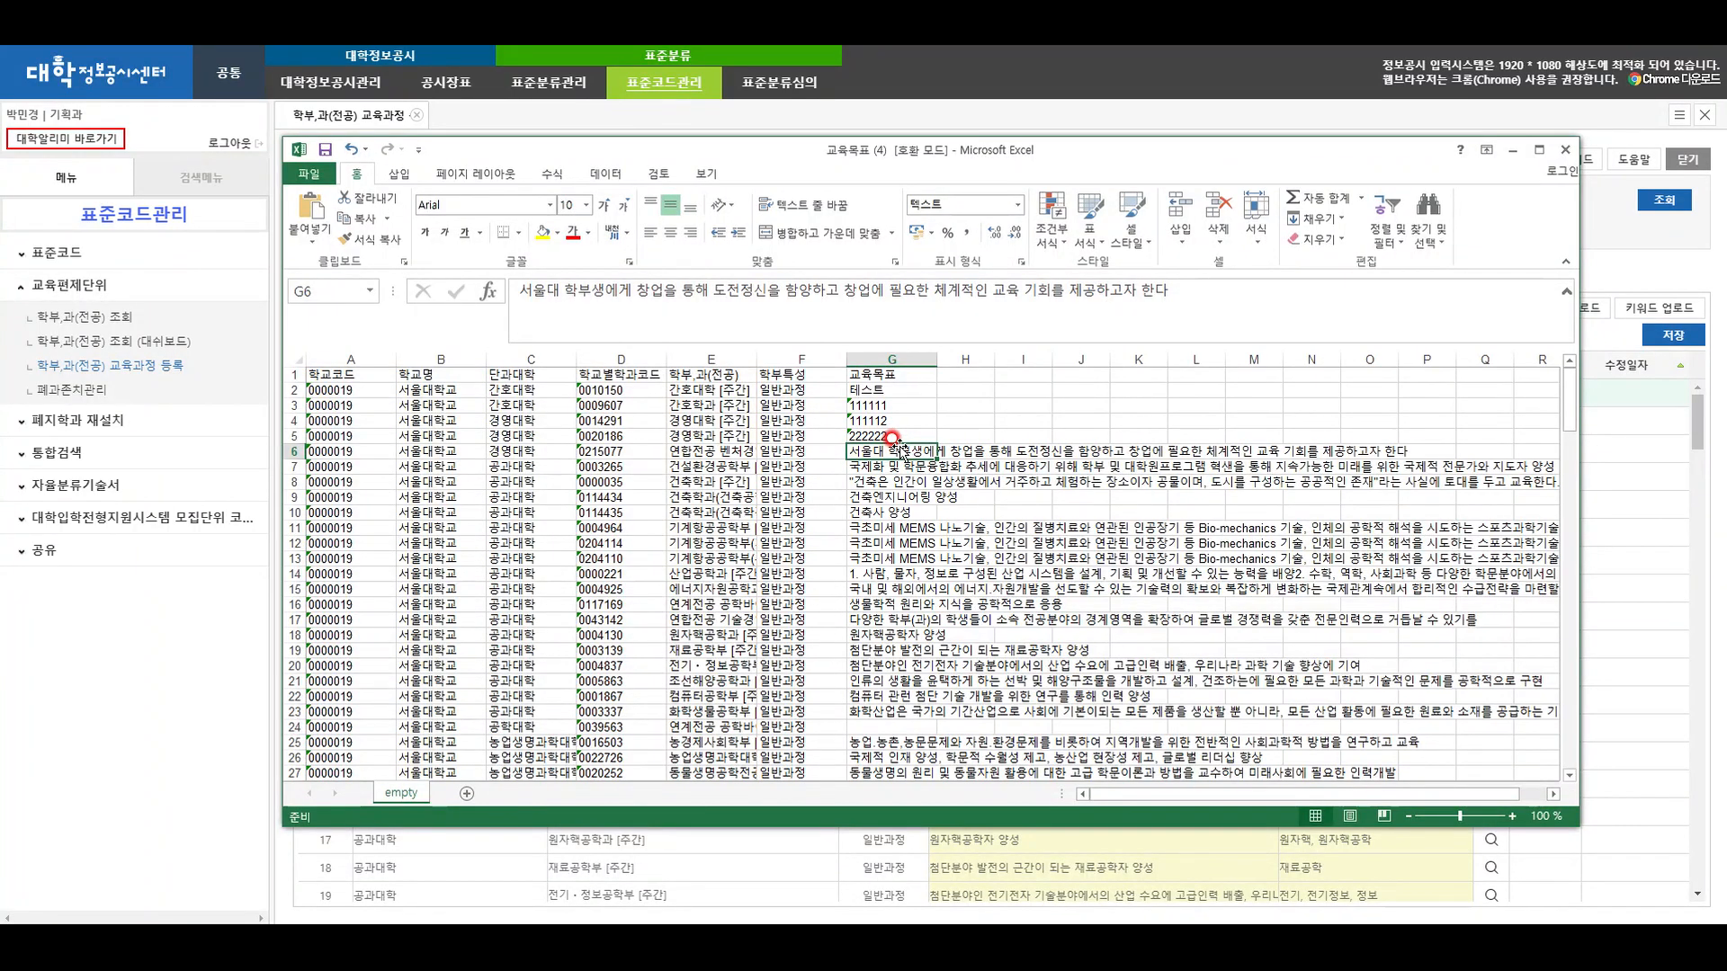
# Set the 교육목표 in cell G6 to 333333, then save and close the 교육목표 (4) workbook
pyautogui.write('33')
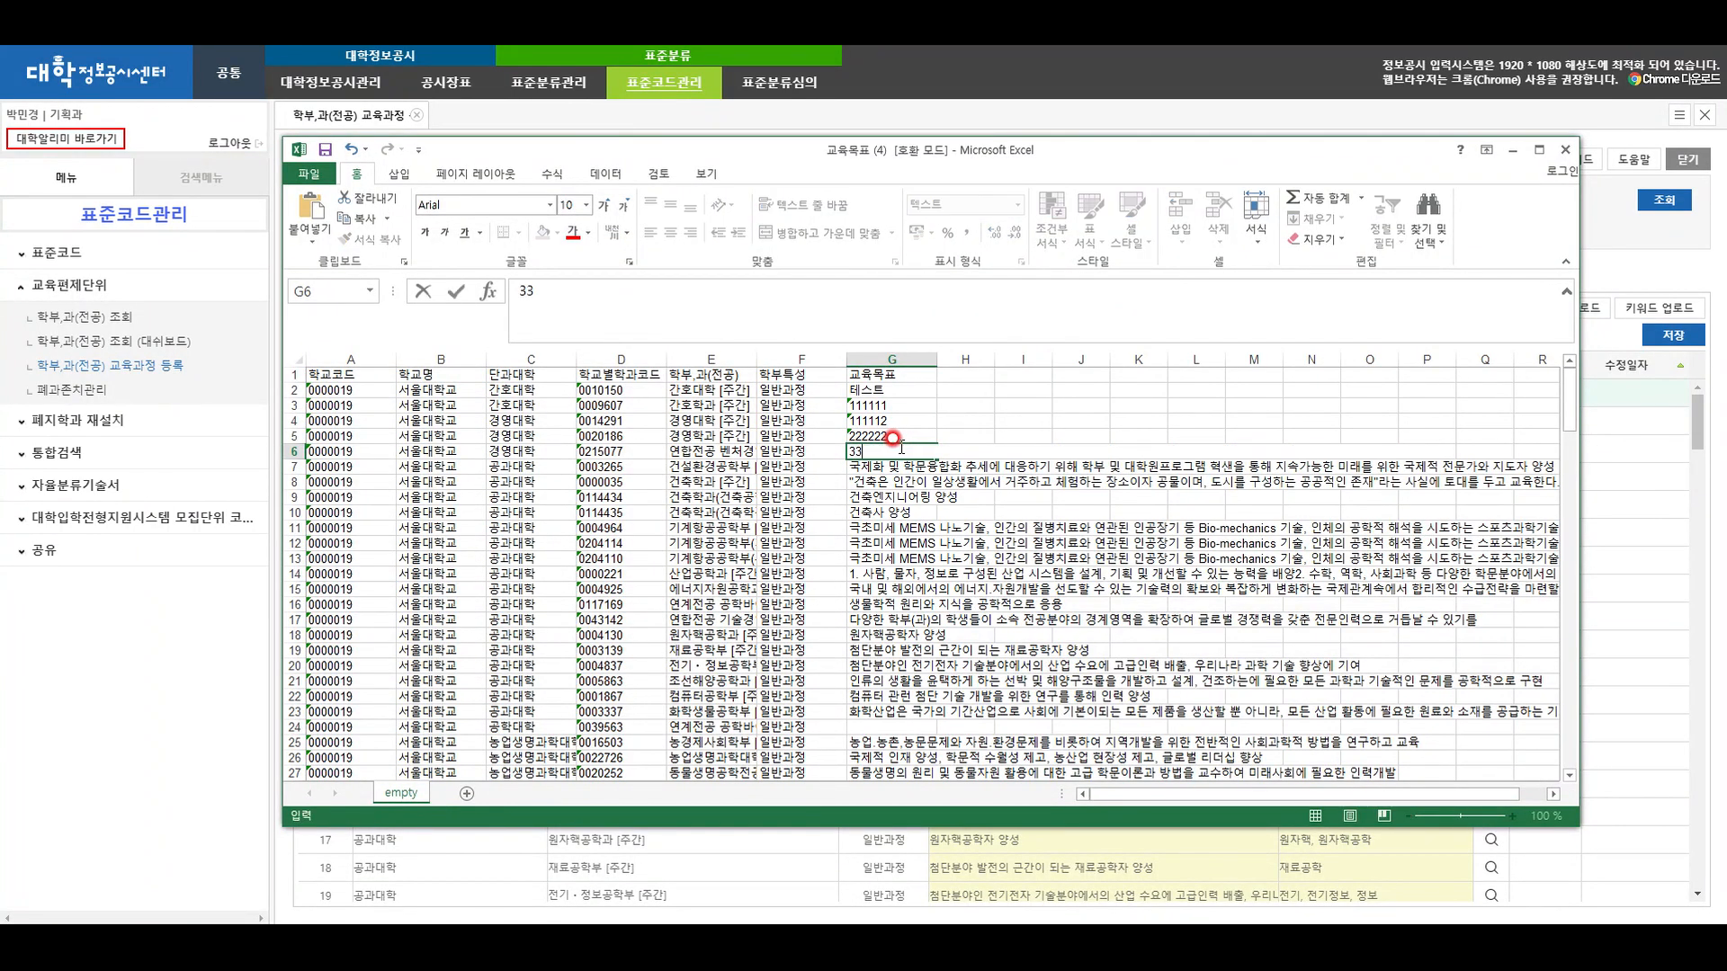
pyautogui.write('3333')
pyautogui.hotkey('ctrl', 's')
pyautogui.click(1569, 149)
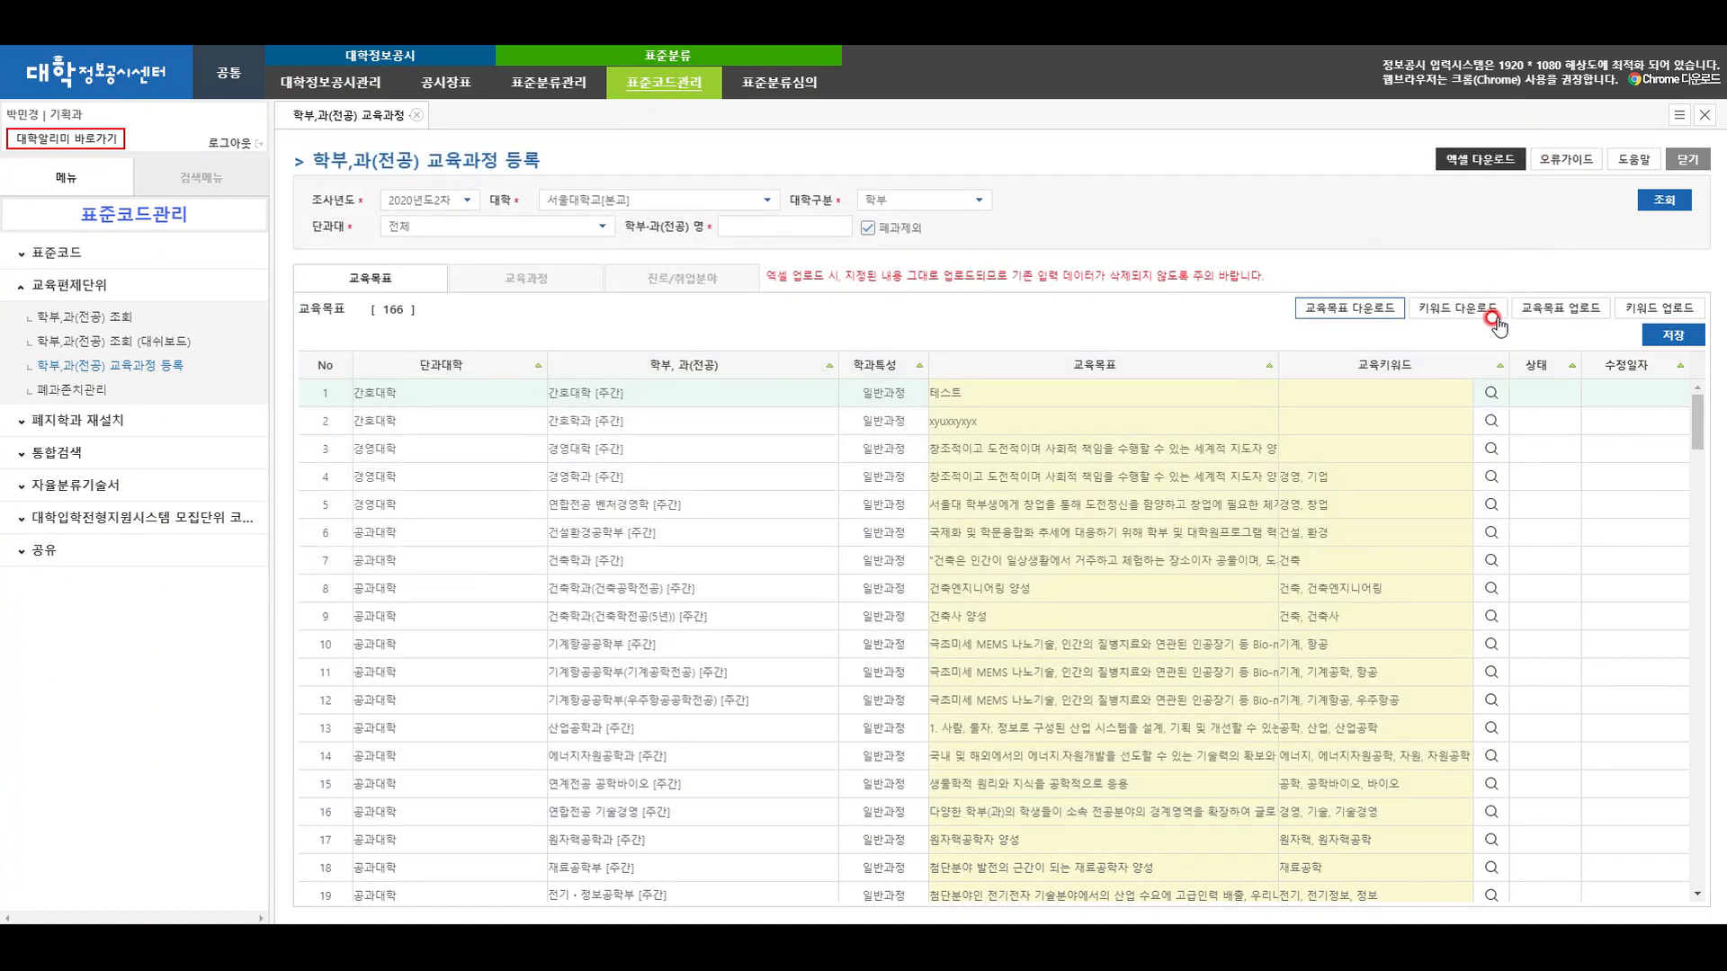
# Upload the edited 교육목표 (4) file as the education goal data, agreeing to replace the existing entries
pyautogui.click(1545, 312)
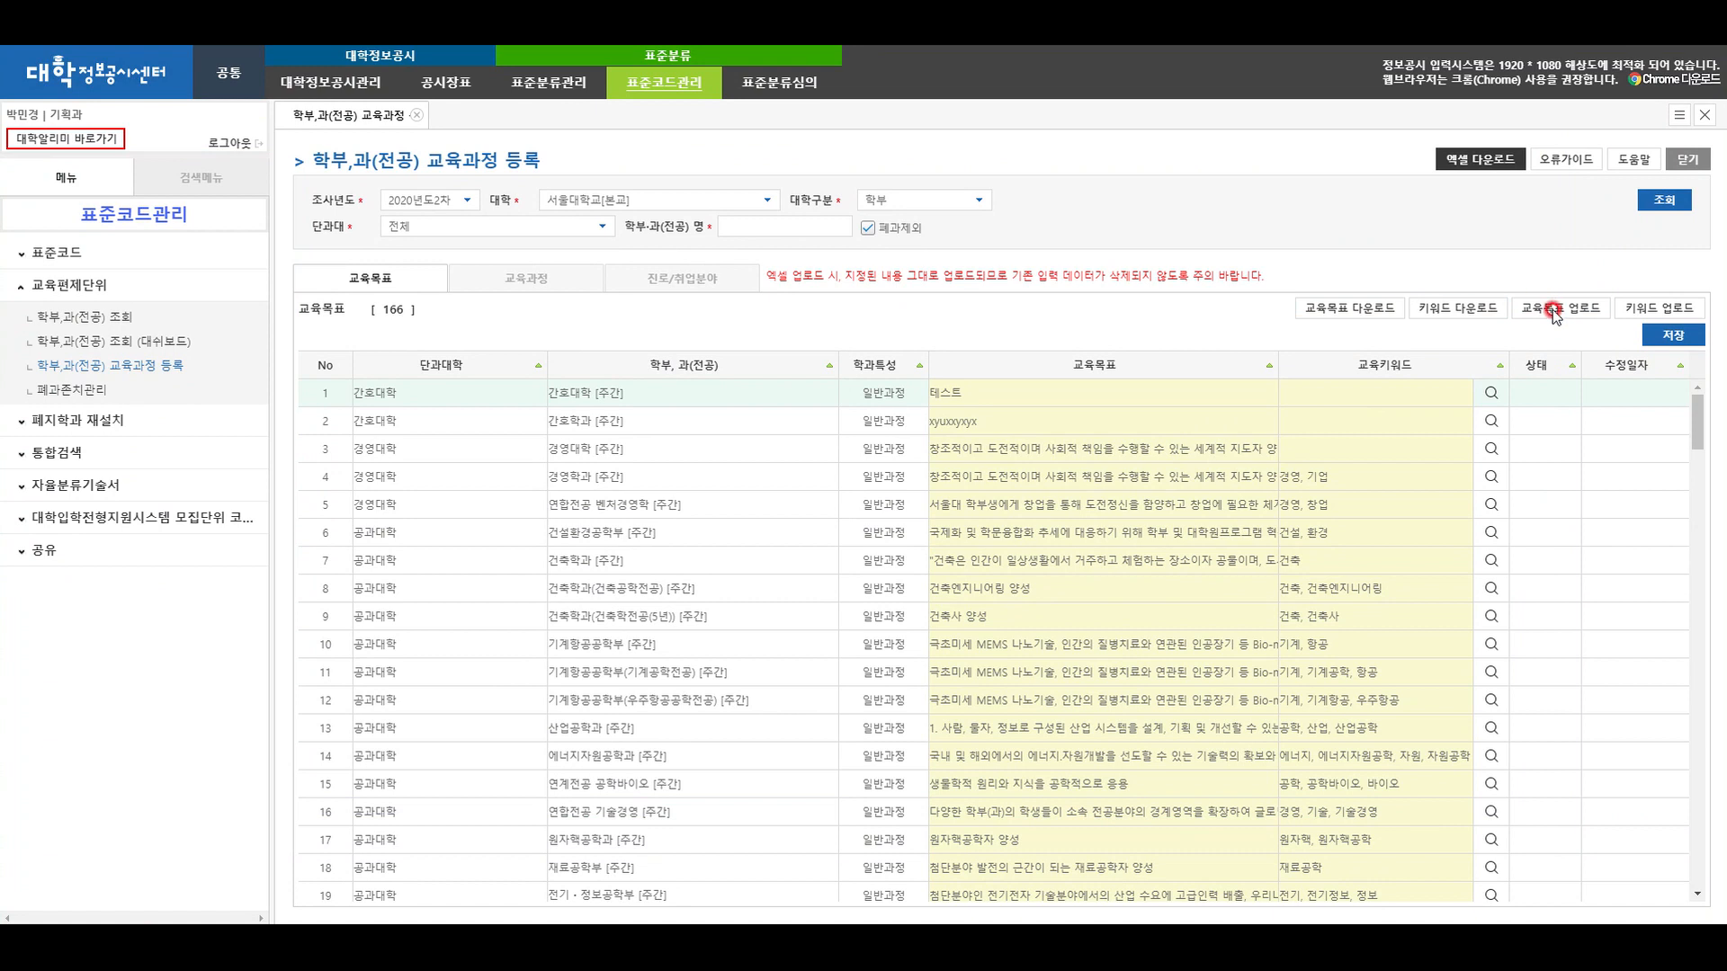
pyautogui.click(324, 112)
pyautogui.click(708, 441)
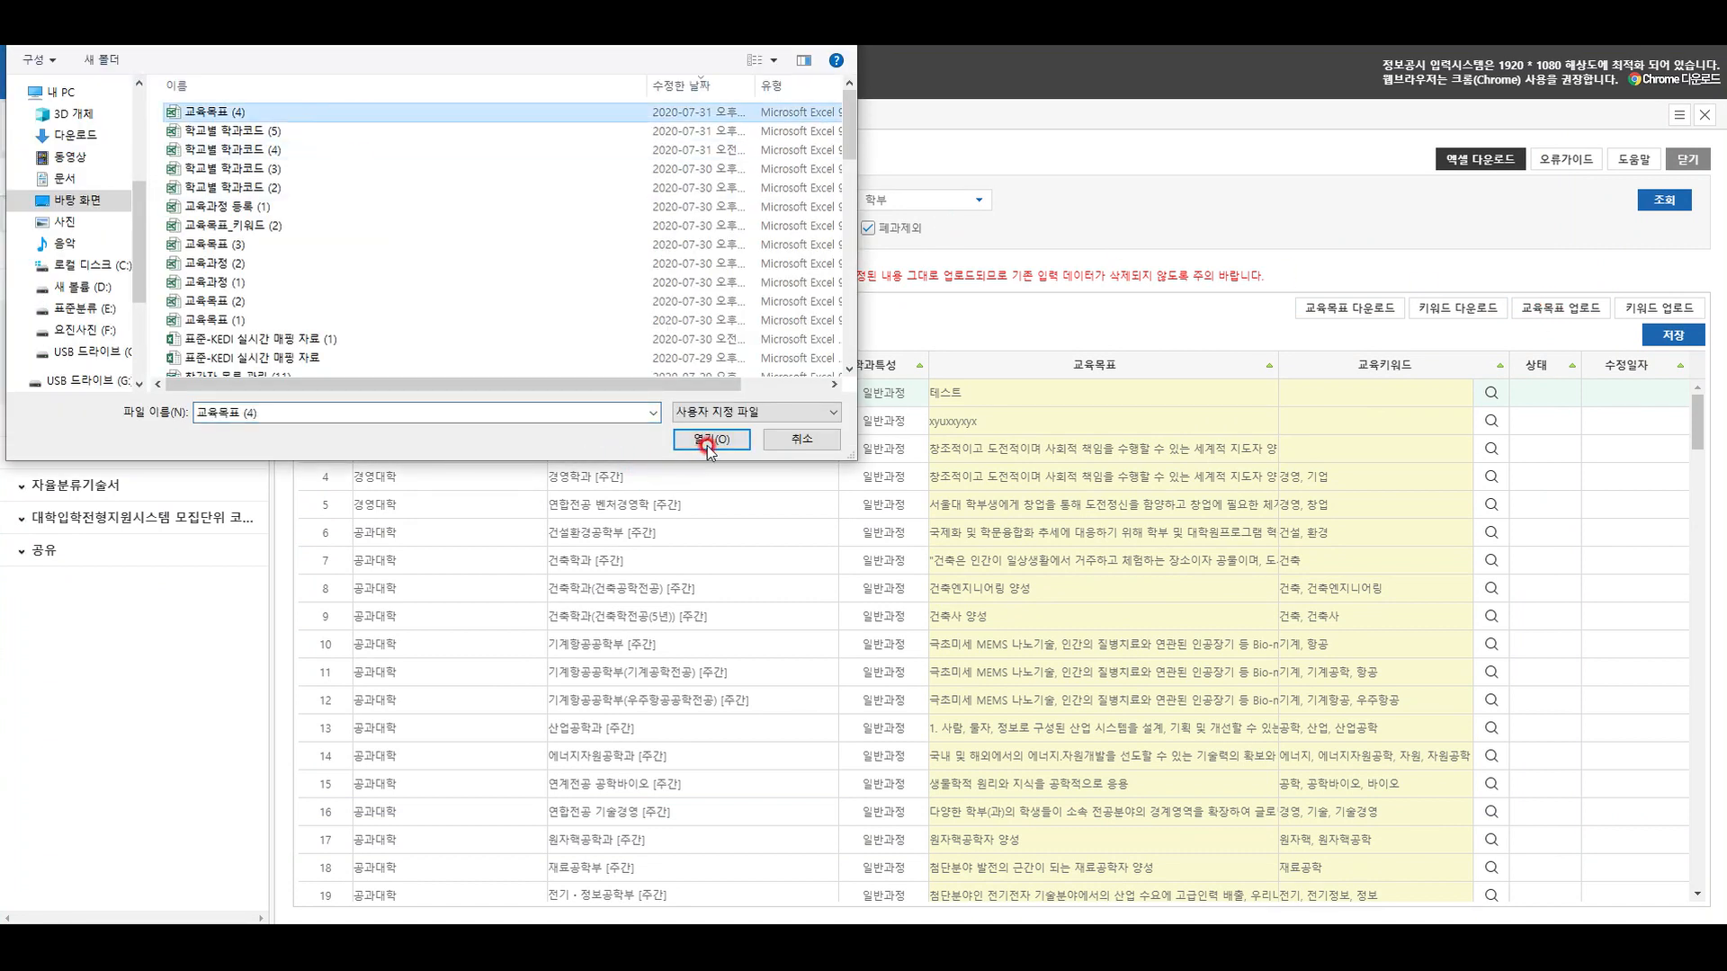
pyautogui.click(966, 128)
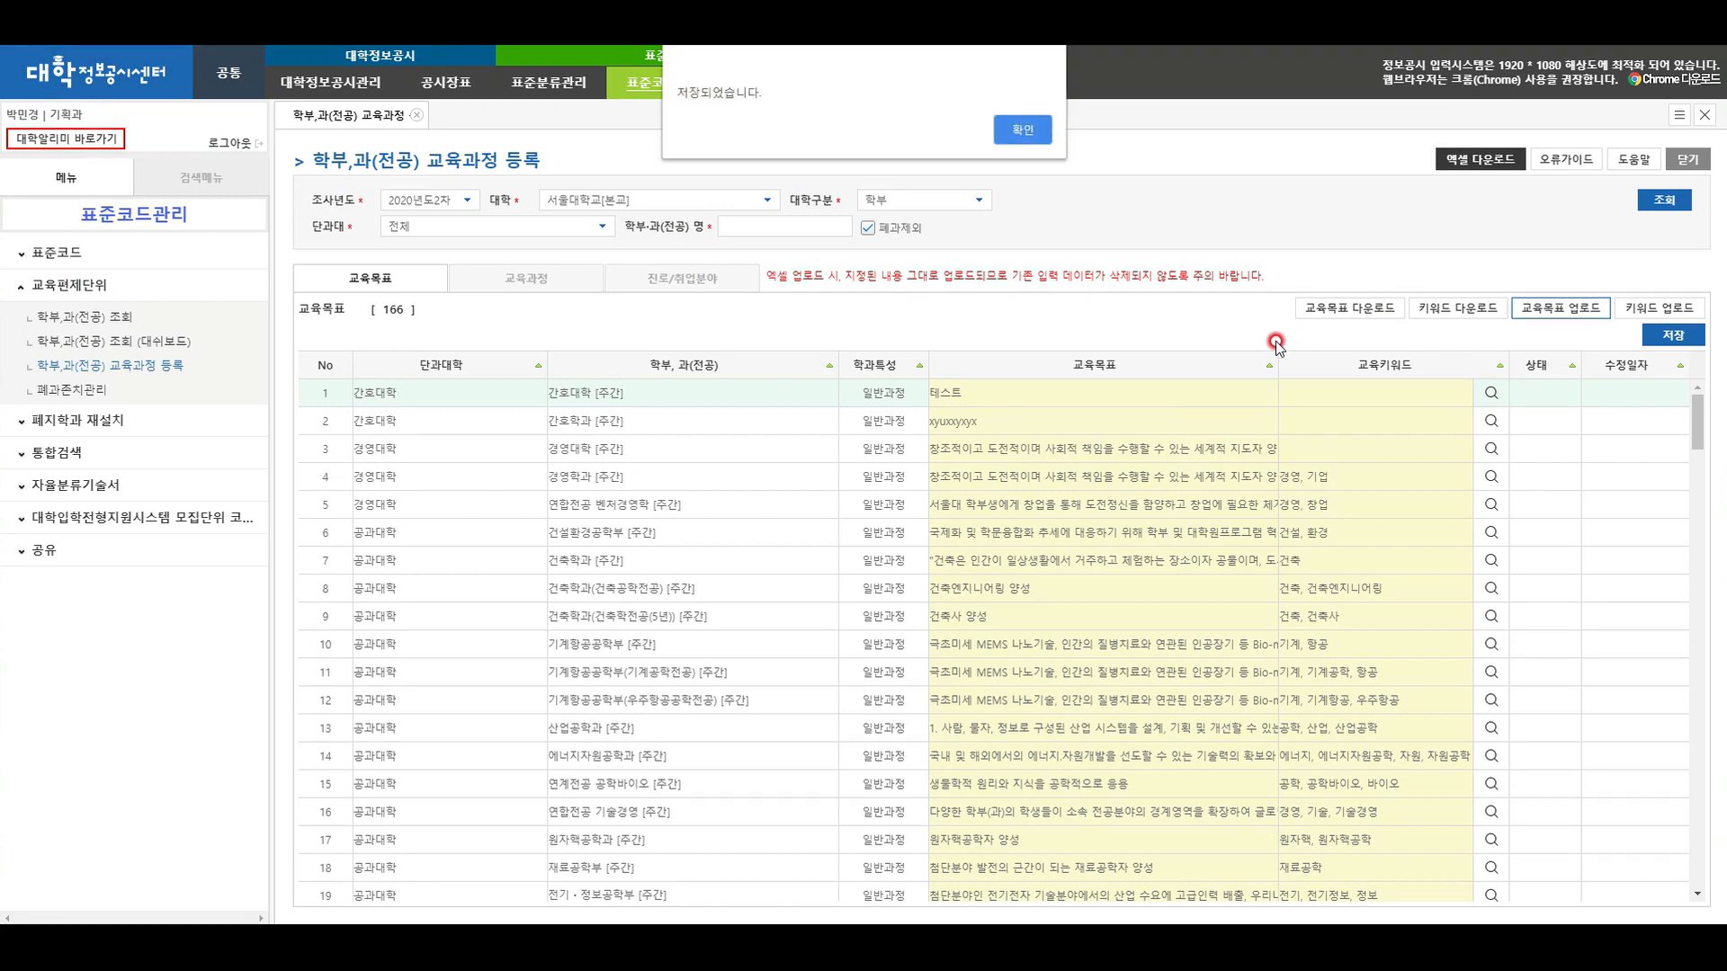
pyautogui.click(1030, 130)
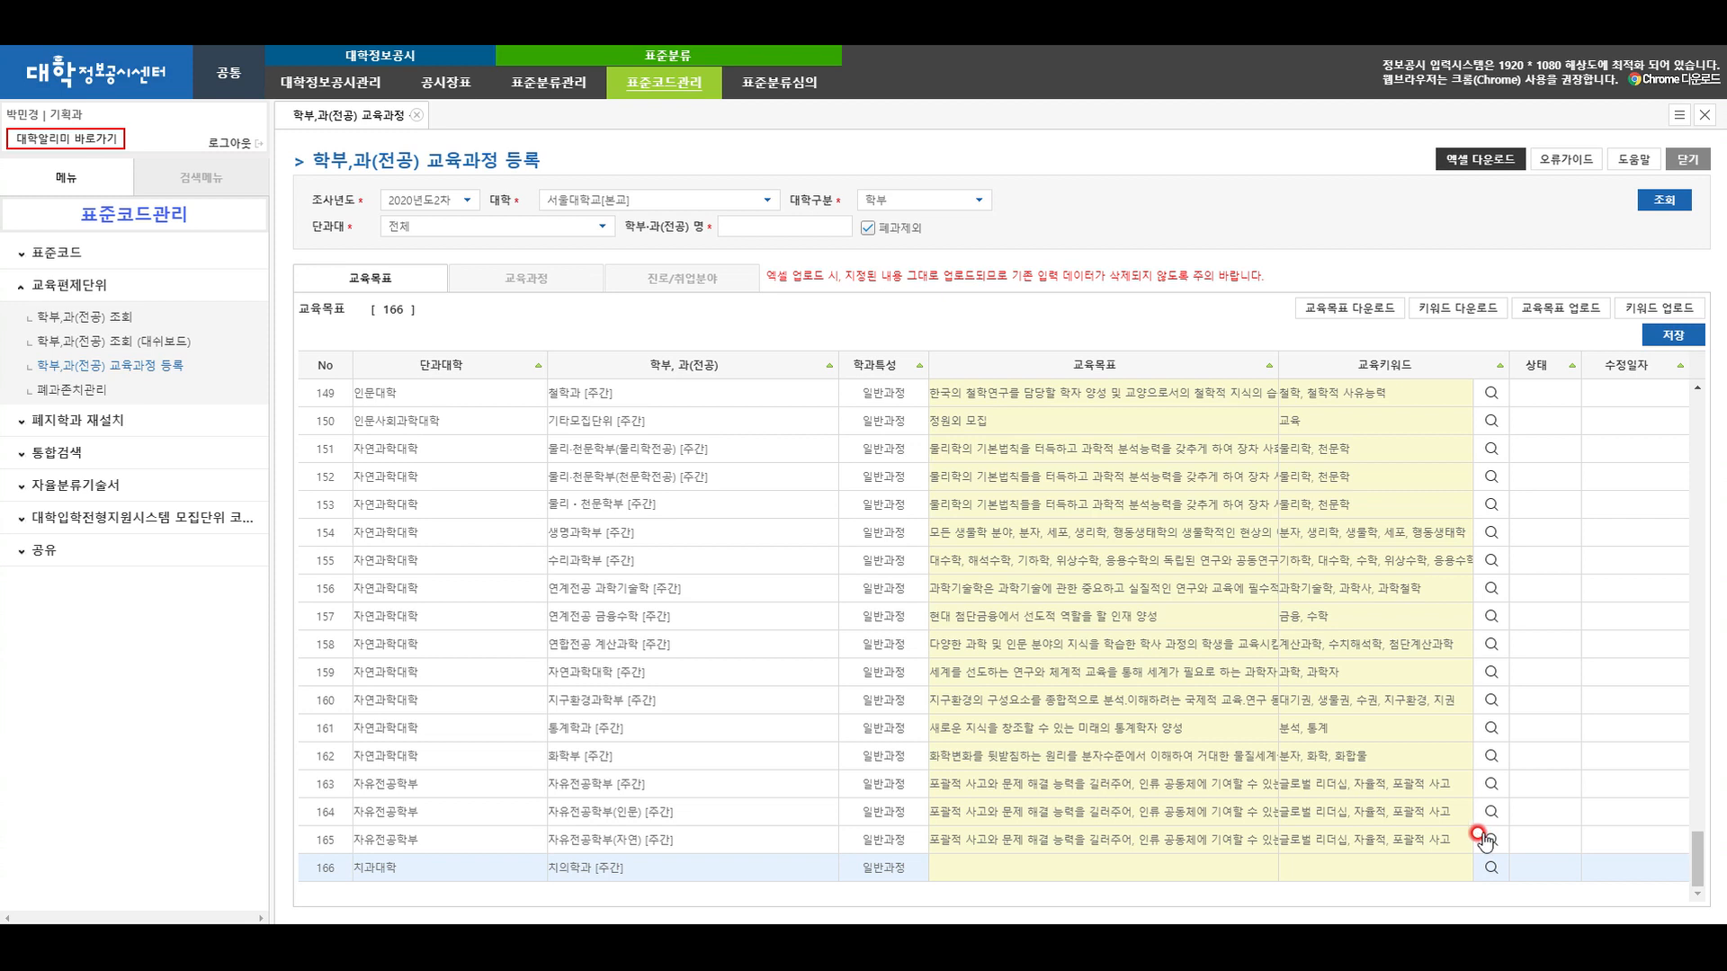
# Add the keyword "테스트" to the education goal keywords of 자유전공학부(자연) [주간] and save it
pyautogui.click(1484, 840)
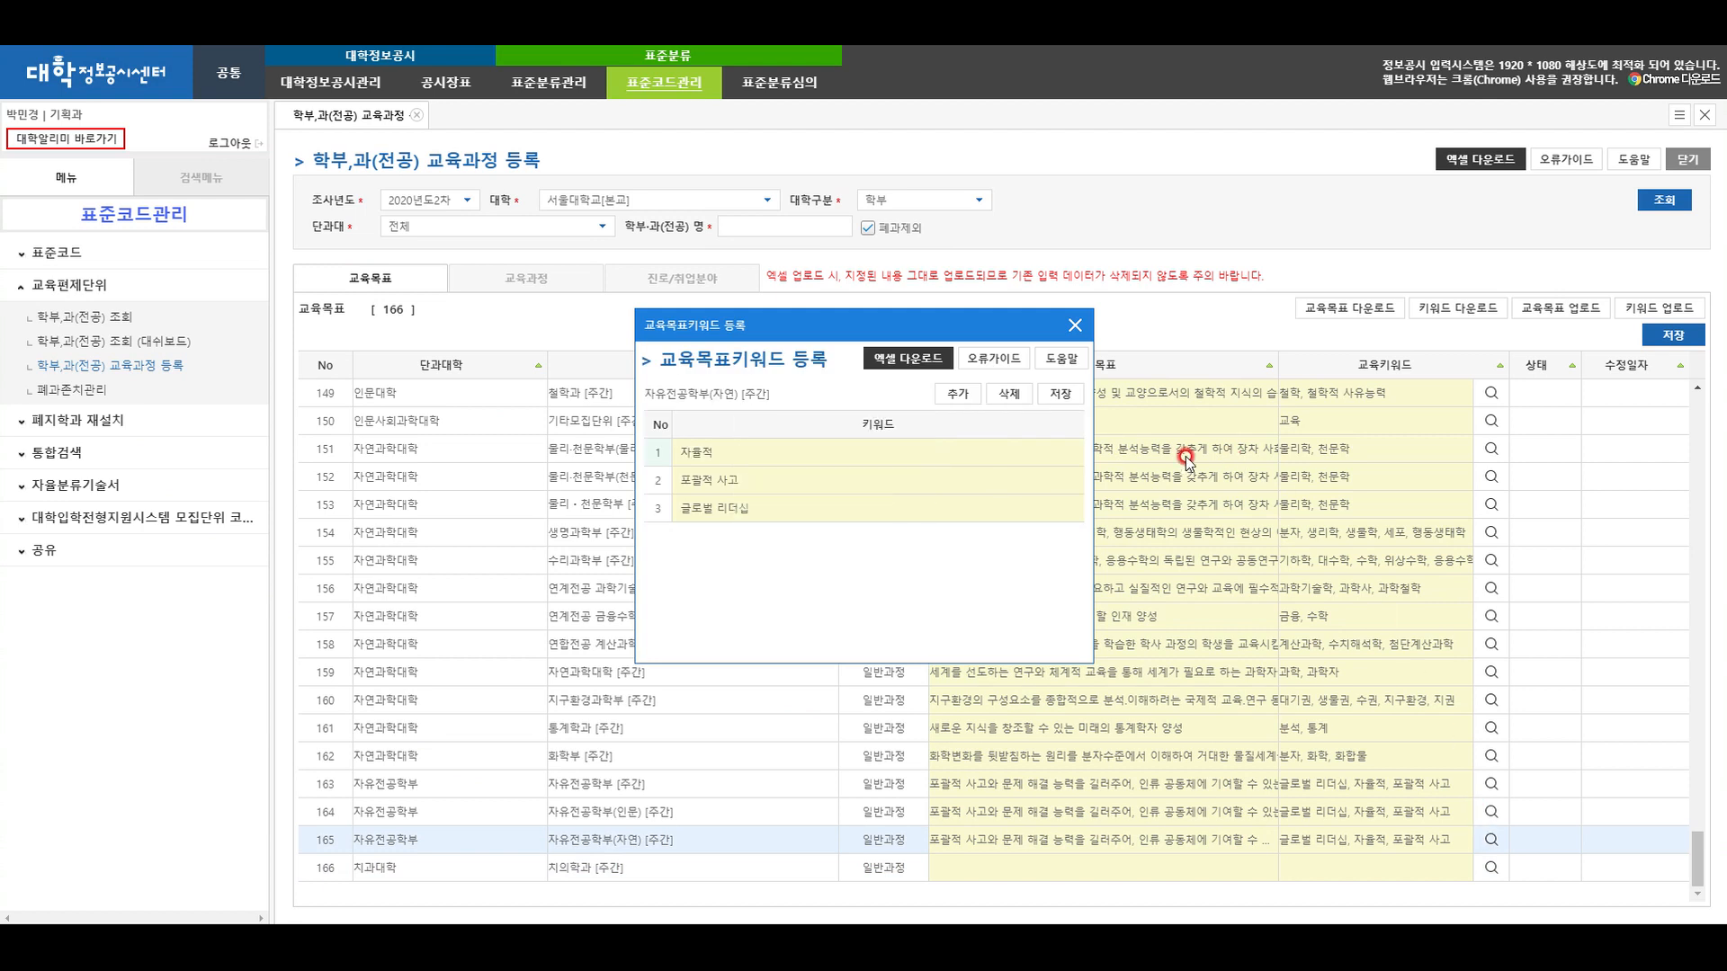
pyautogui.click(958, 395)
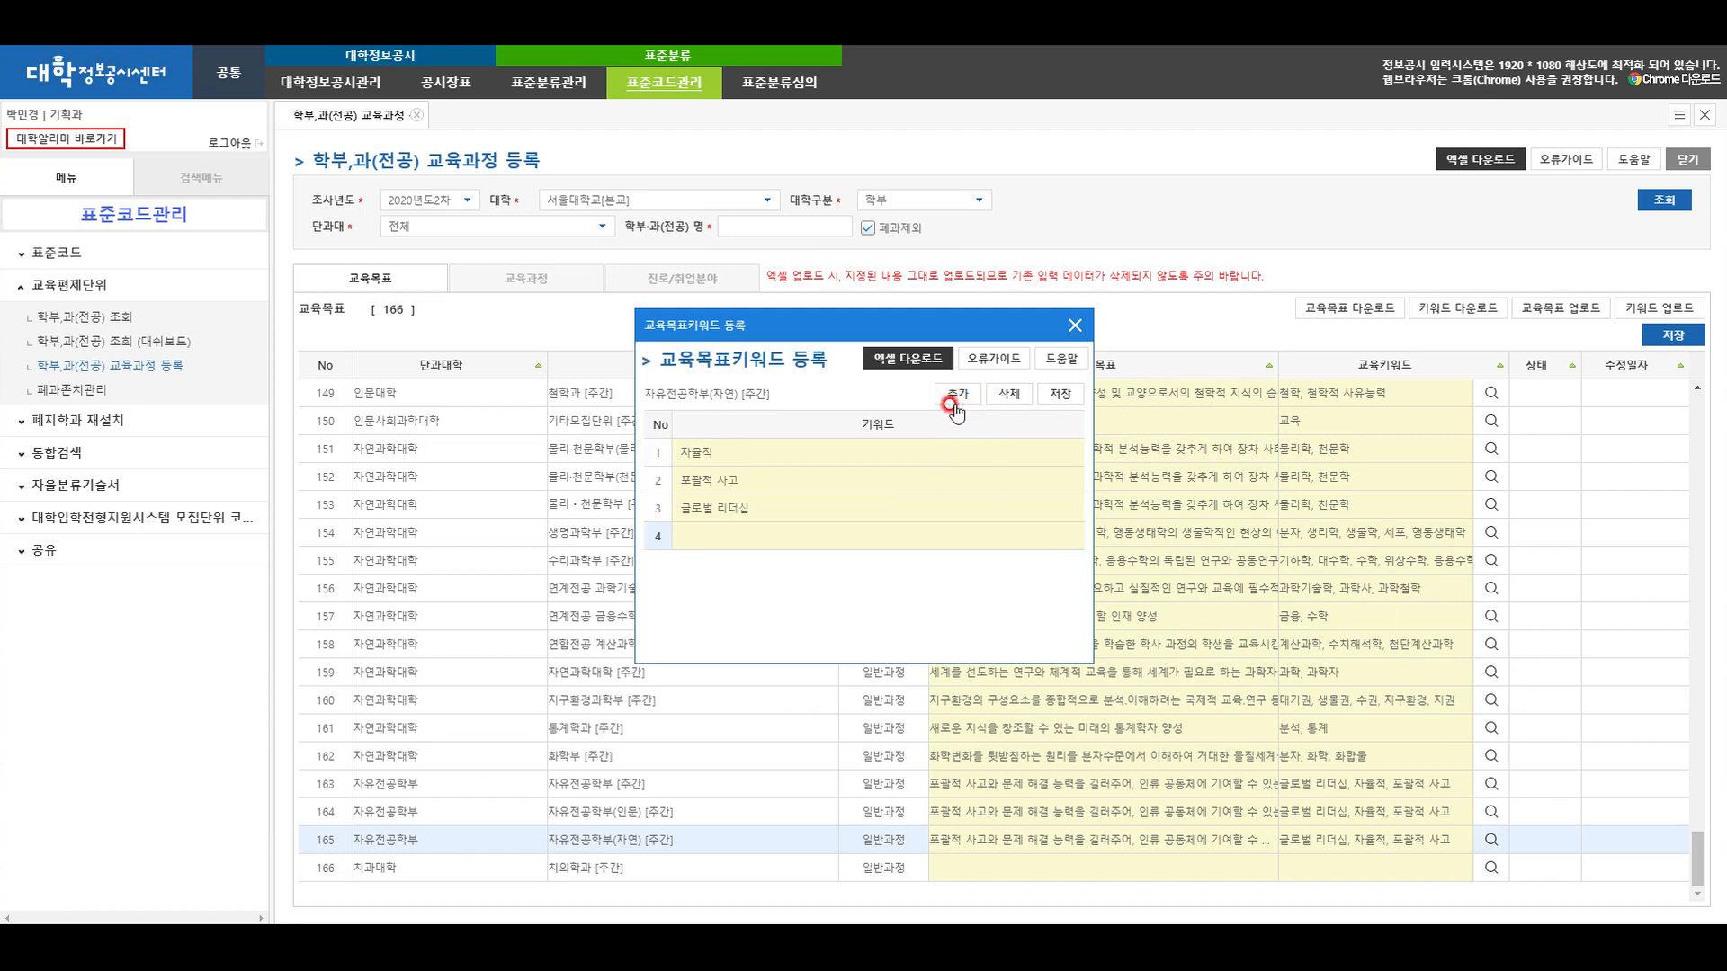
pyautogui.click(776, 535)
pyautogui.write('테스트')
pyautogui.click(1060, 395)
pyautogui.click(1026, 131)
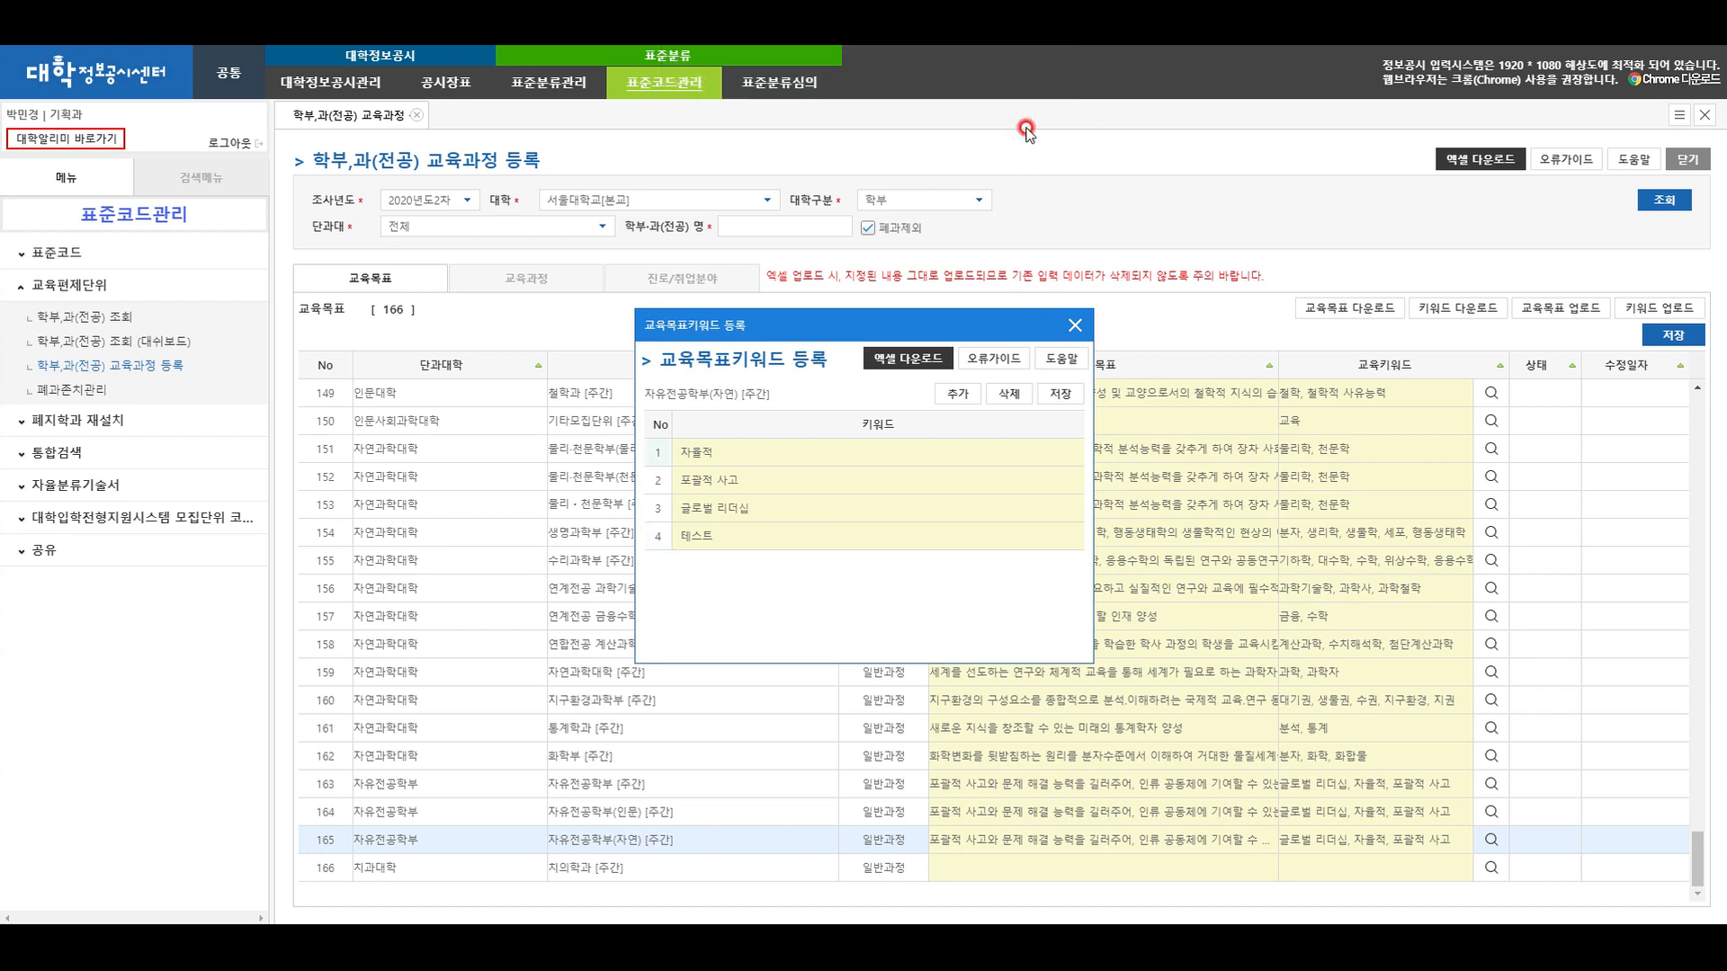
pyautogui.click(1076, 323)
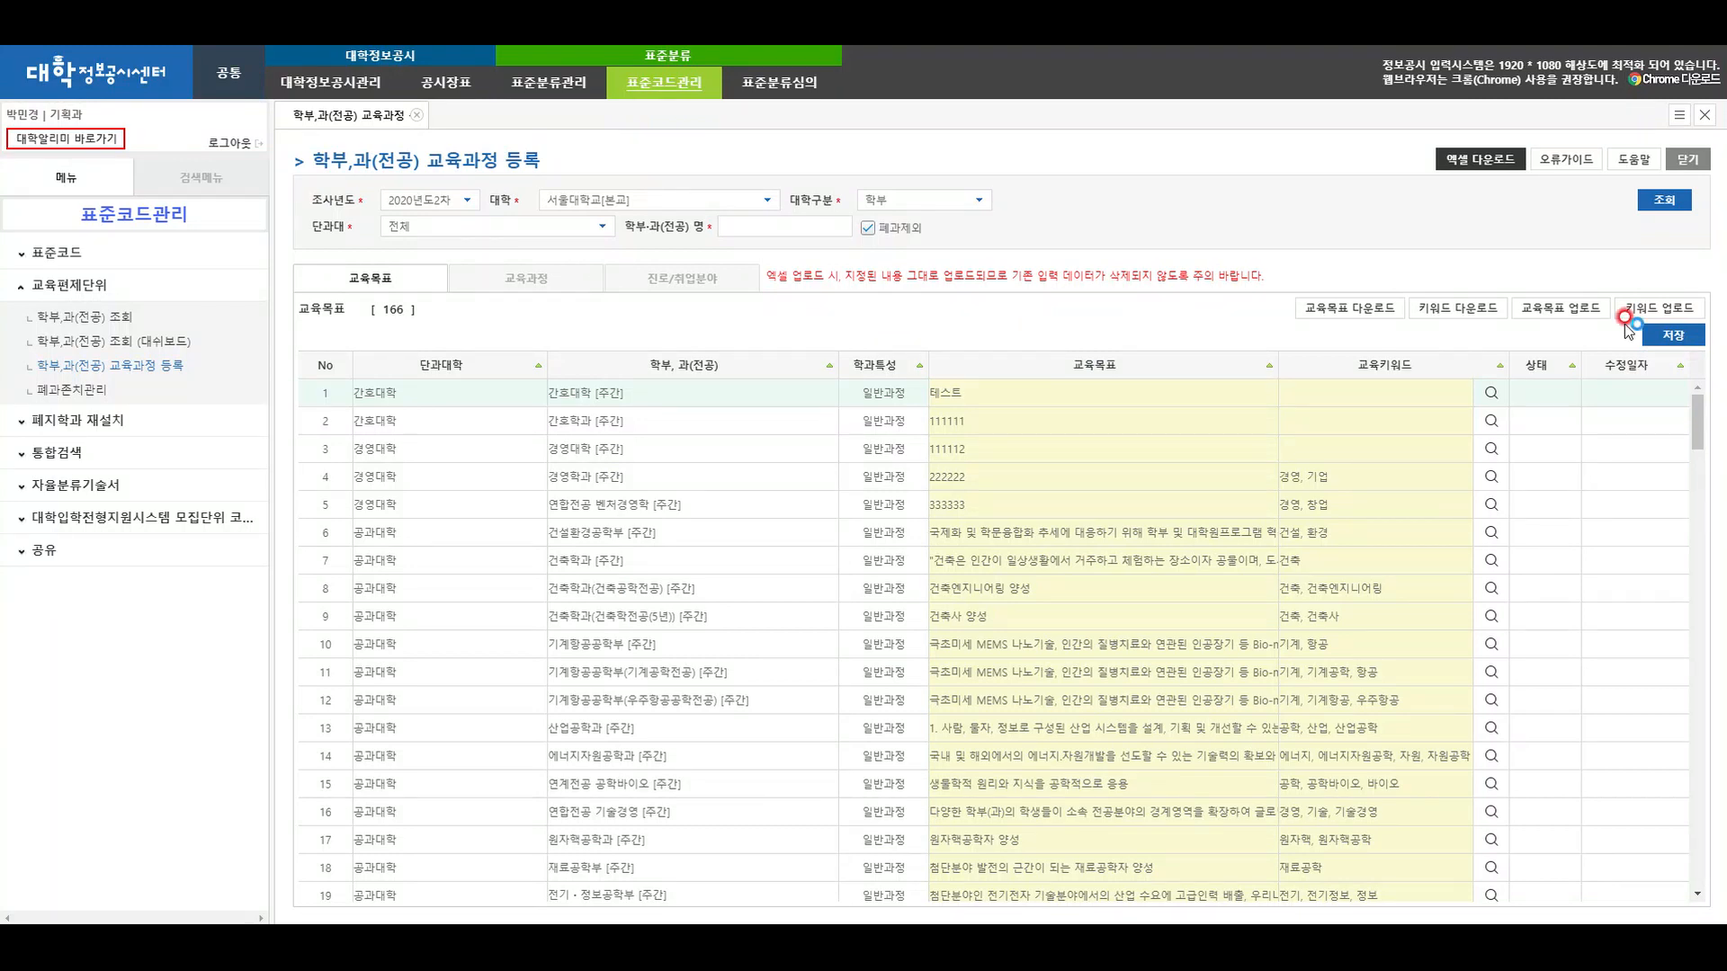
# Download the keyword list, open it in Excel, and set the 교육키워드 cells G5 and G6 to 111 and 222
pyautogui.click(1437, 320)
pyautogui.click(54, 904)
pyautogui.click(902, 477)
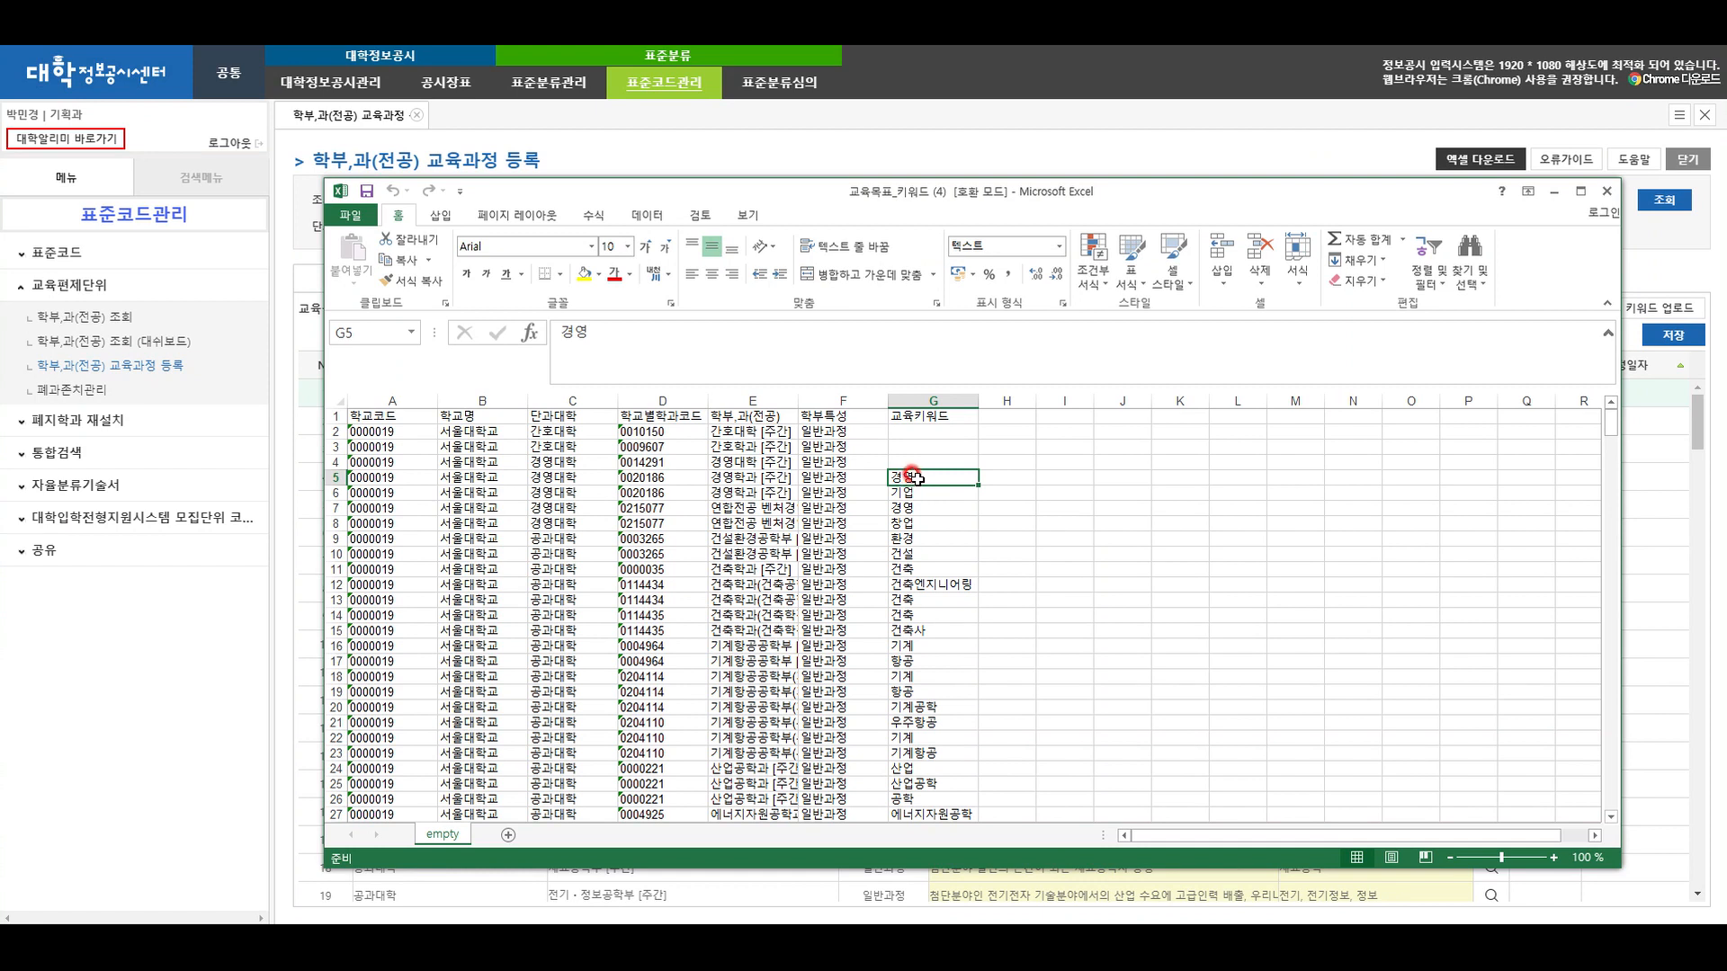
pyautogui.write('111')
pyautogui.press('Return')
pyautogui.write('222')
pyautogui.click(917, 523)
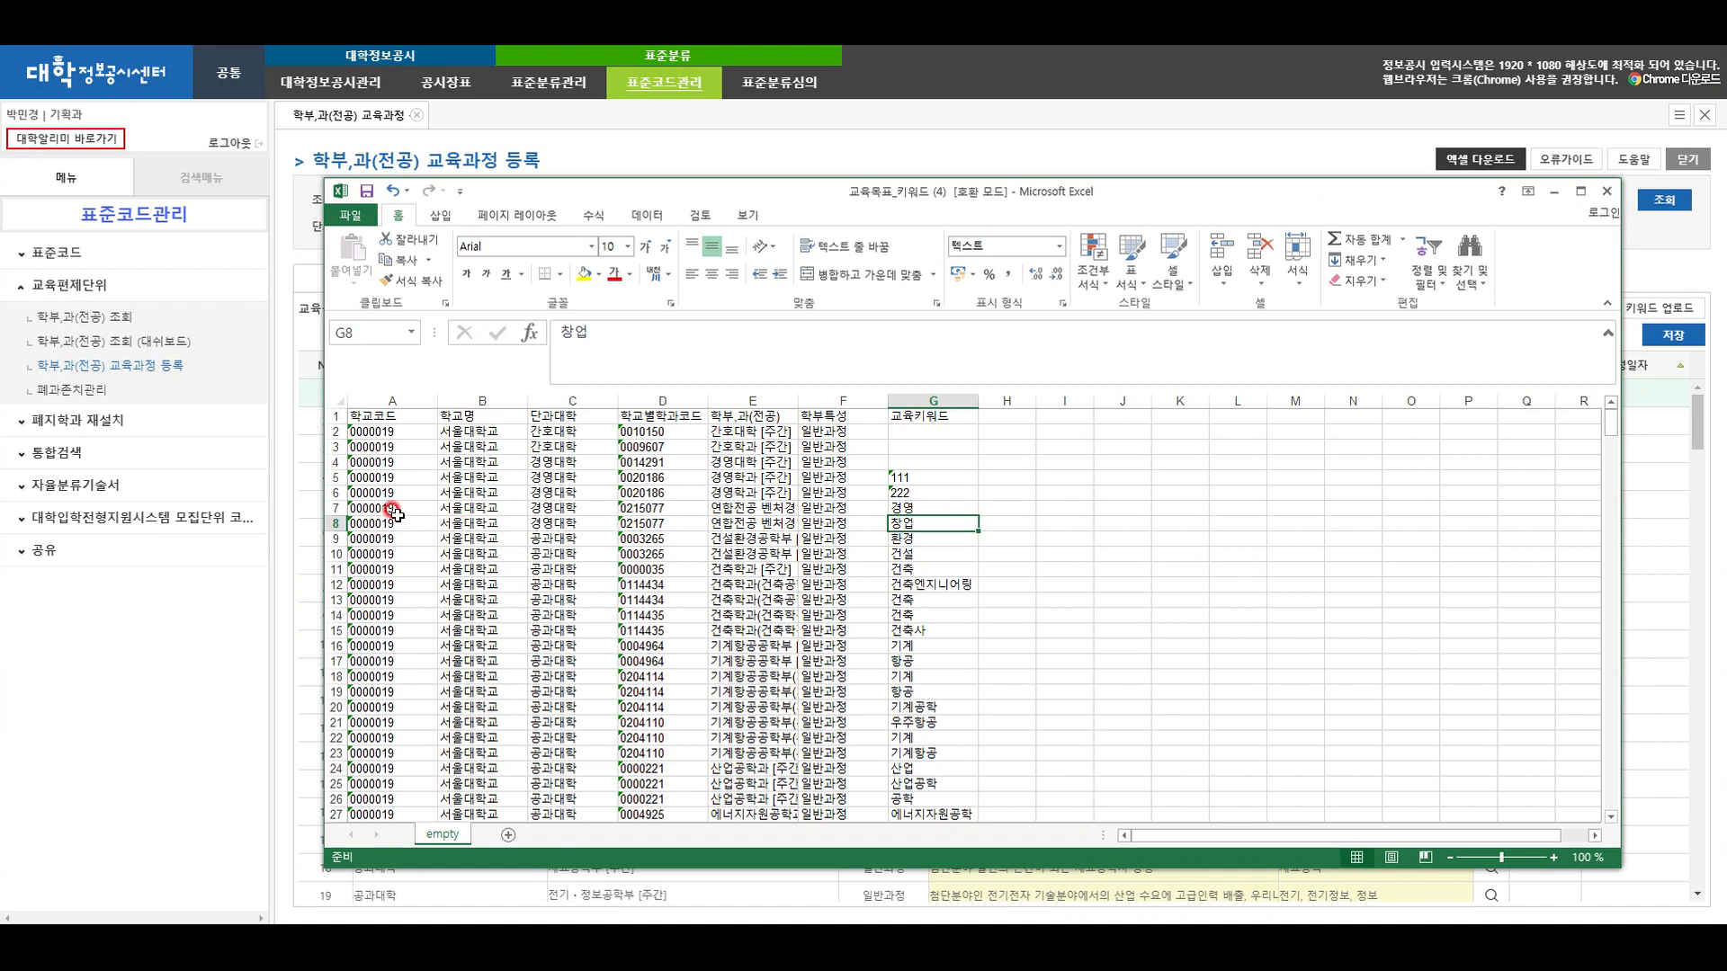
# Insert a copy of row 7 directly beneath it with the 교육키워드 in G8 set to 3333, and close the workbook
pyautogui.click(329, 509)
pyautogui.hotkey('ctrl', 'c')
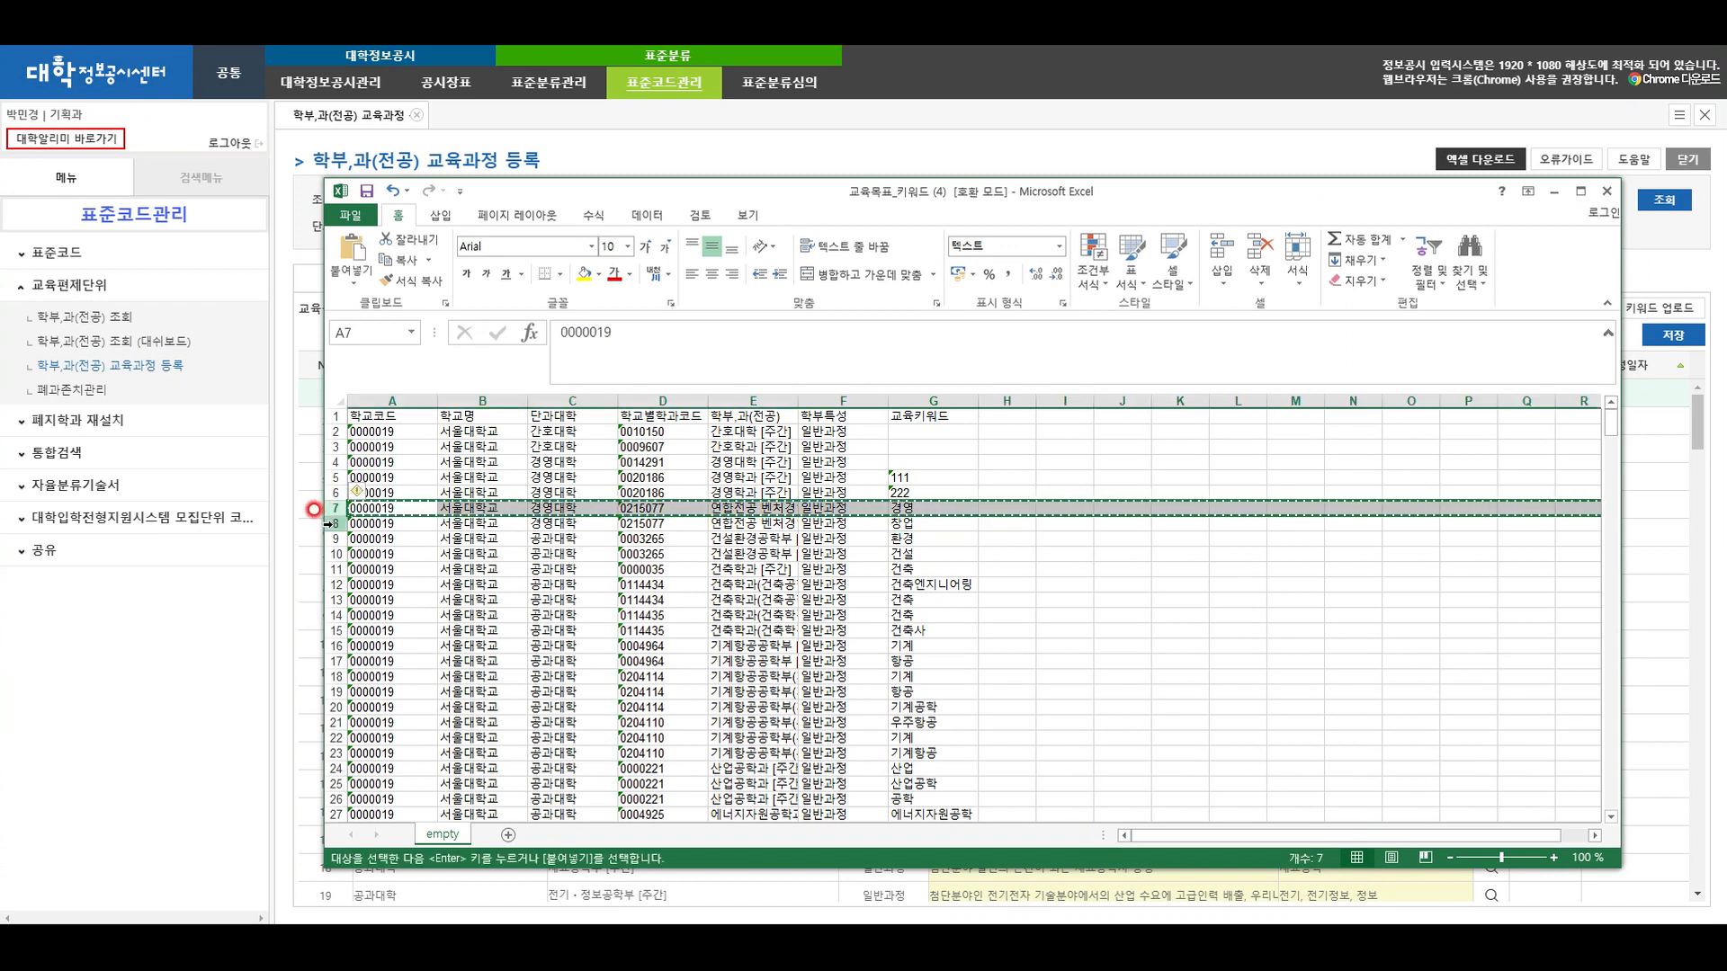
pyautogui.rightClick(333, 523)
pyautogui.click(369, 641)
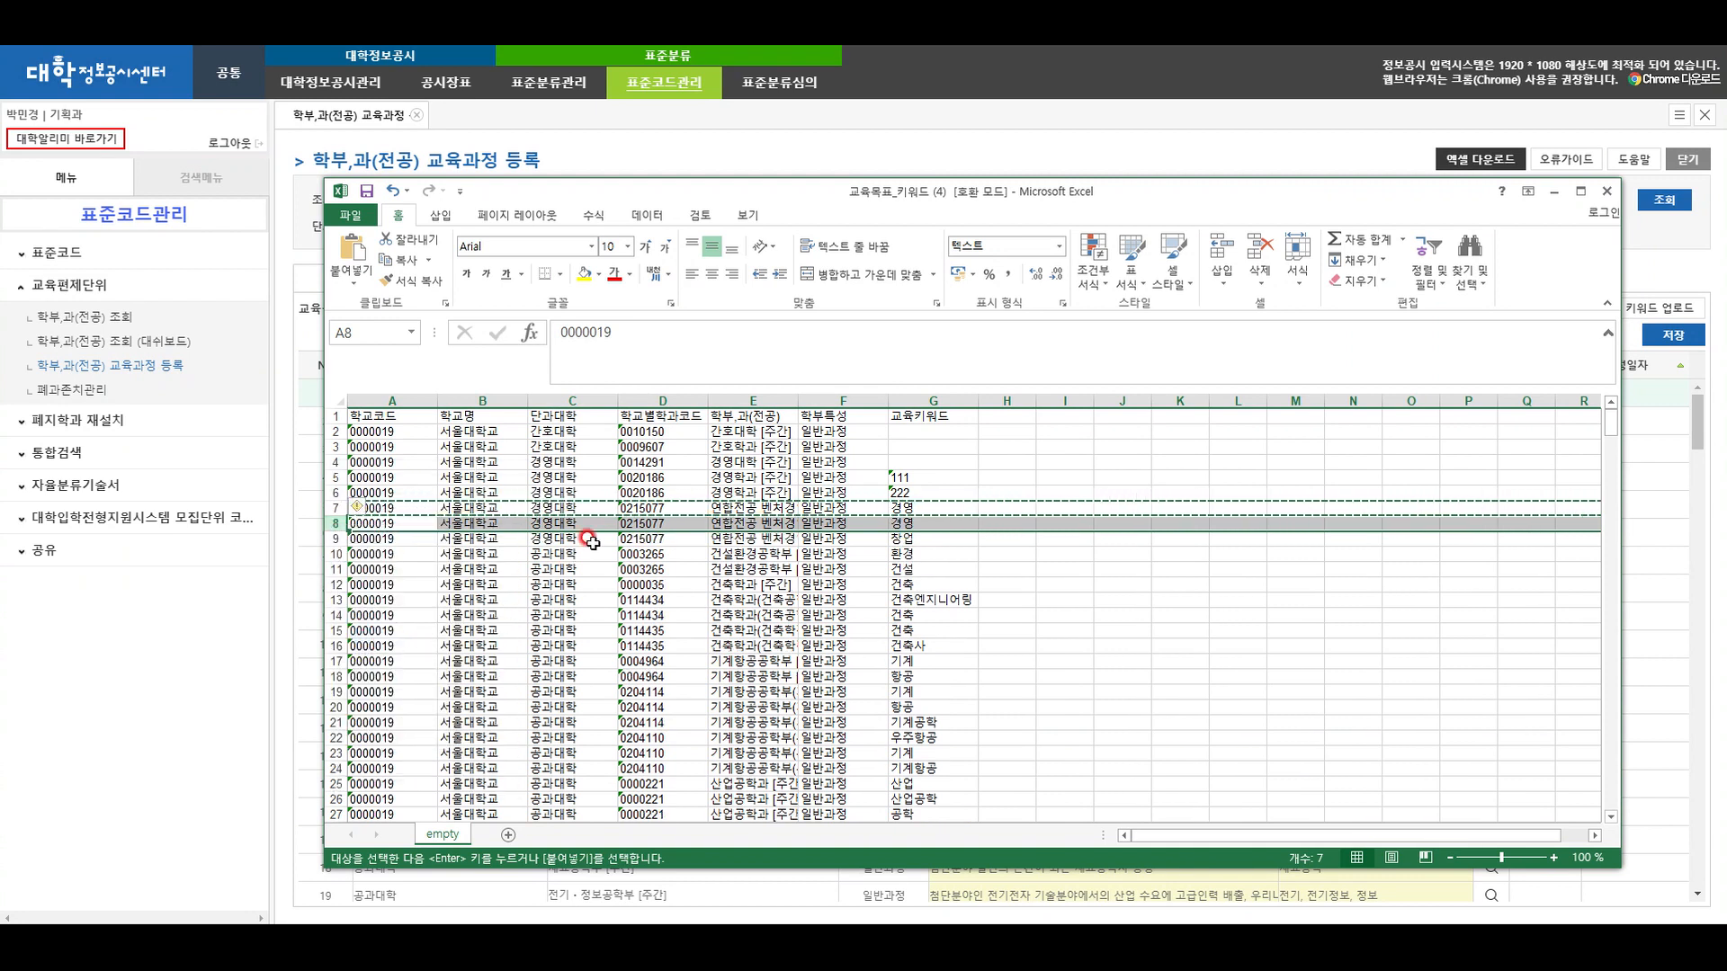
pyautogui.click(900, 520)
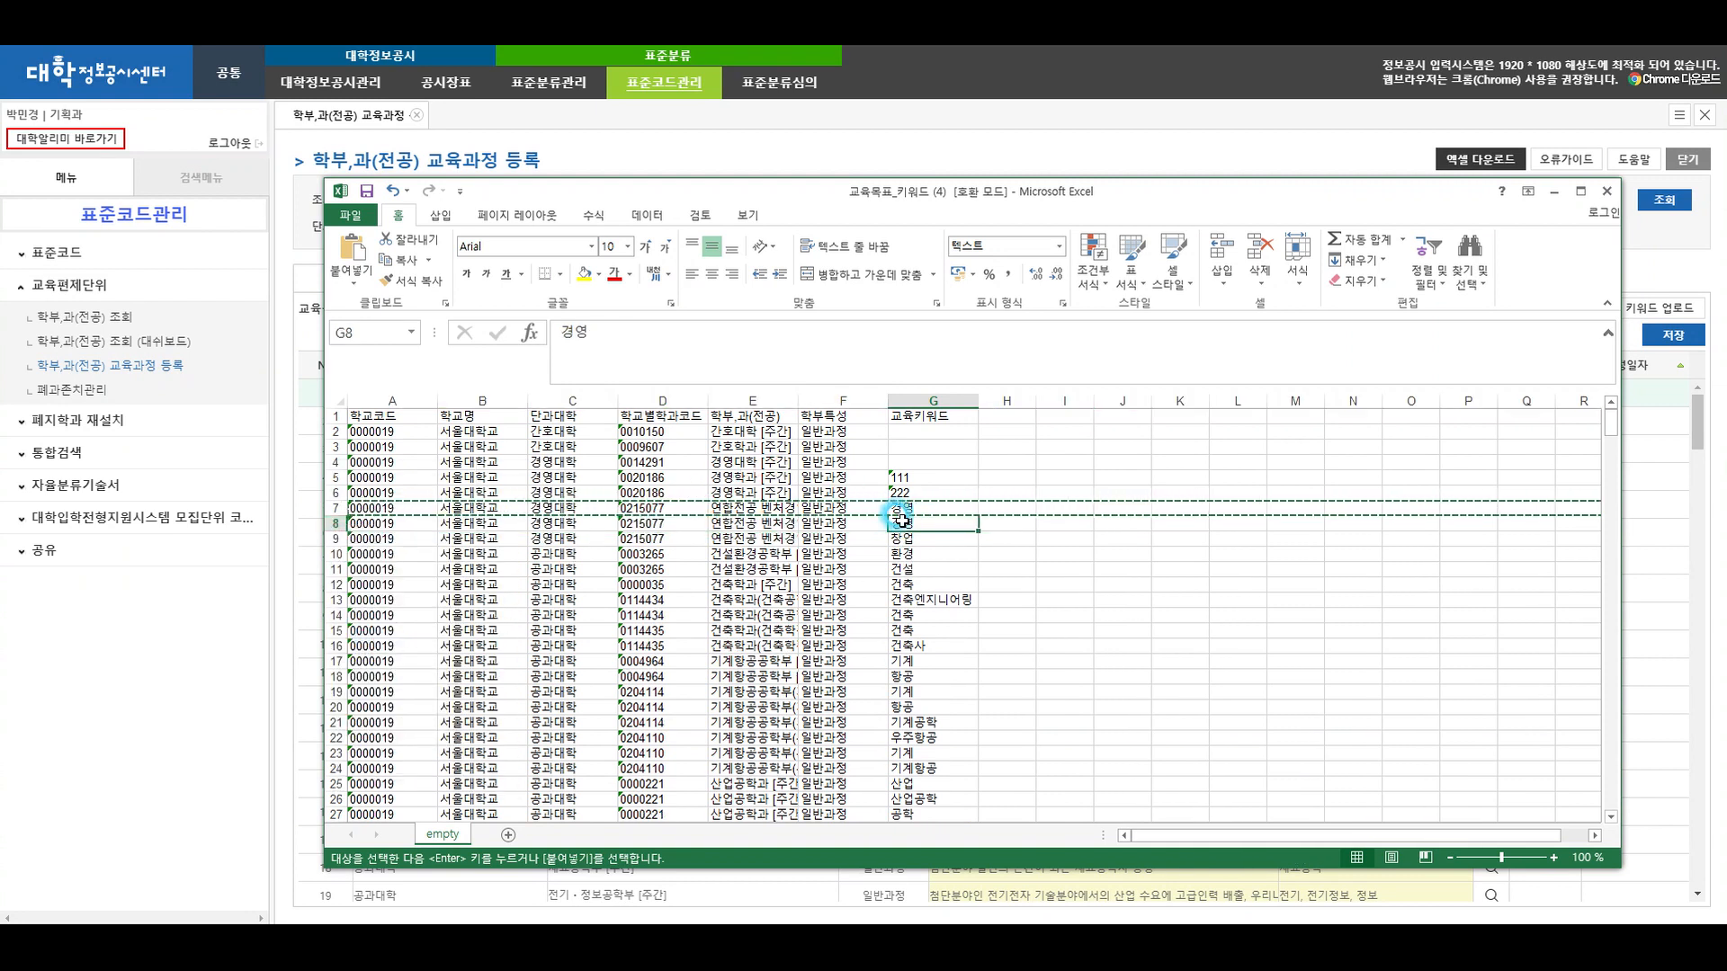
pyautogui.write('3333')
pyautogui.click(908, 537)
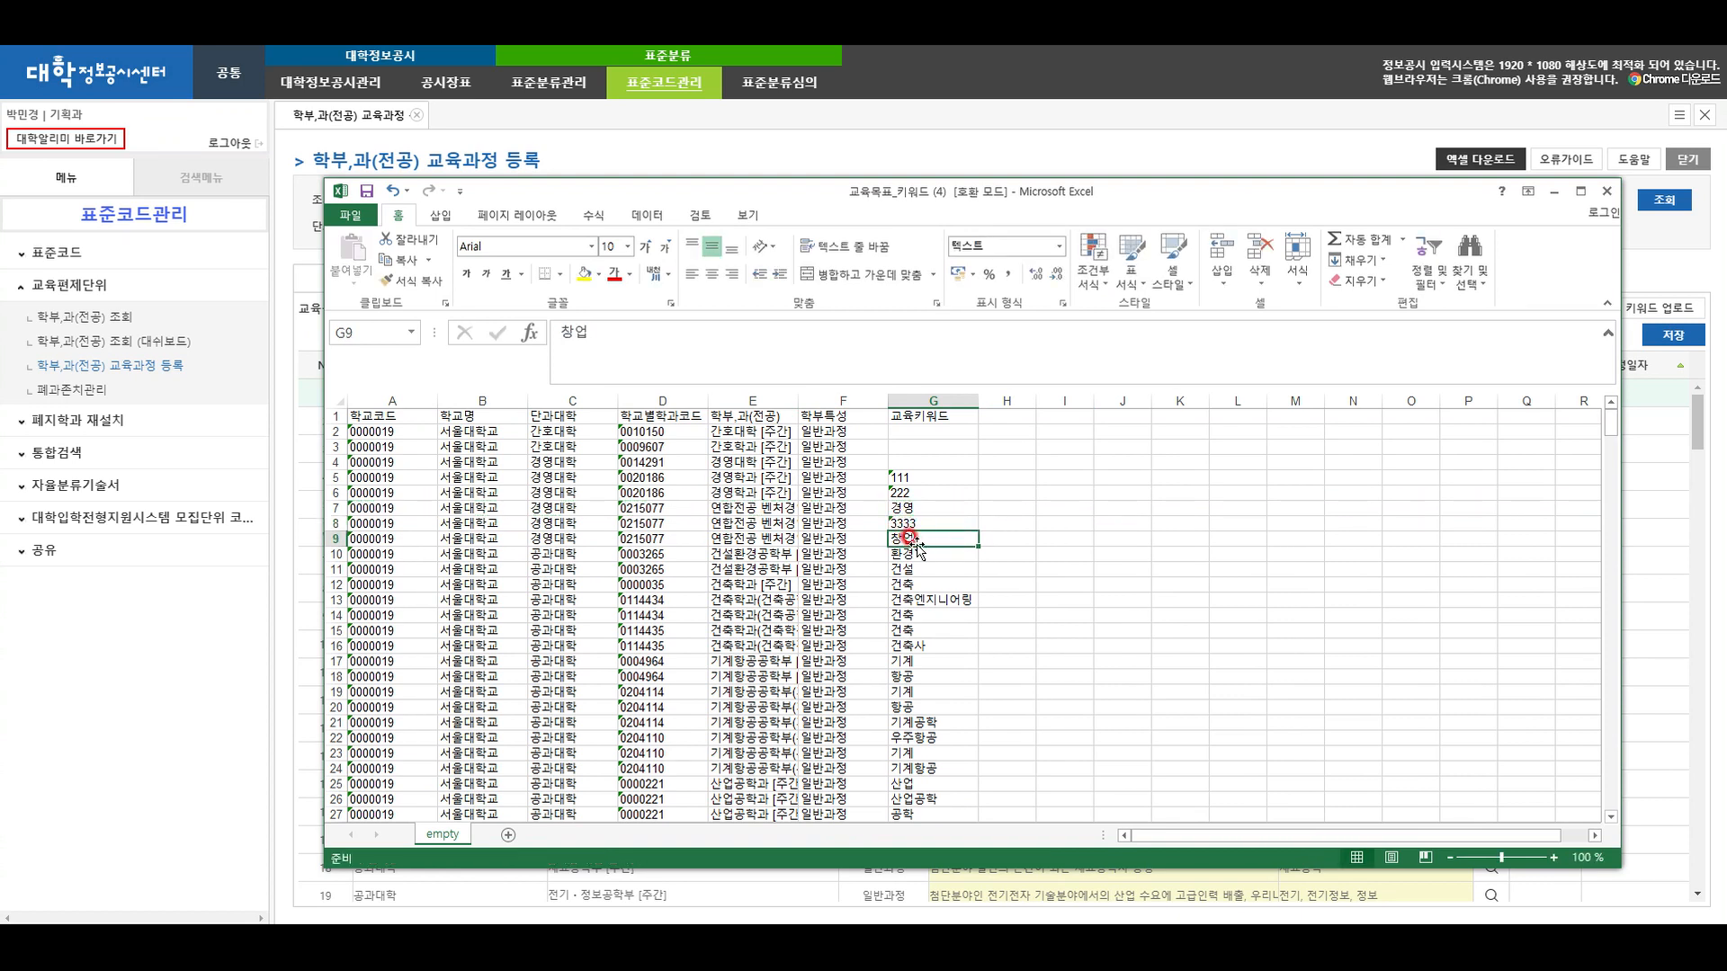
pyautogui.click(1600, 195)
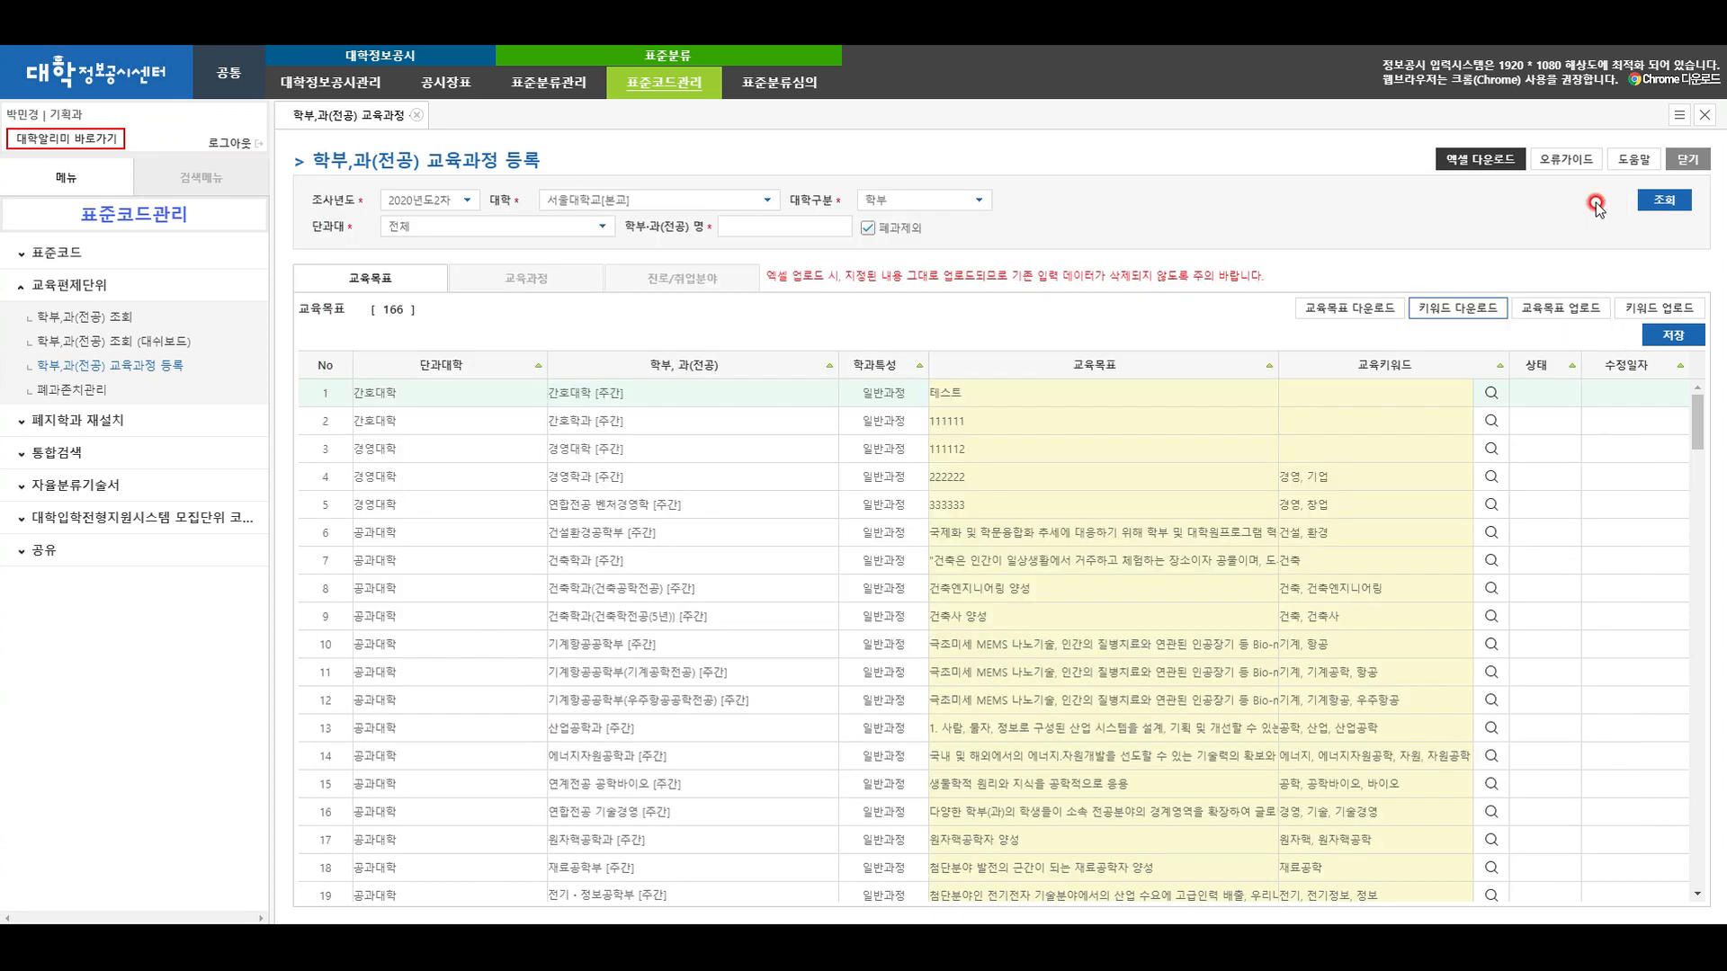
# Upload the edited 교육목표_키워드 (4) file as the keyword data, agreeing to delete the existing data first
pyautogui.click(1635, 309)
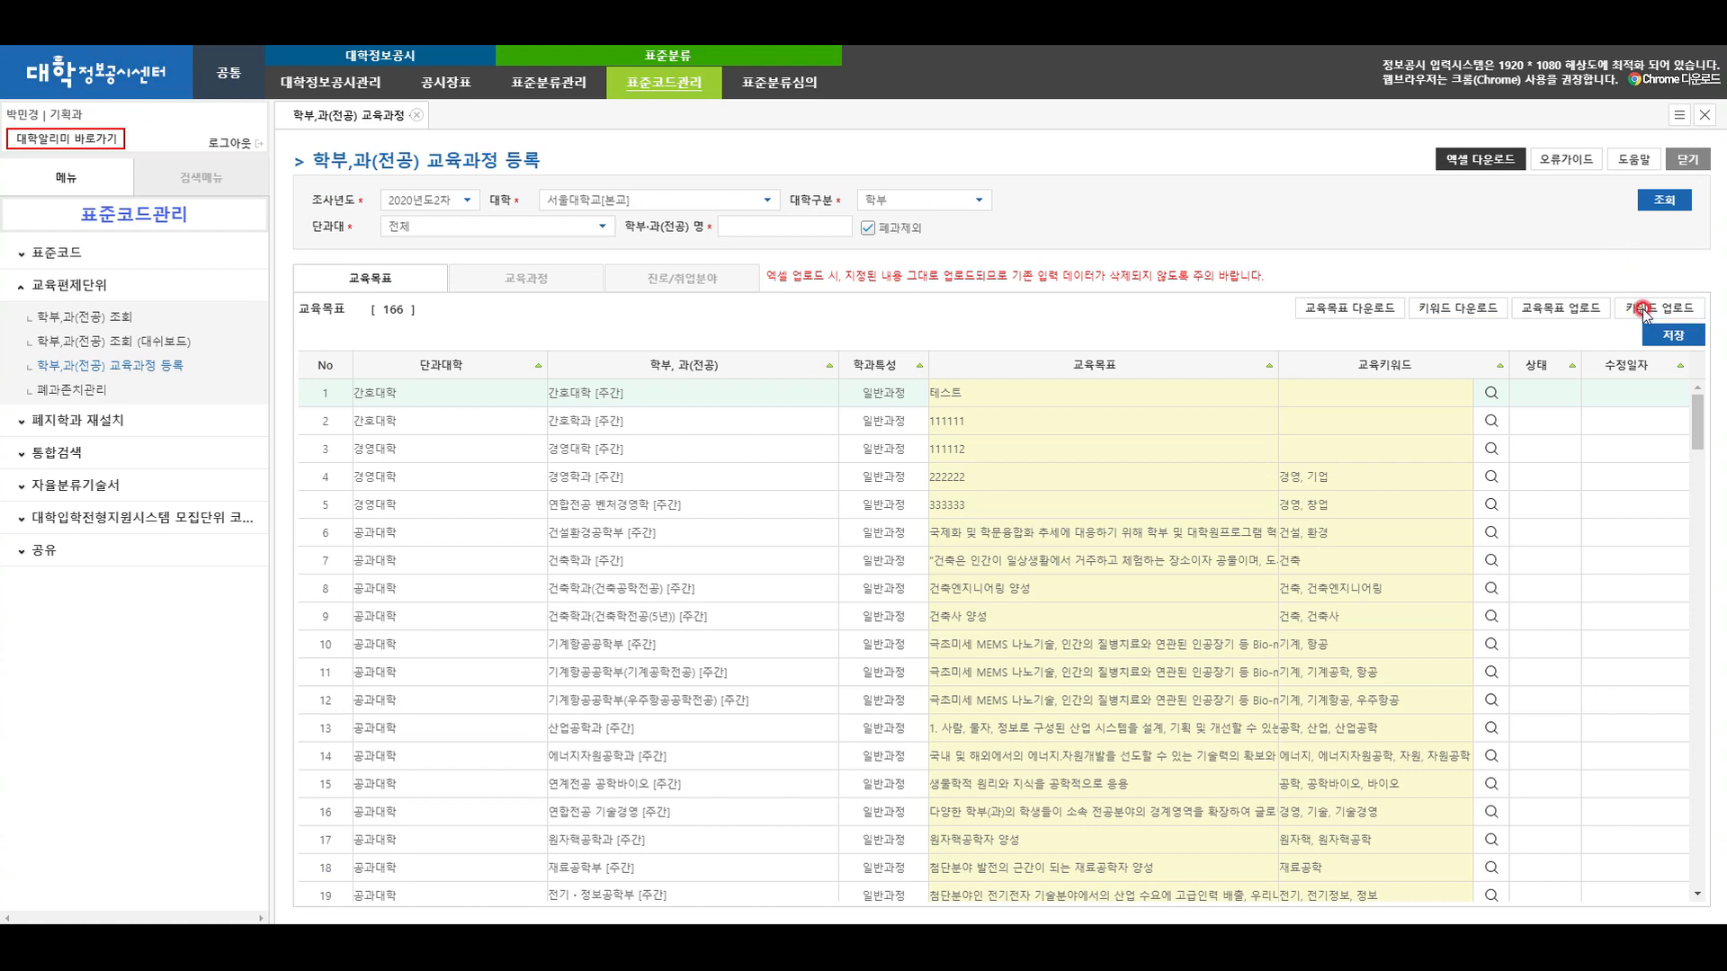
pyautogui.click(265, 113)
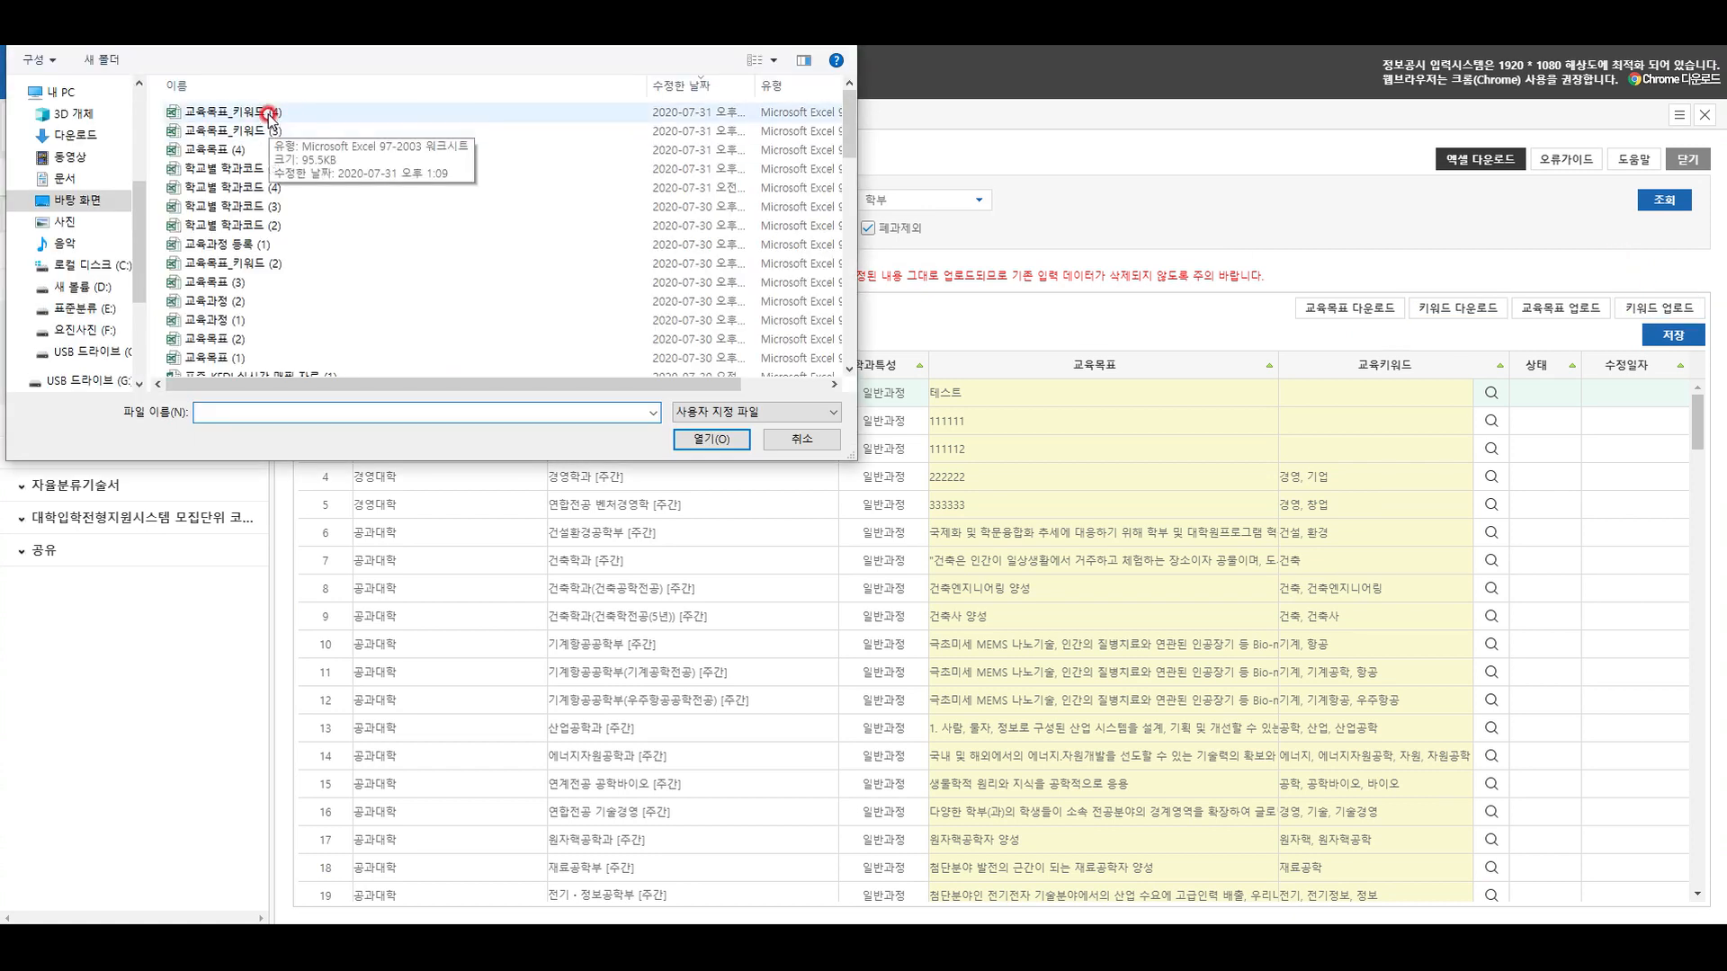
pyautogui.click(711, 439)
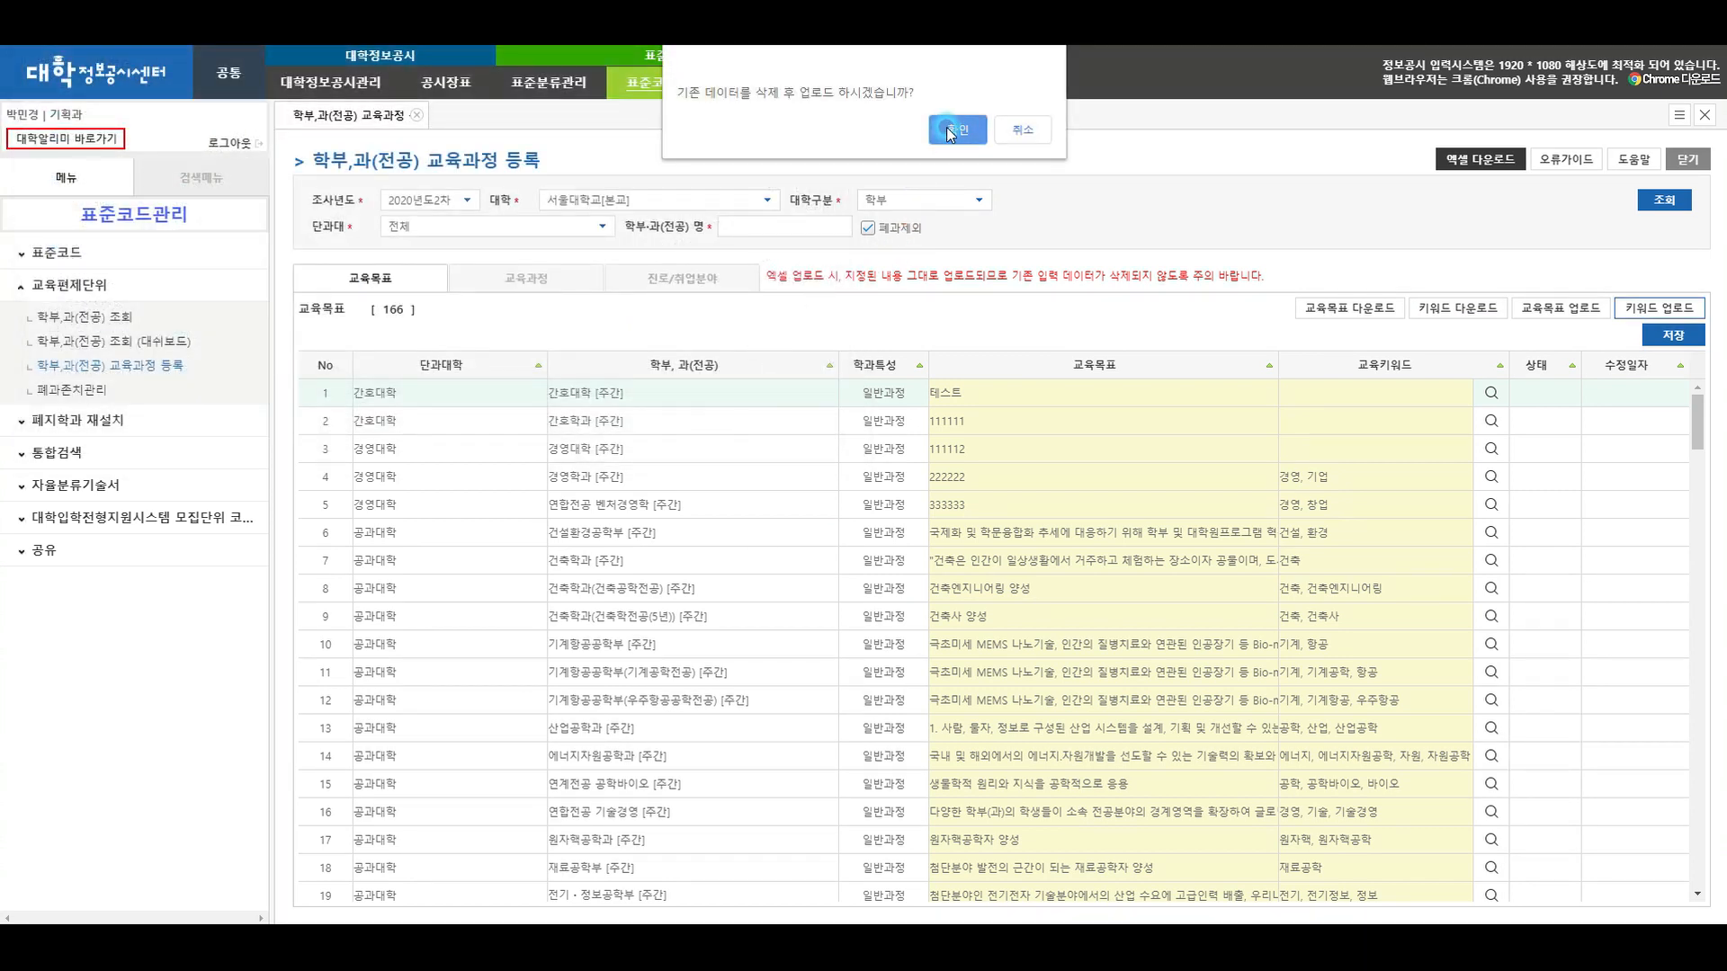
pyautogui.click(835, 205)
pyautogui.click(958, 131)
pyautogui.click(952, 129)
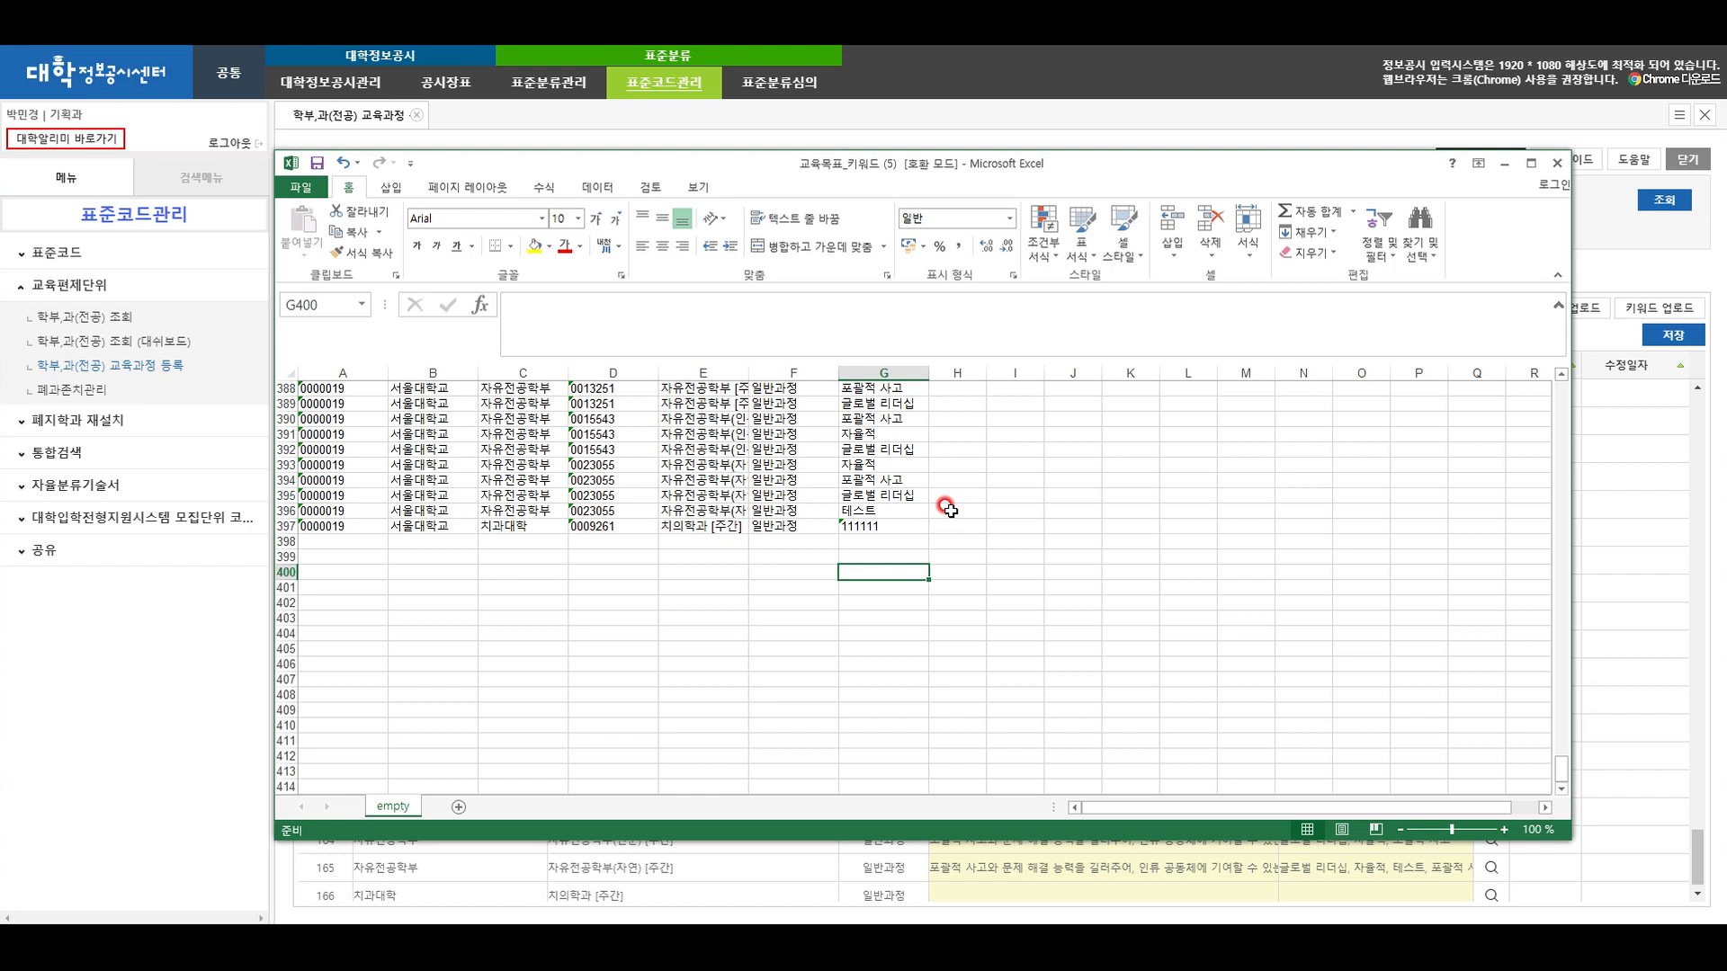
# Set the keyword of 치의학과 [주간] in cell G397 of 교육목표_키워드 (5) to 111111 and close the workbook
pyautogui.click(878, 526)
pyautogui.write('11111')
pyautogui.click(879, 586)
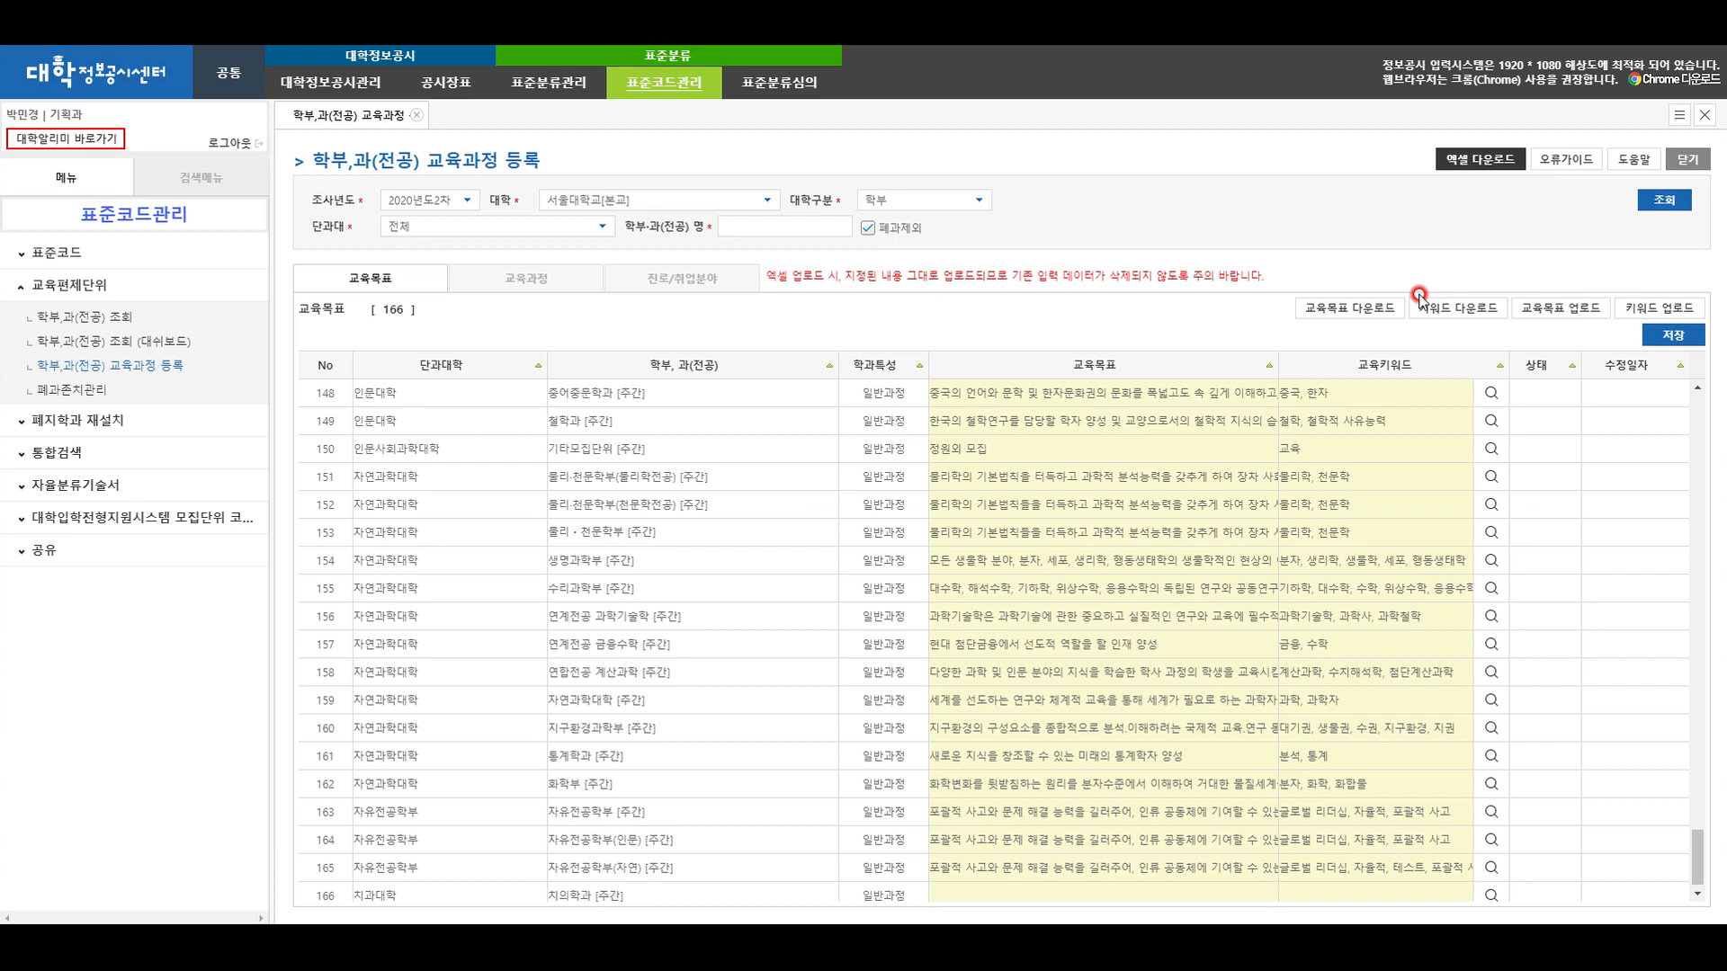
# Try to upload the 교육목표_키워드 (5) file as the keyword data, replacing the existing data
pyautogui.click(1659, 307)
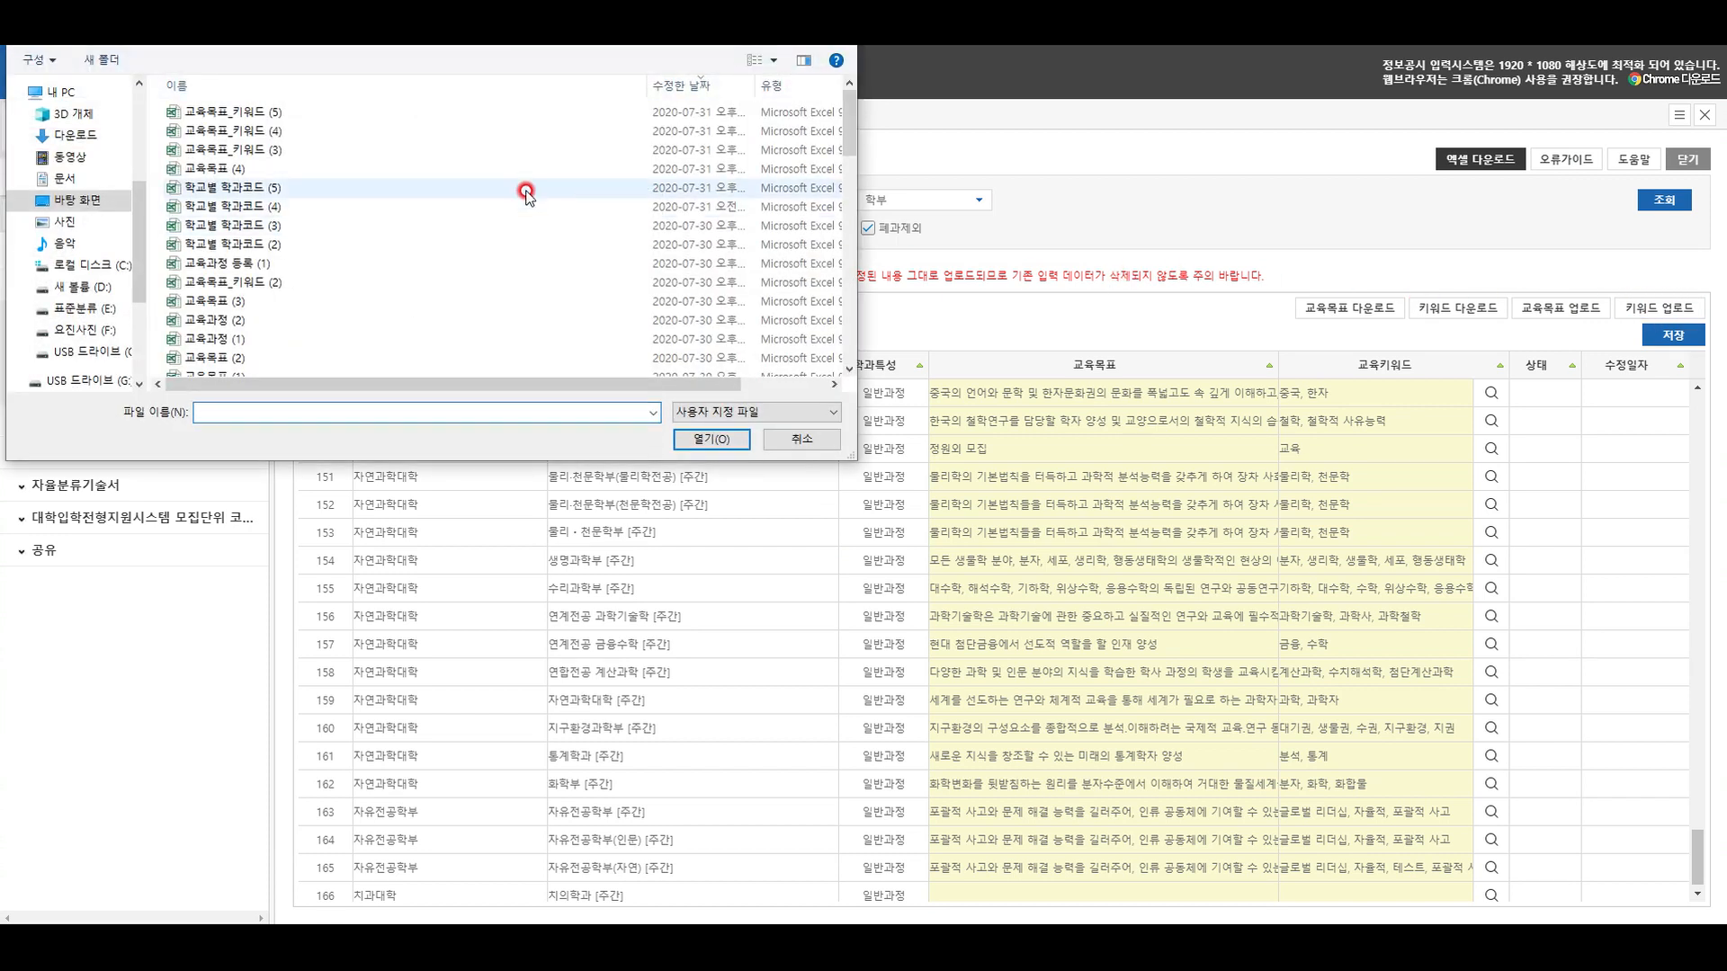
pyautogui.click(432, 112)
pyautogui.click(709, 441)
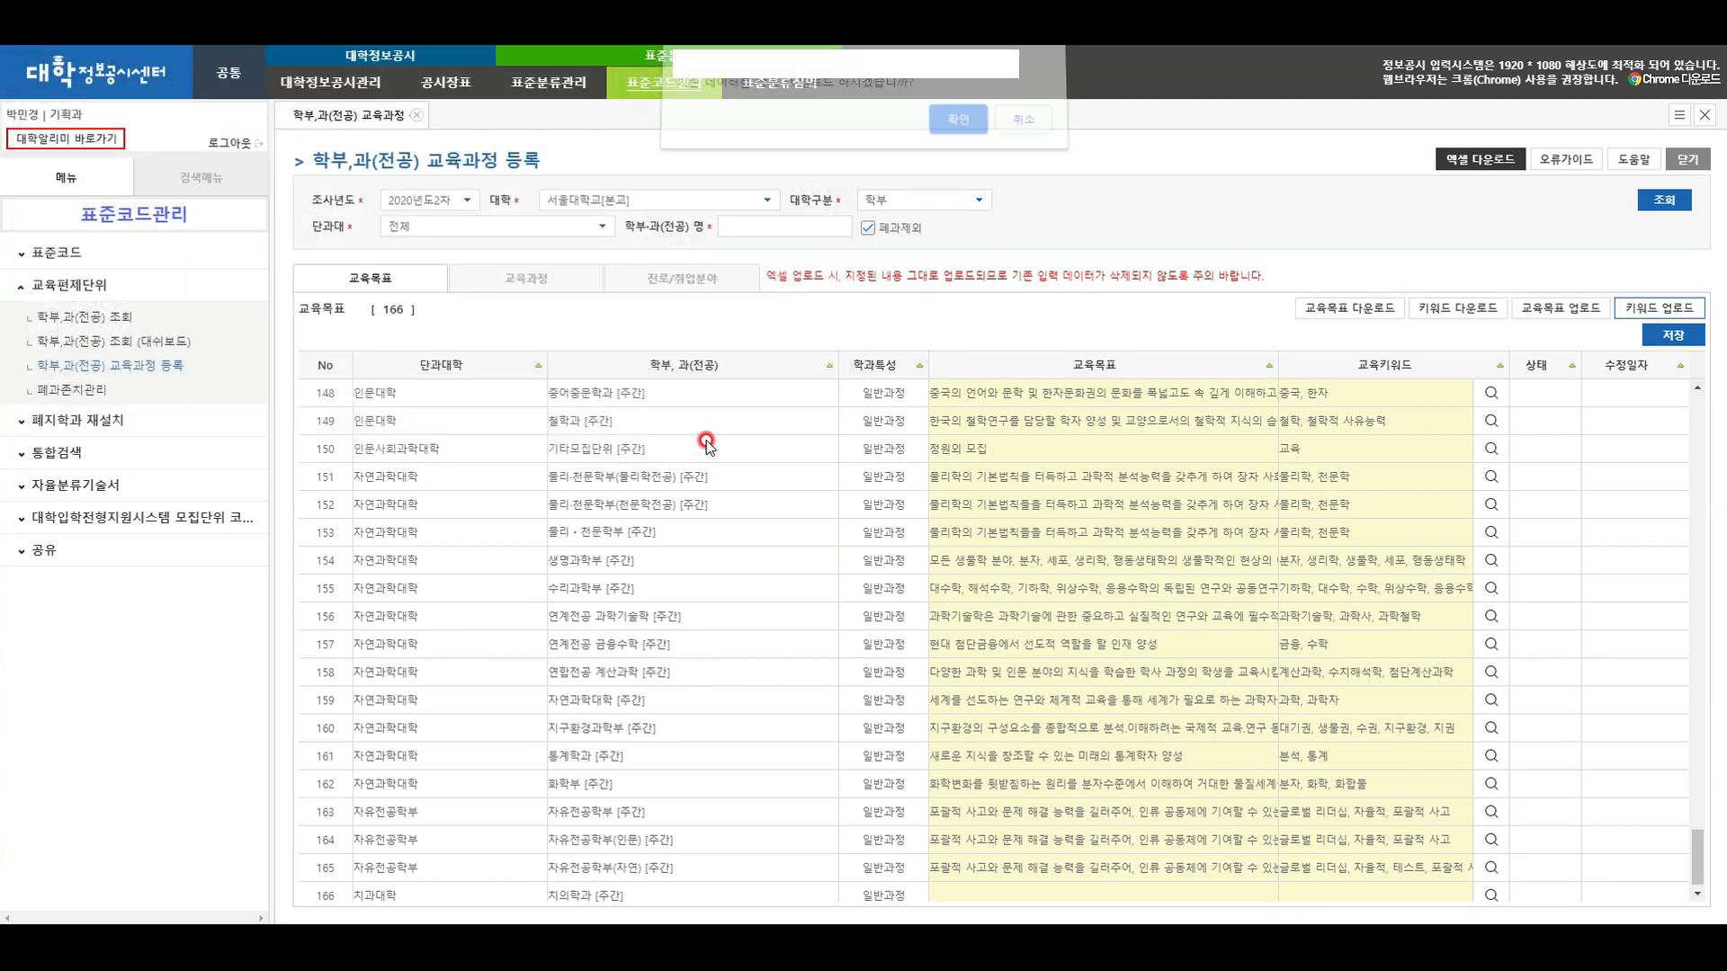
pyautogui.click(961, 132)
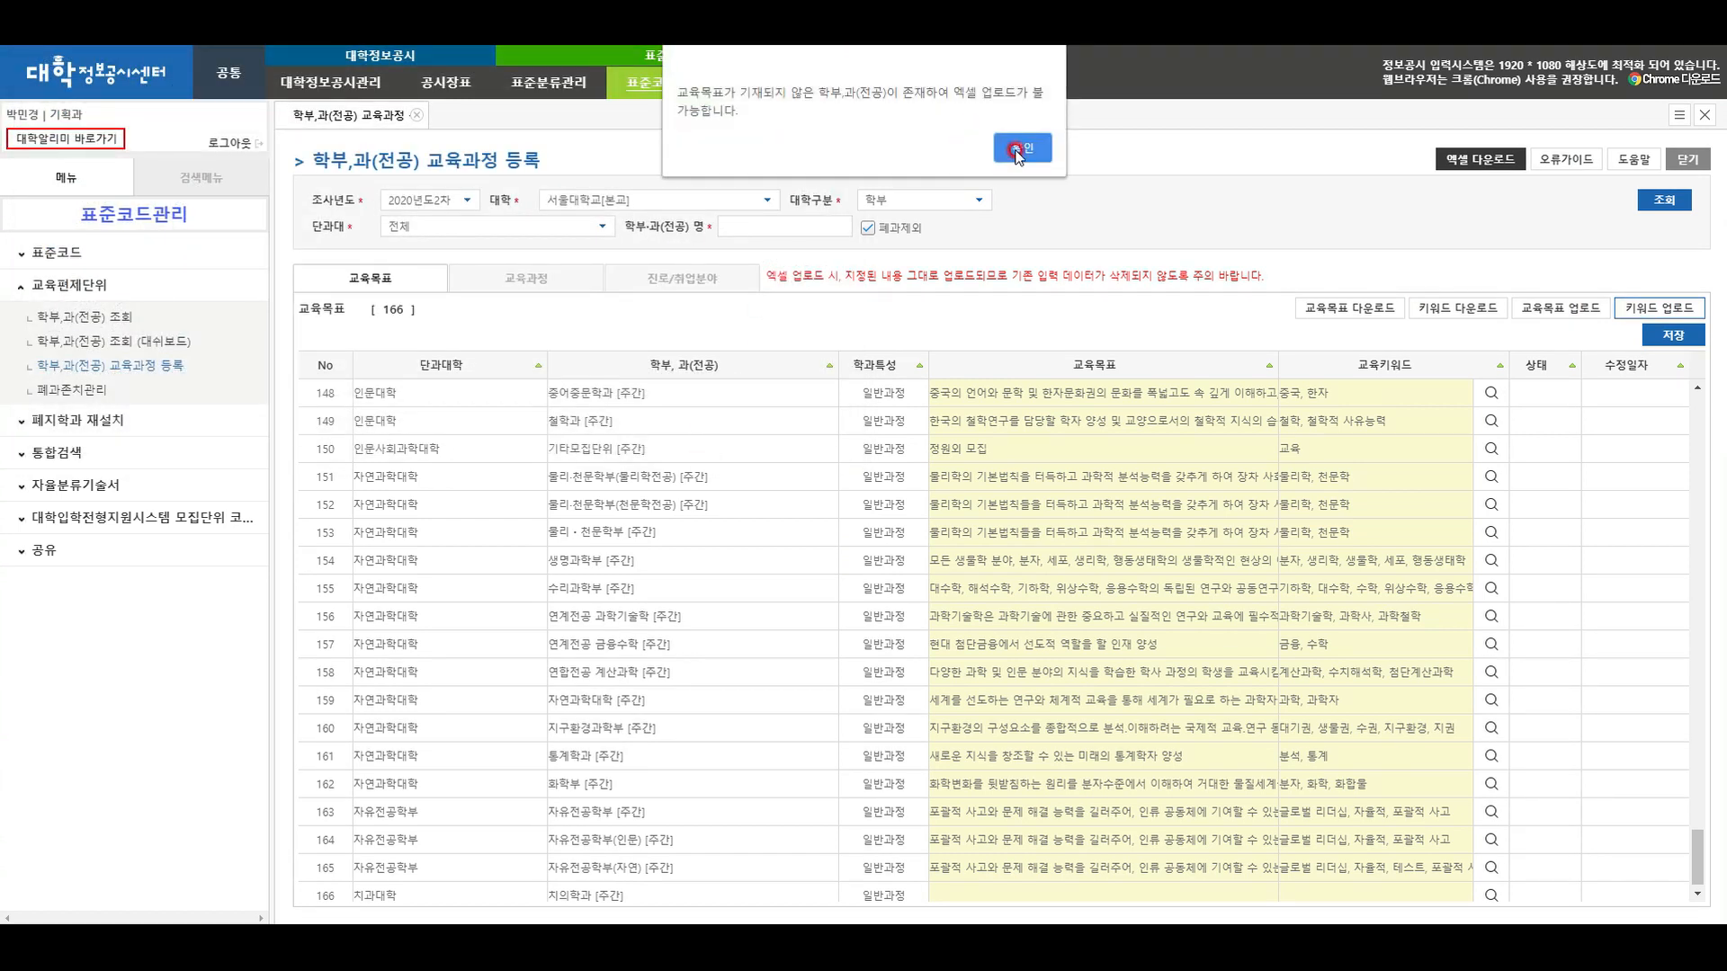
pyautogui.click(1020, 151)
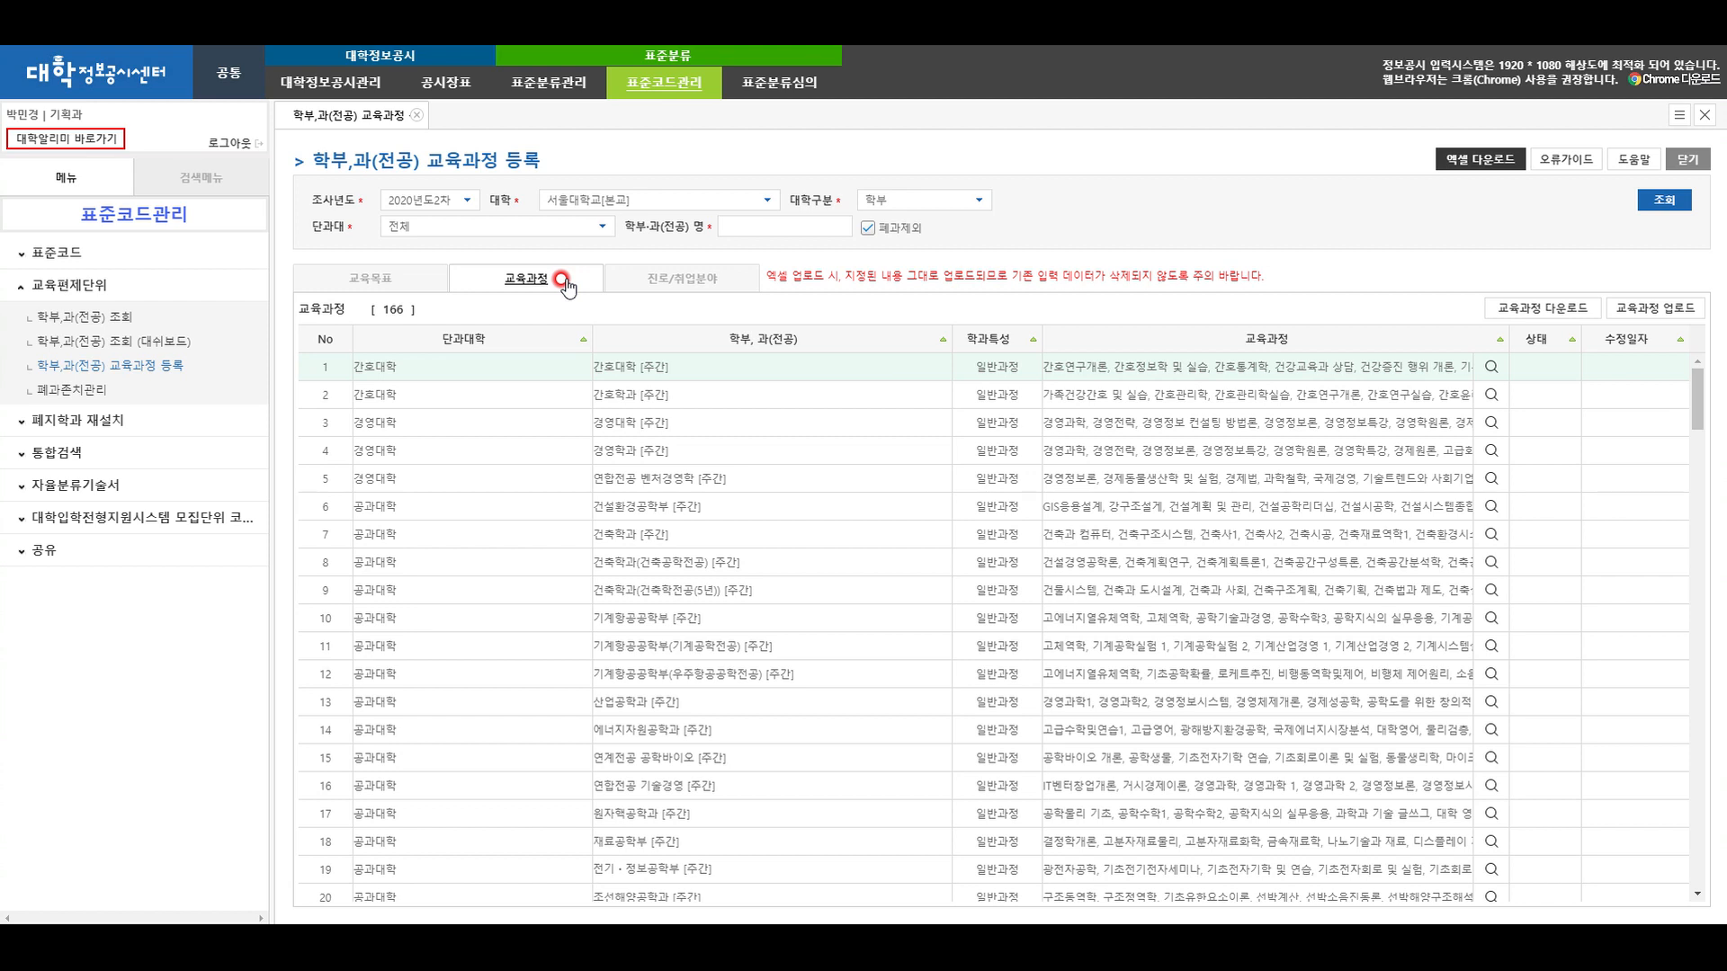
# Open the 교육과정 registration for 간호대학 [주간] and add a new course named "테스트"
pyautogui.click(1487, 368)
pyautogui.click(1488, 368)
pyautogui.click(957, 393)
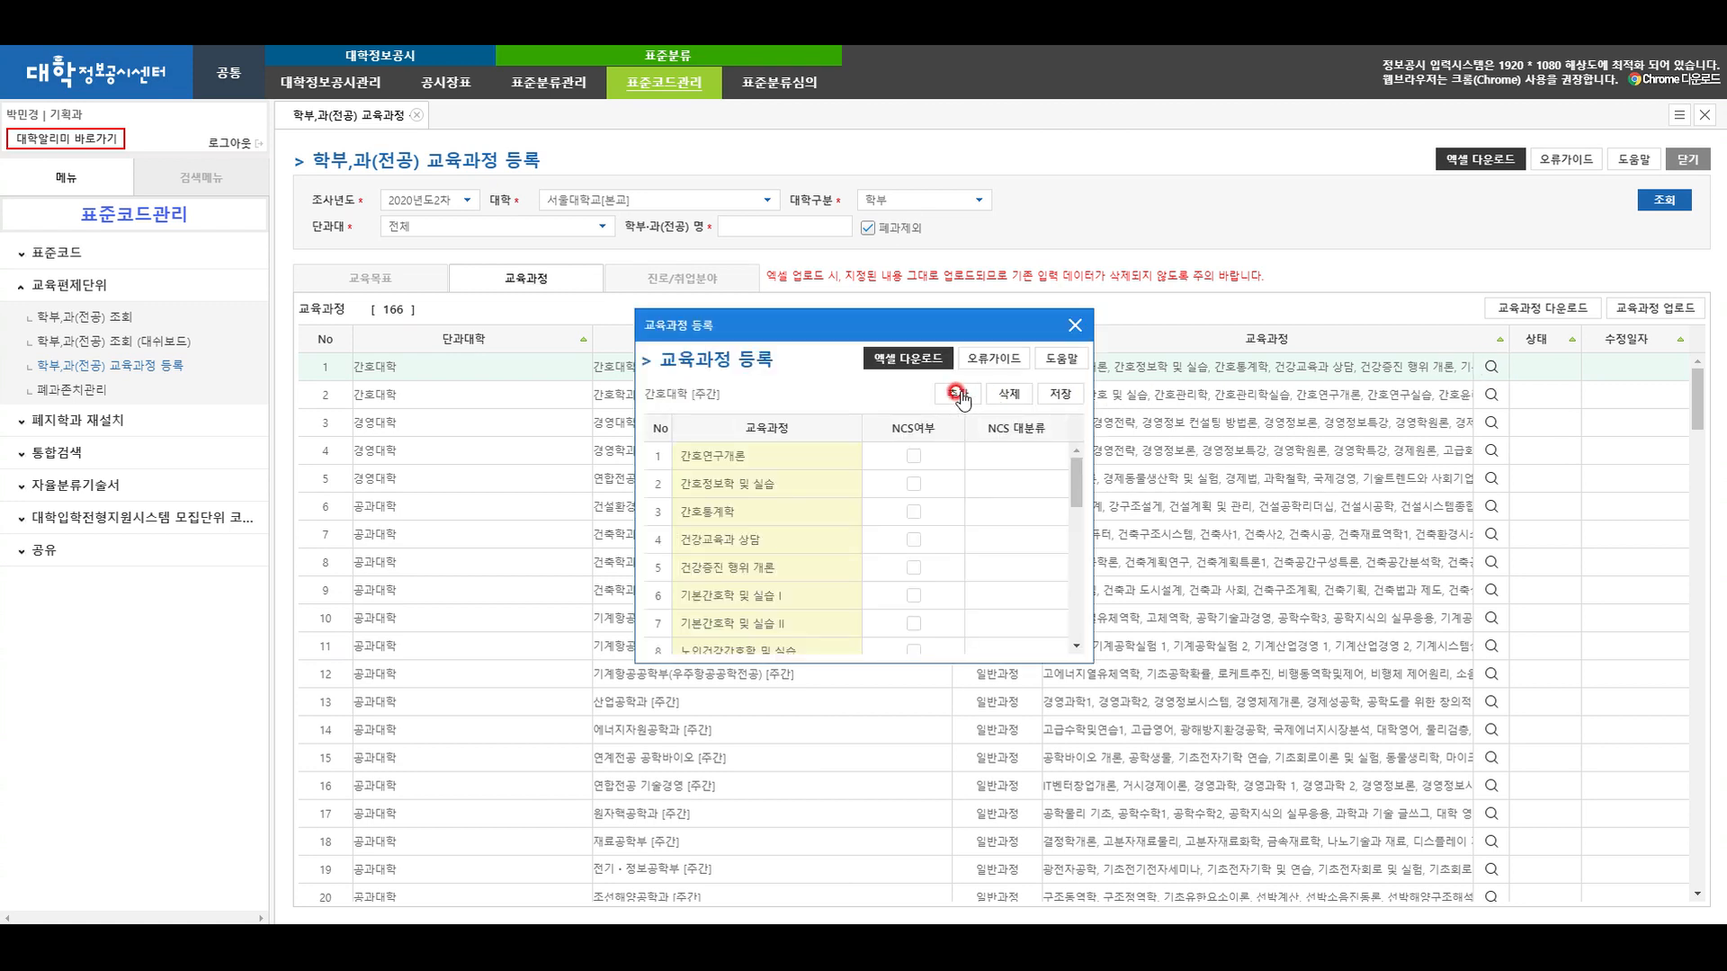
pyautogui.click(957, 393)
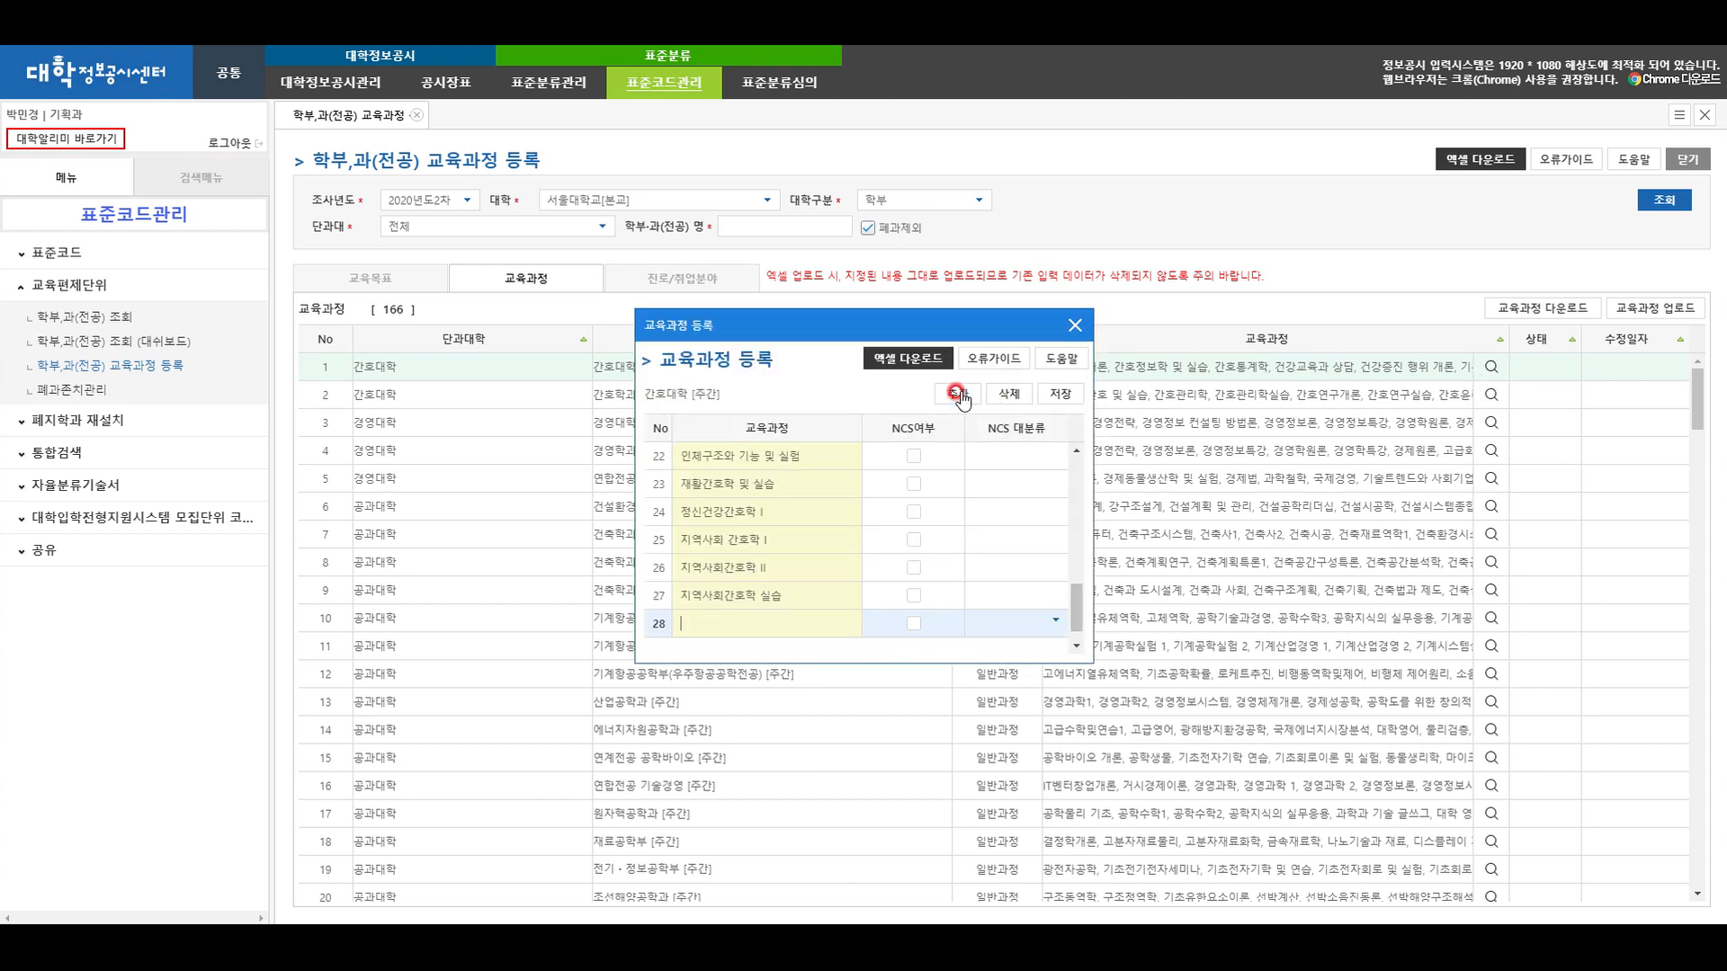
pyautogui.write('테스트')
# Mark the 테스트 course as NCS with the NCS 대분류 경영·회계·사무, save it and close the registration window
pyautogui.click(912, 624)
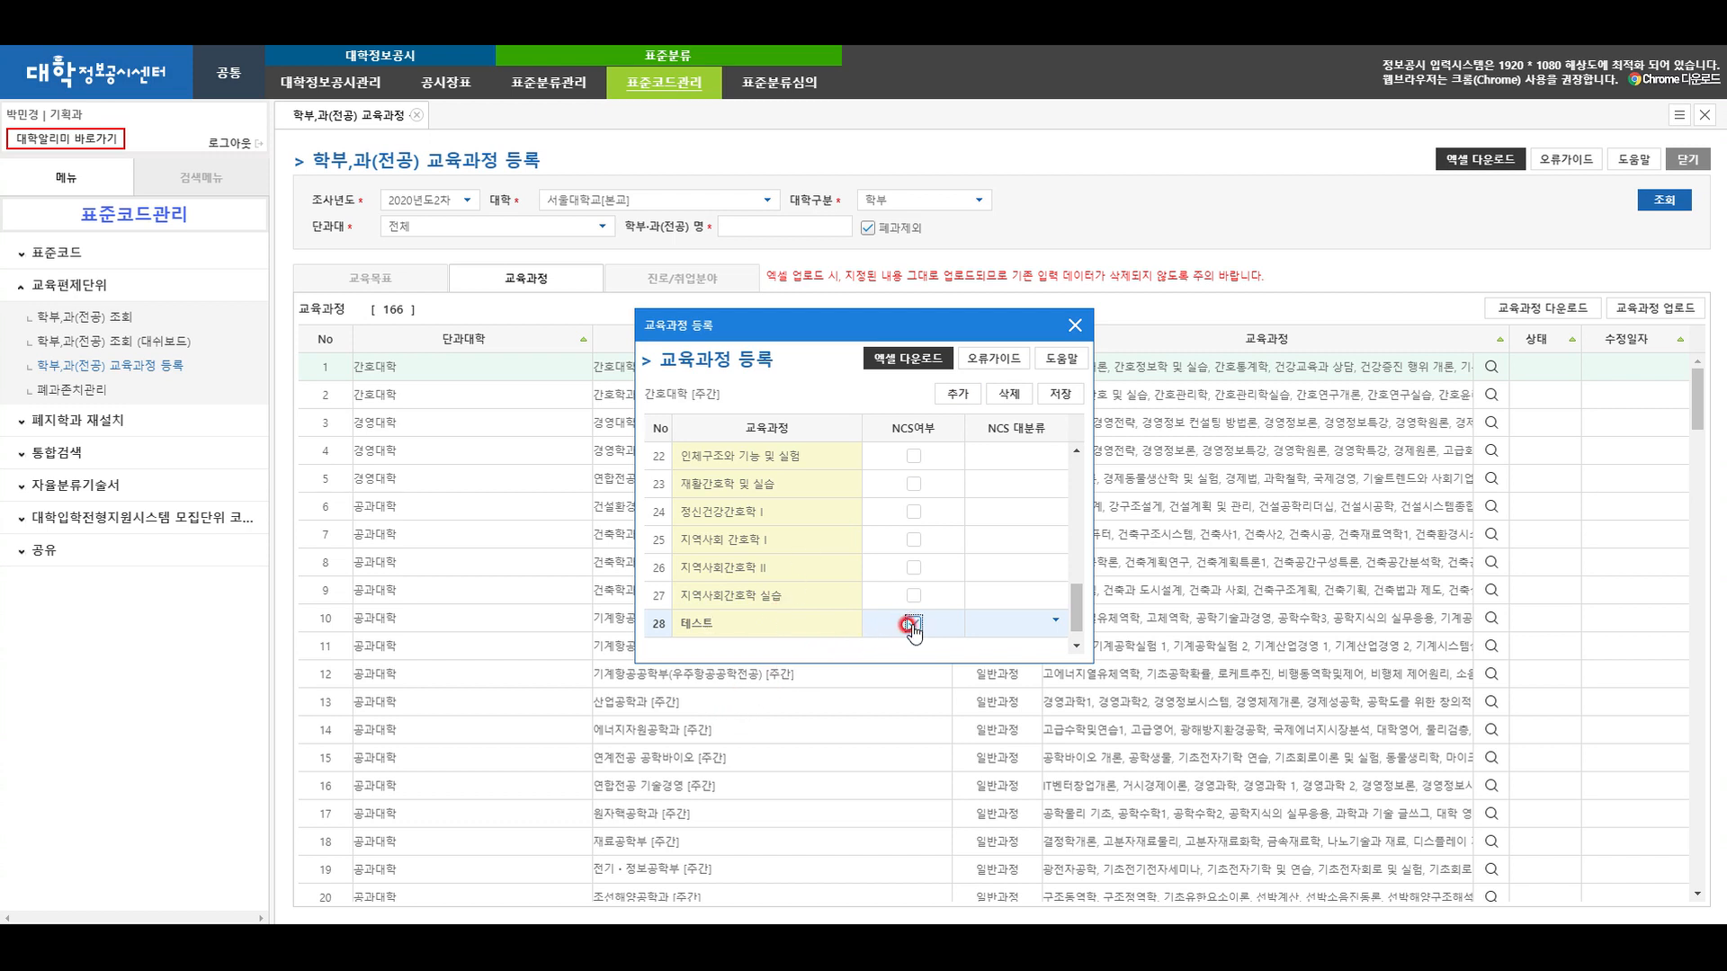
pyautogui.click(1053, 623)
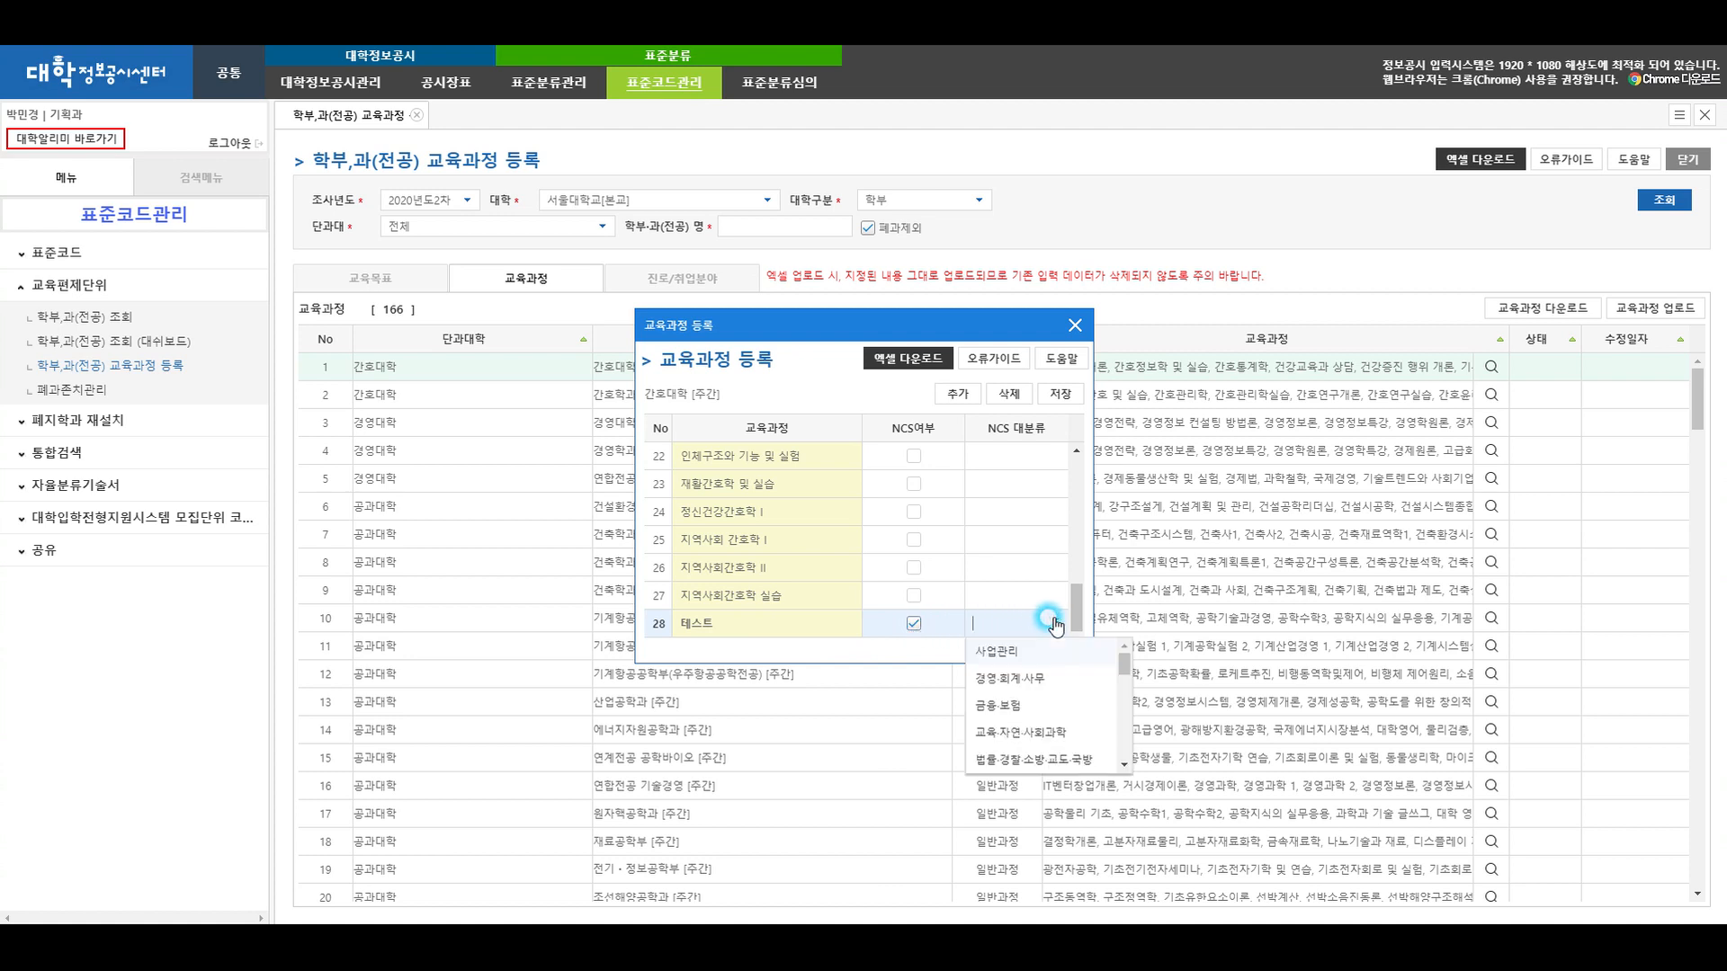
pyautogui.click(1032, 680)
pyautogui.click(1054, 398)
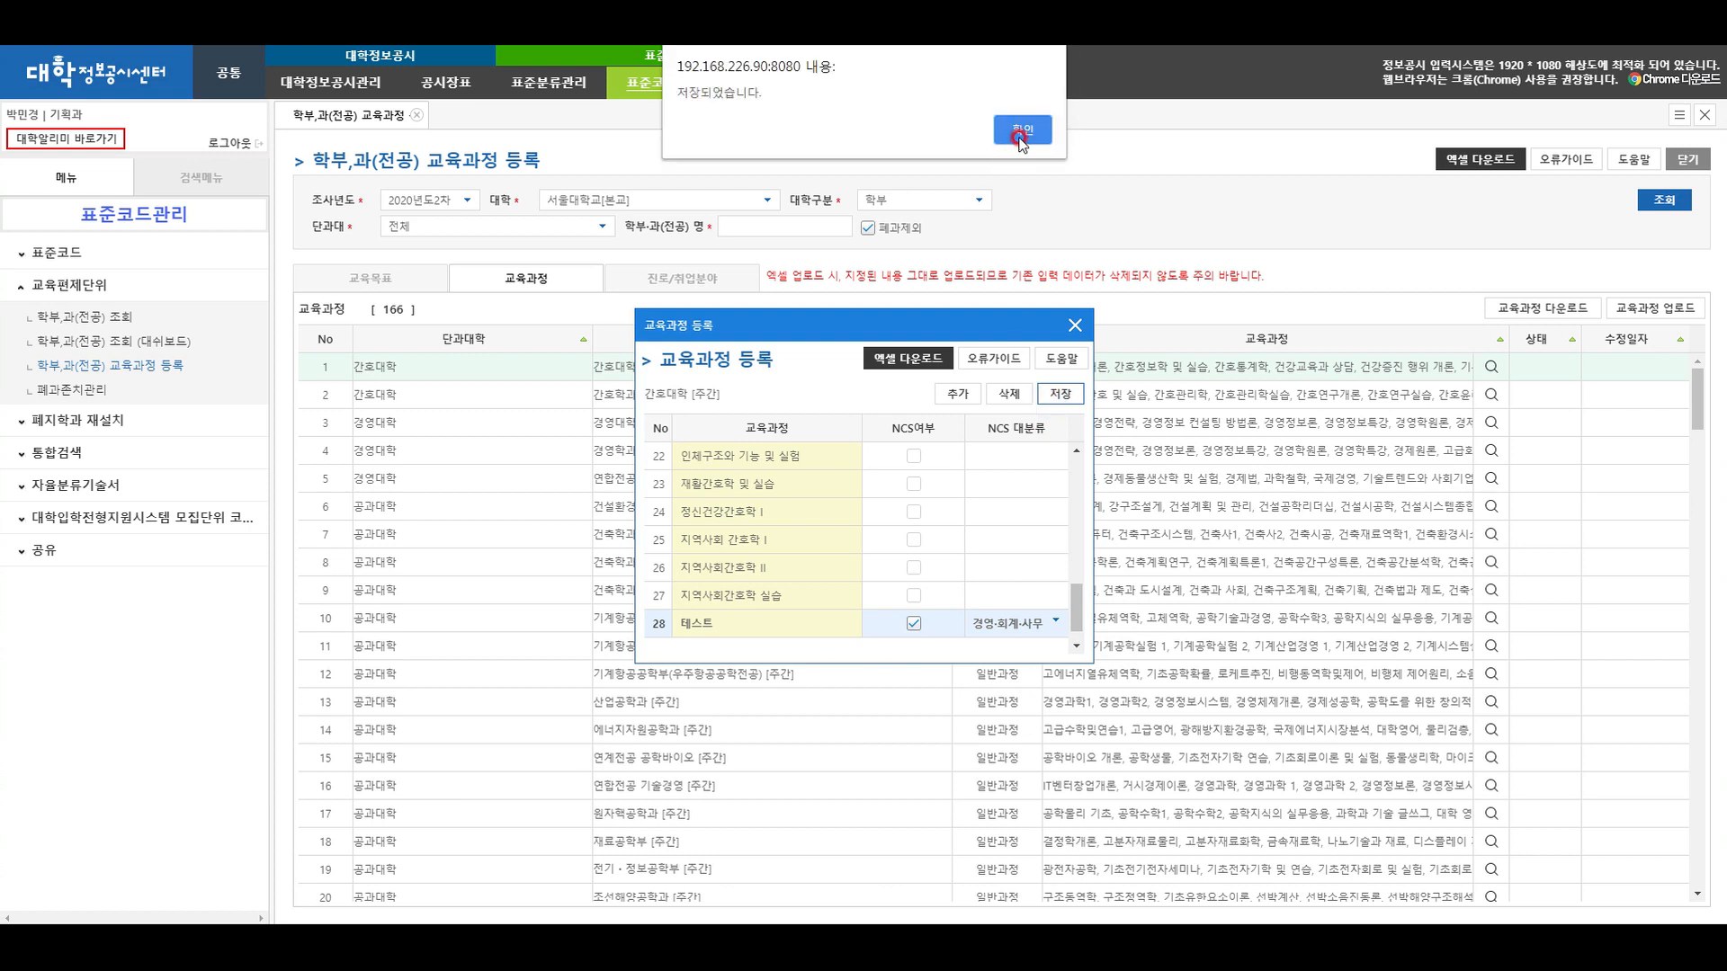
pyautogui.click(1017, 142)
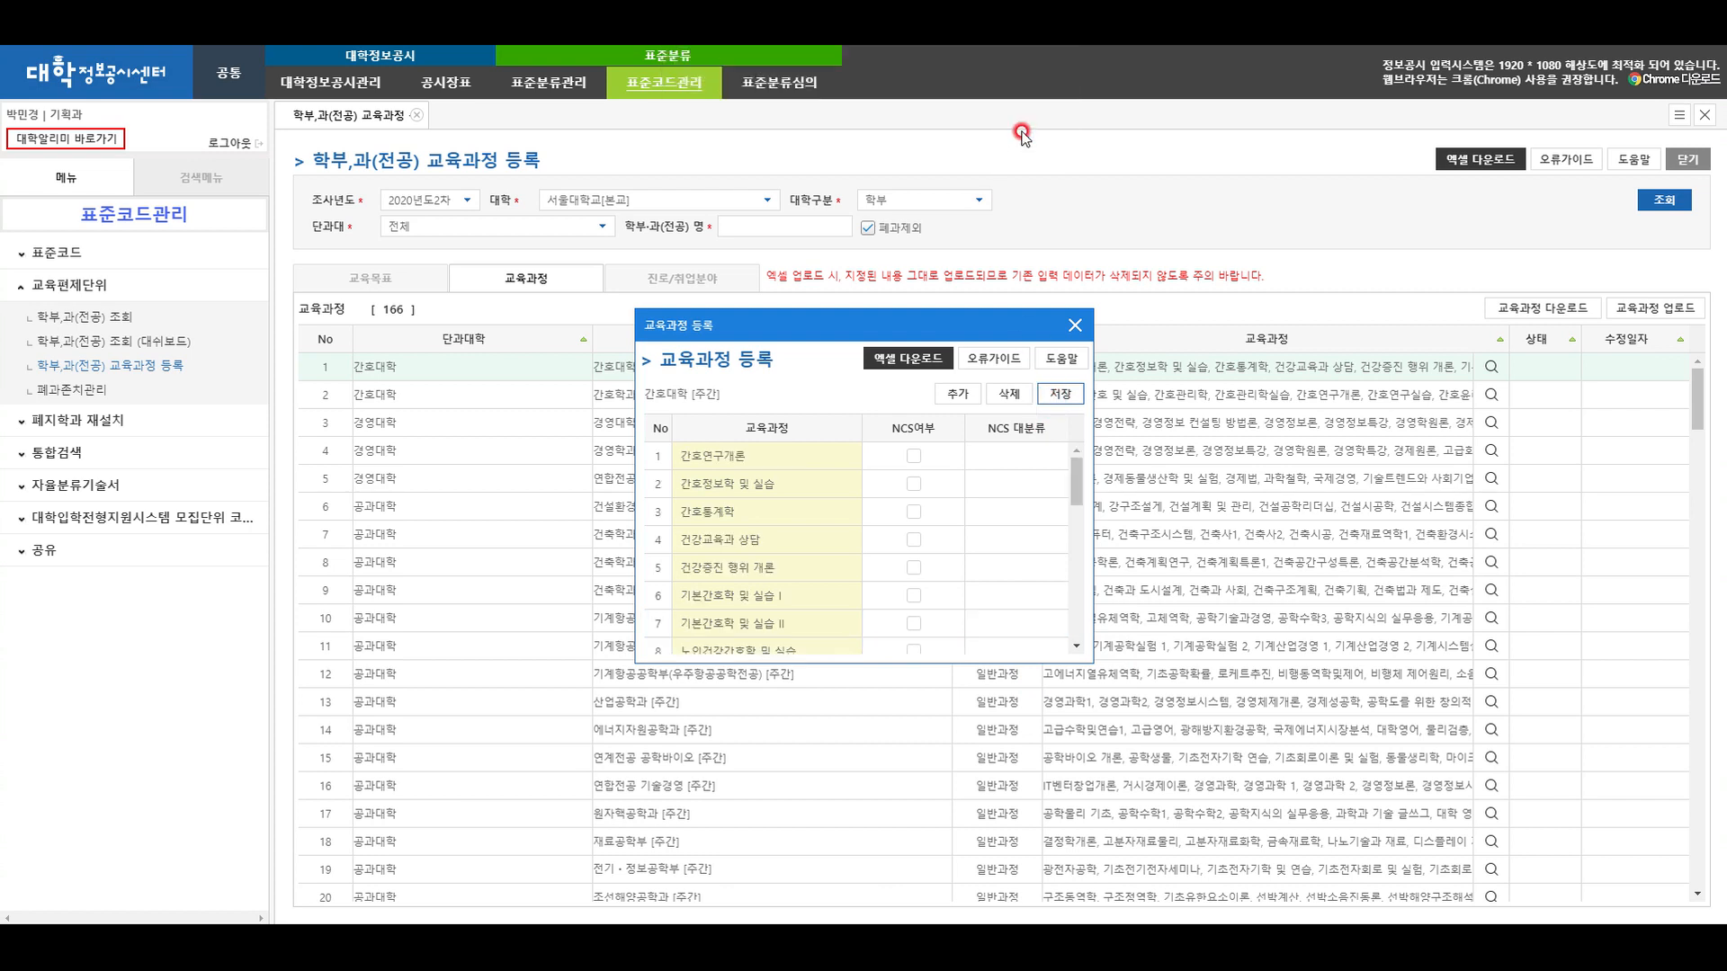
pyautogui.click(1075, 325)
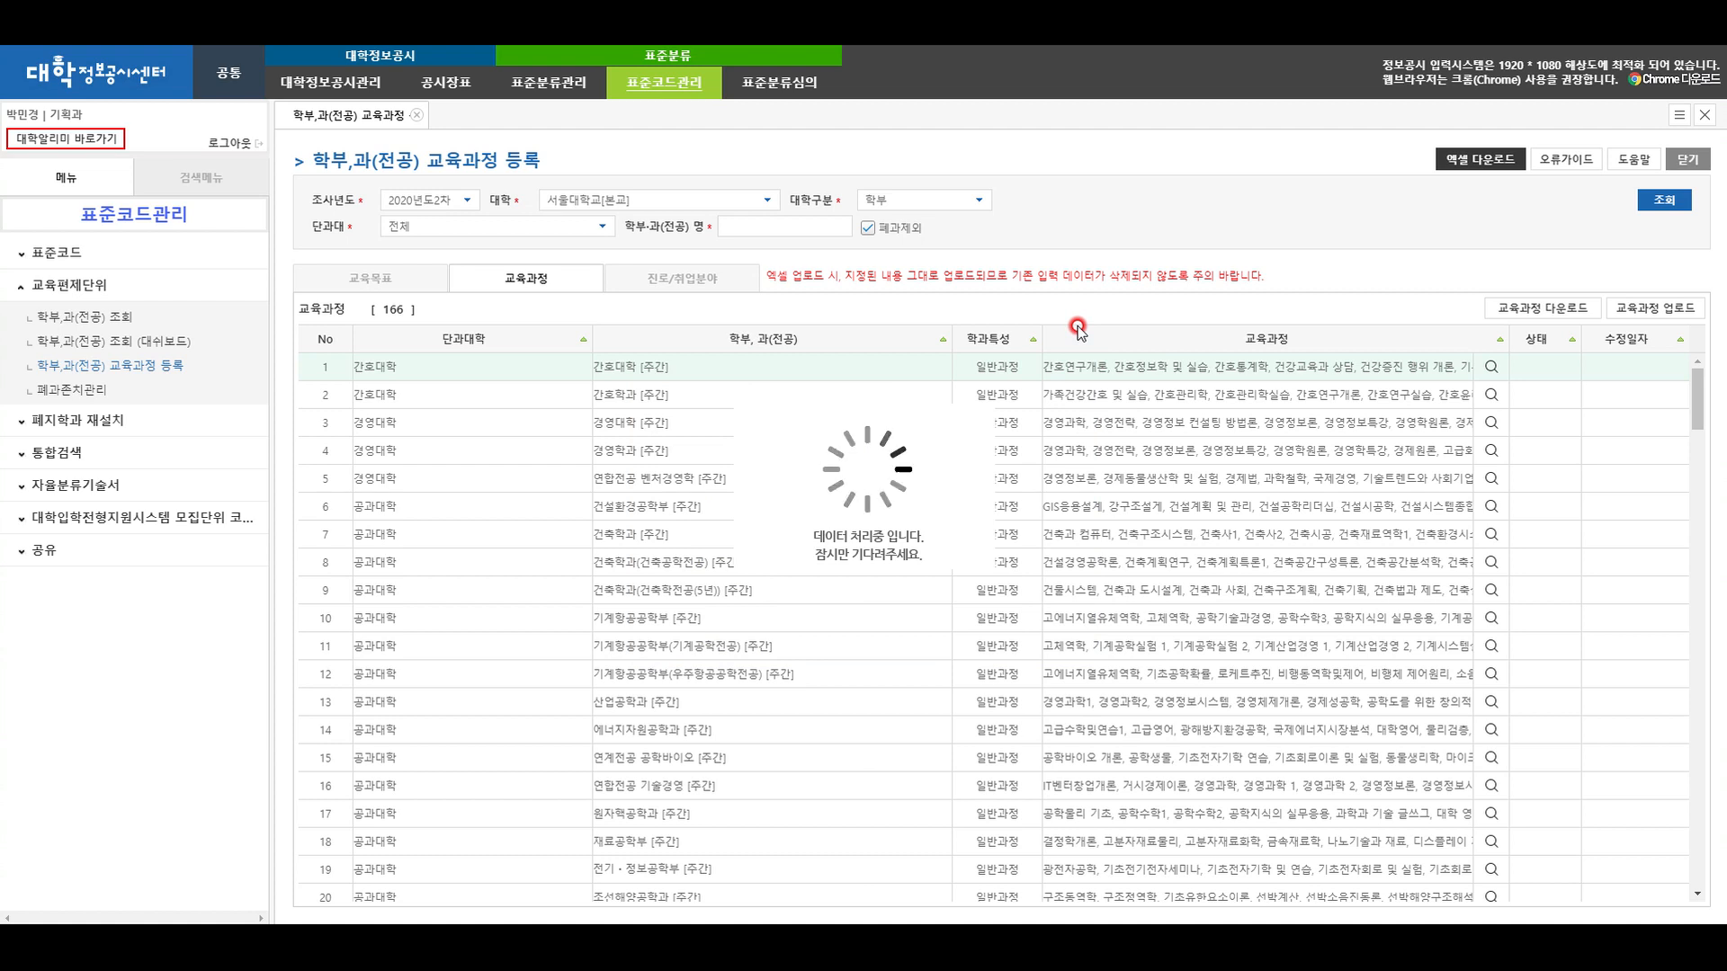
# Download and open the 교육과정 workbook and set the course name in cell G2 to 테스트
pyautogui.click(1557, 315)
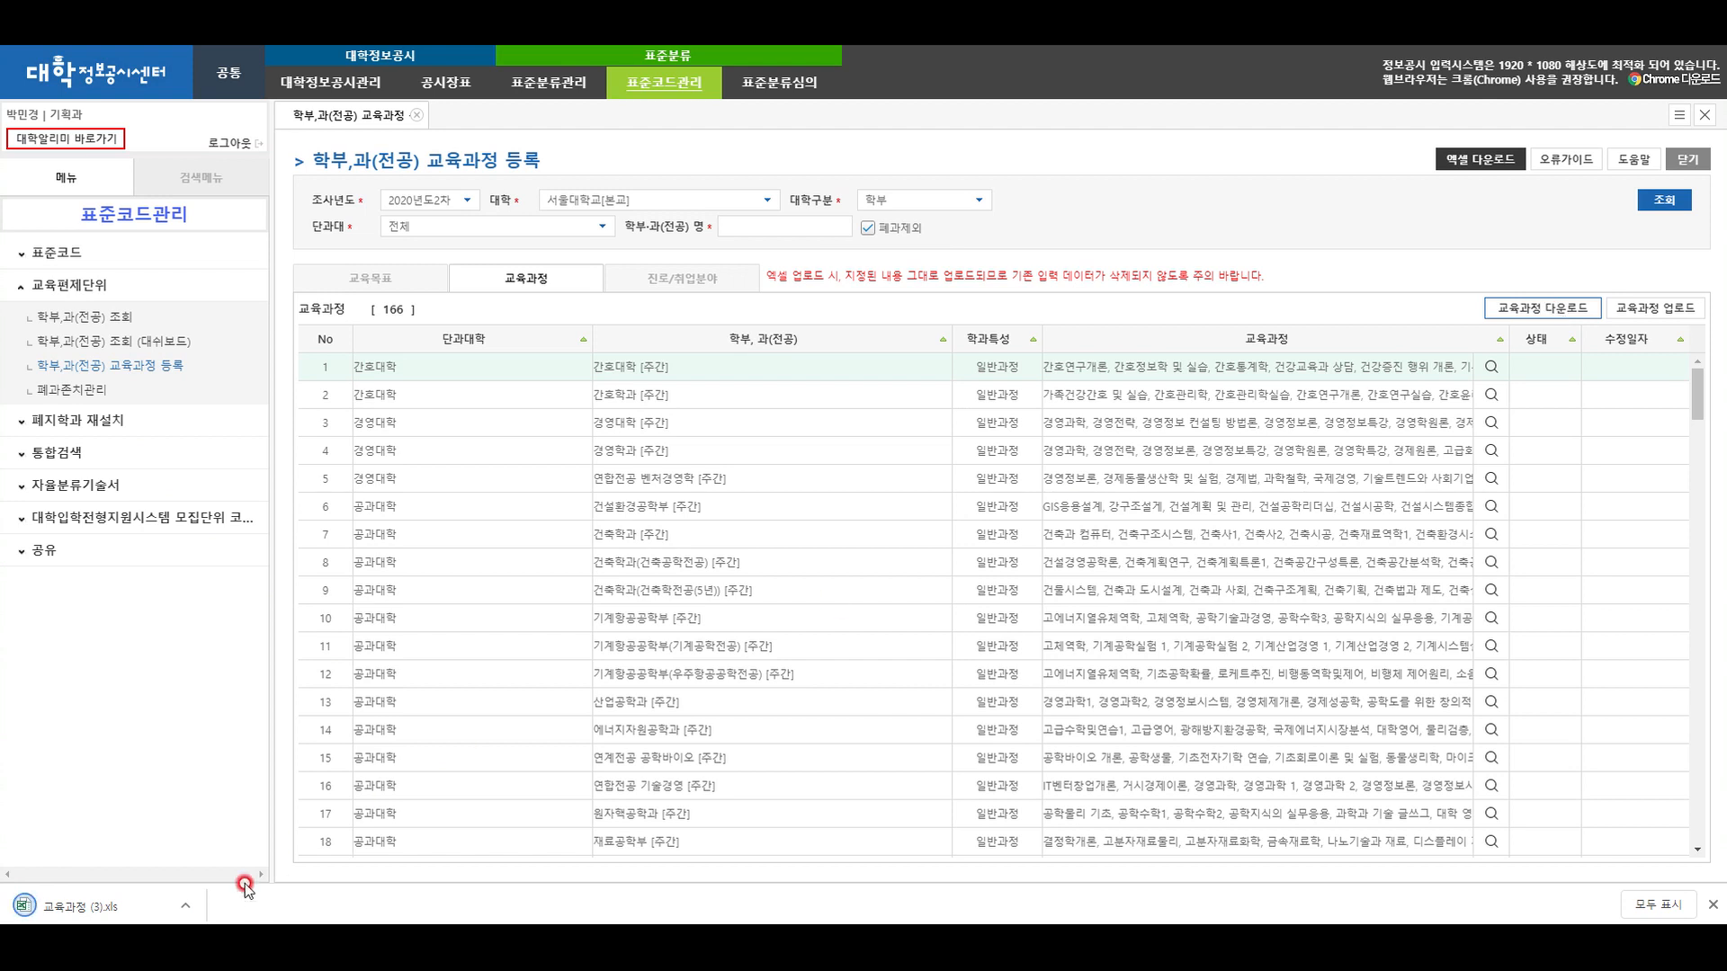
pyautogui.click(25, 906)
pyautogui.click(897, 426)
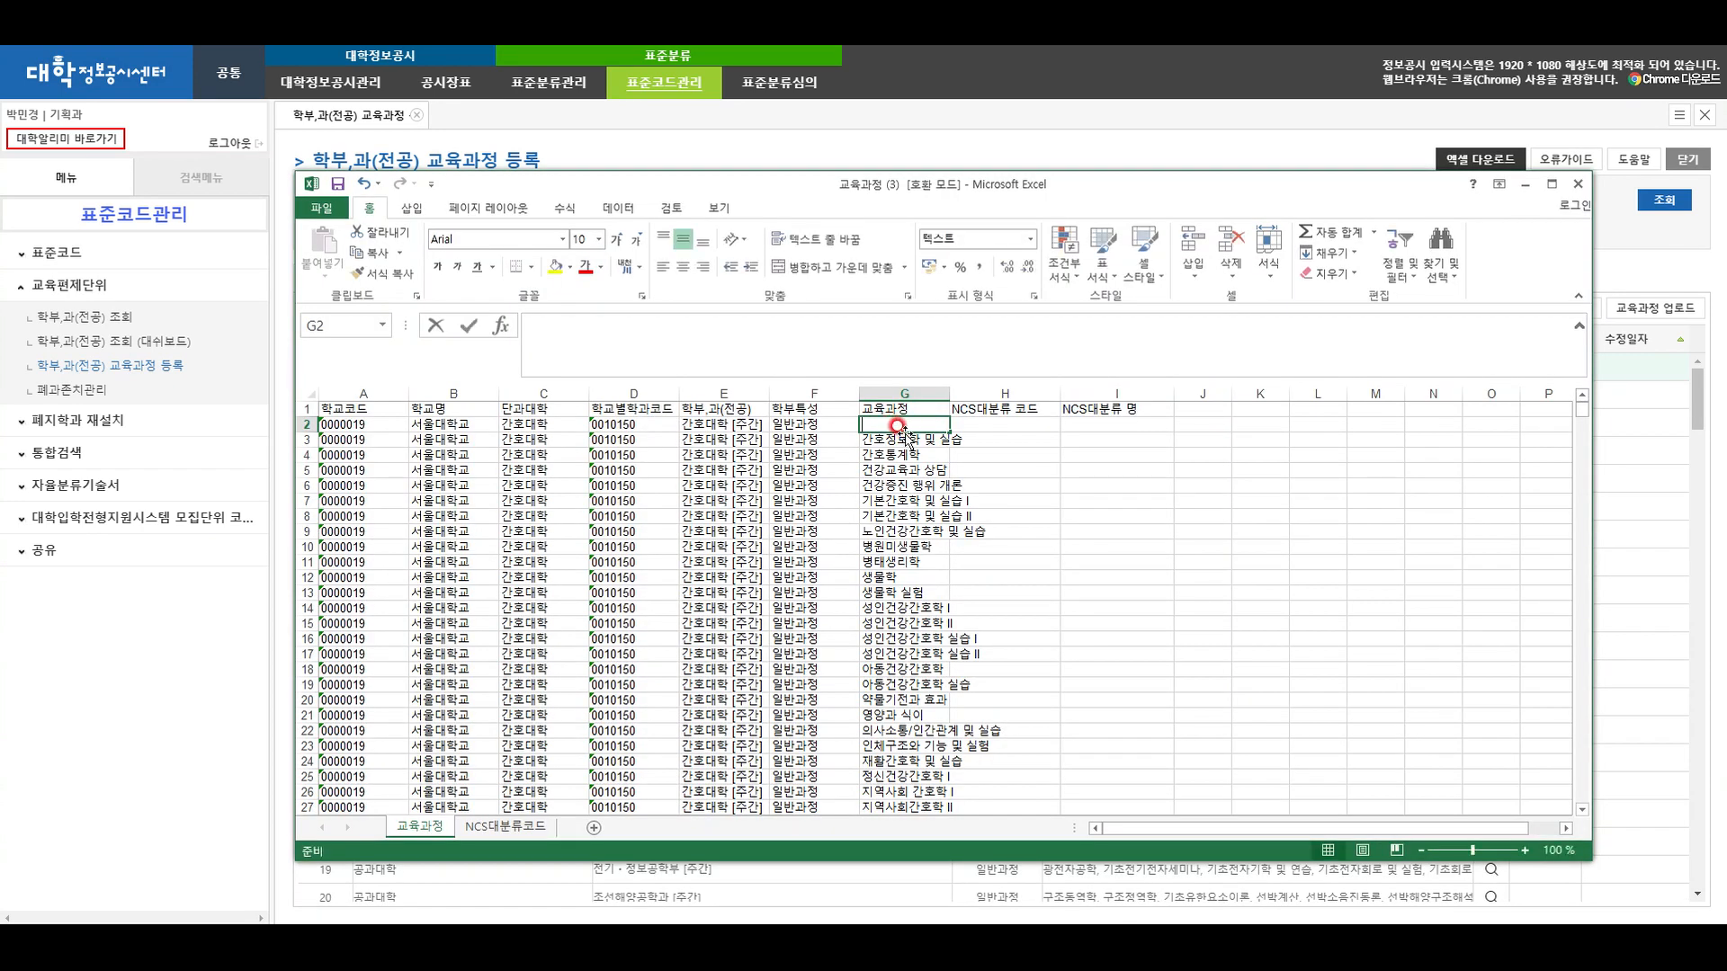
pyautogui.write('테스트')
pyautogui.press('BackSpace')
pyautogui.press('BackSpace')
pyautogui.press('BackSpace')
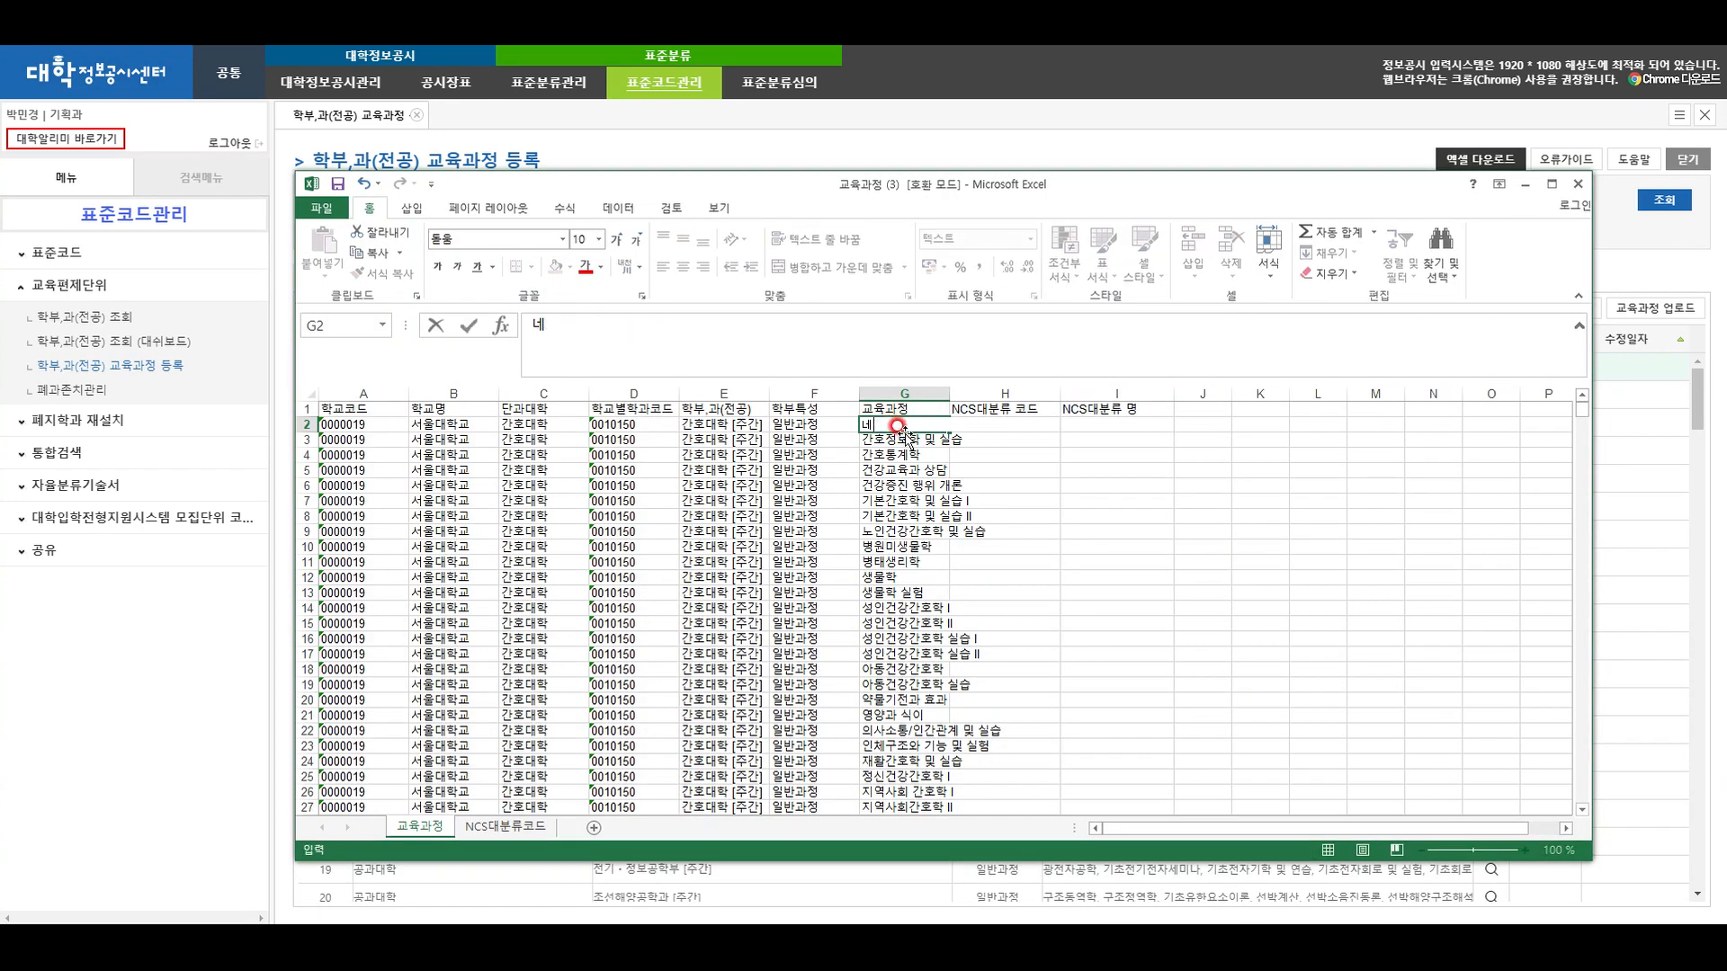
pyautogui.write('테스트')
pyautogui.click(908, 469)
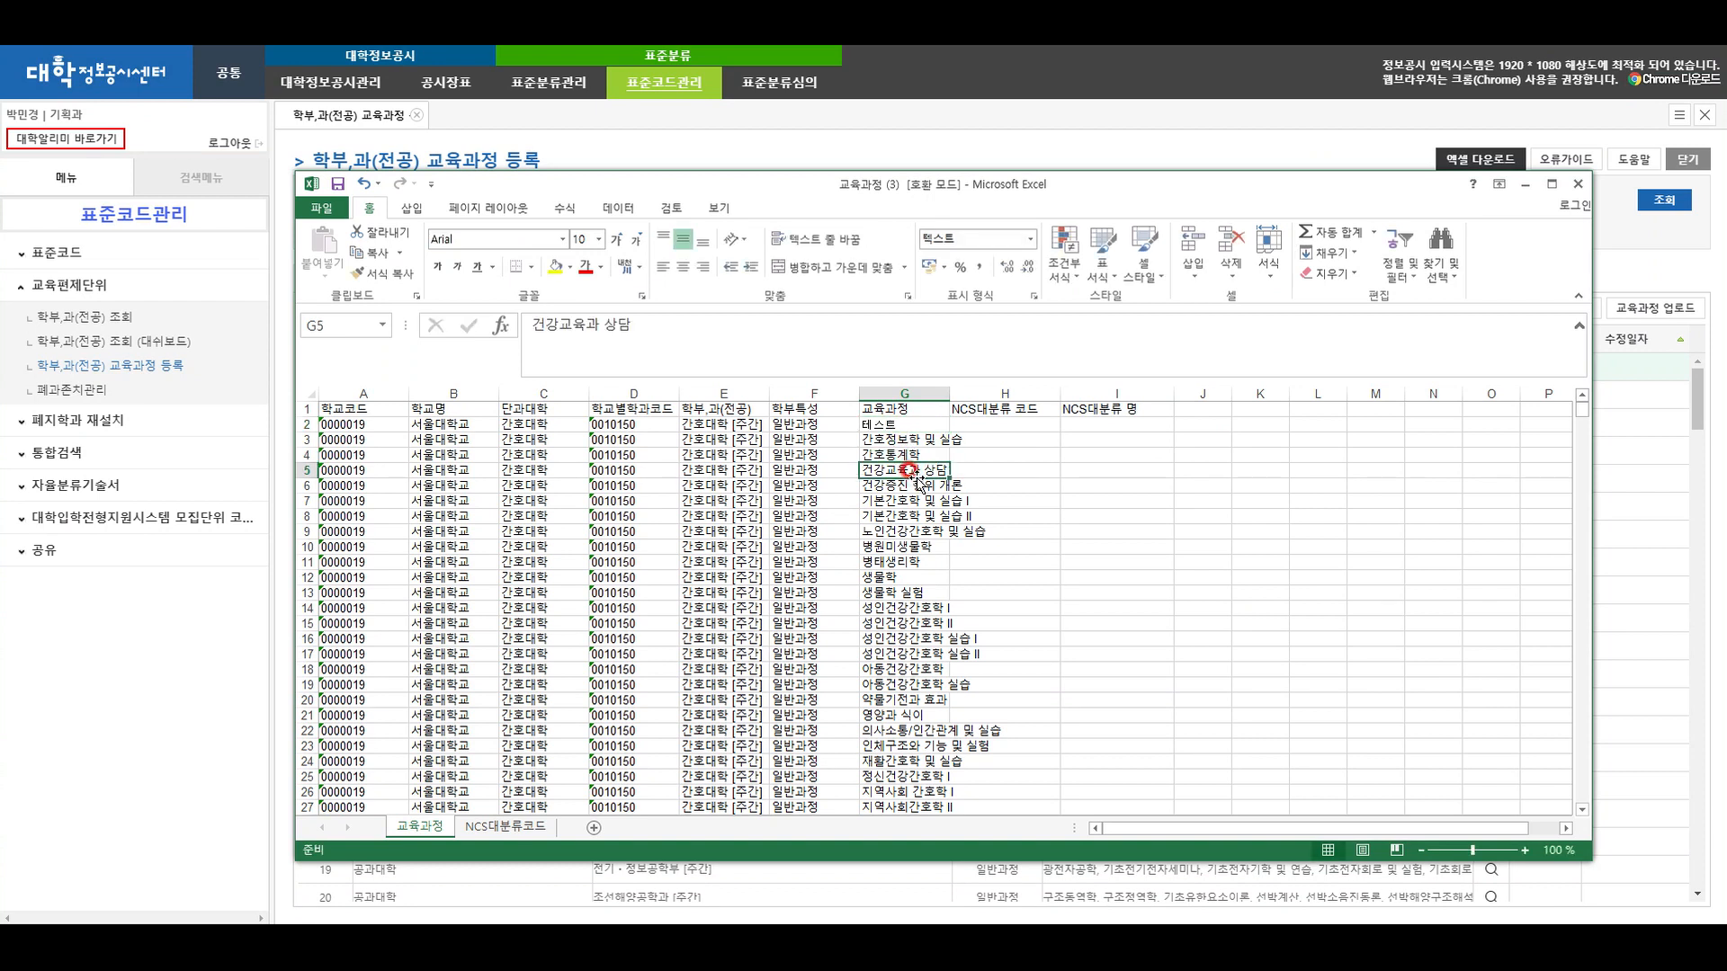
pyautogui.click(938, 422)
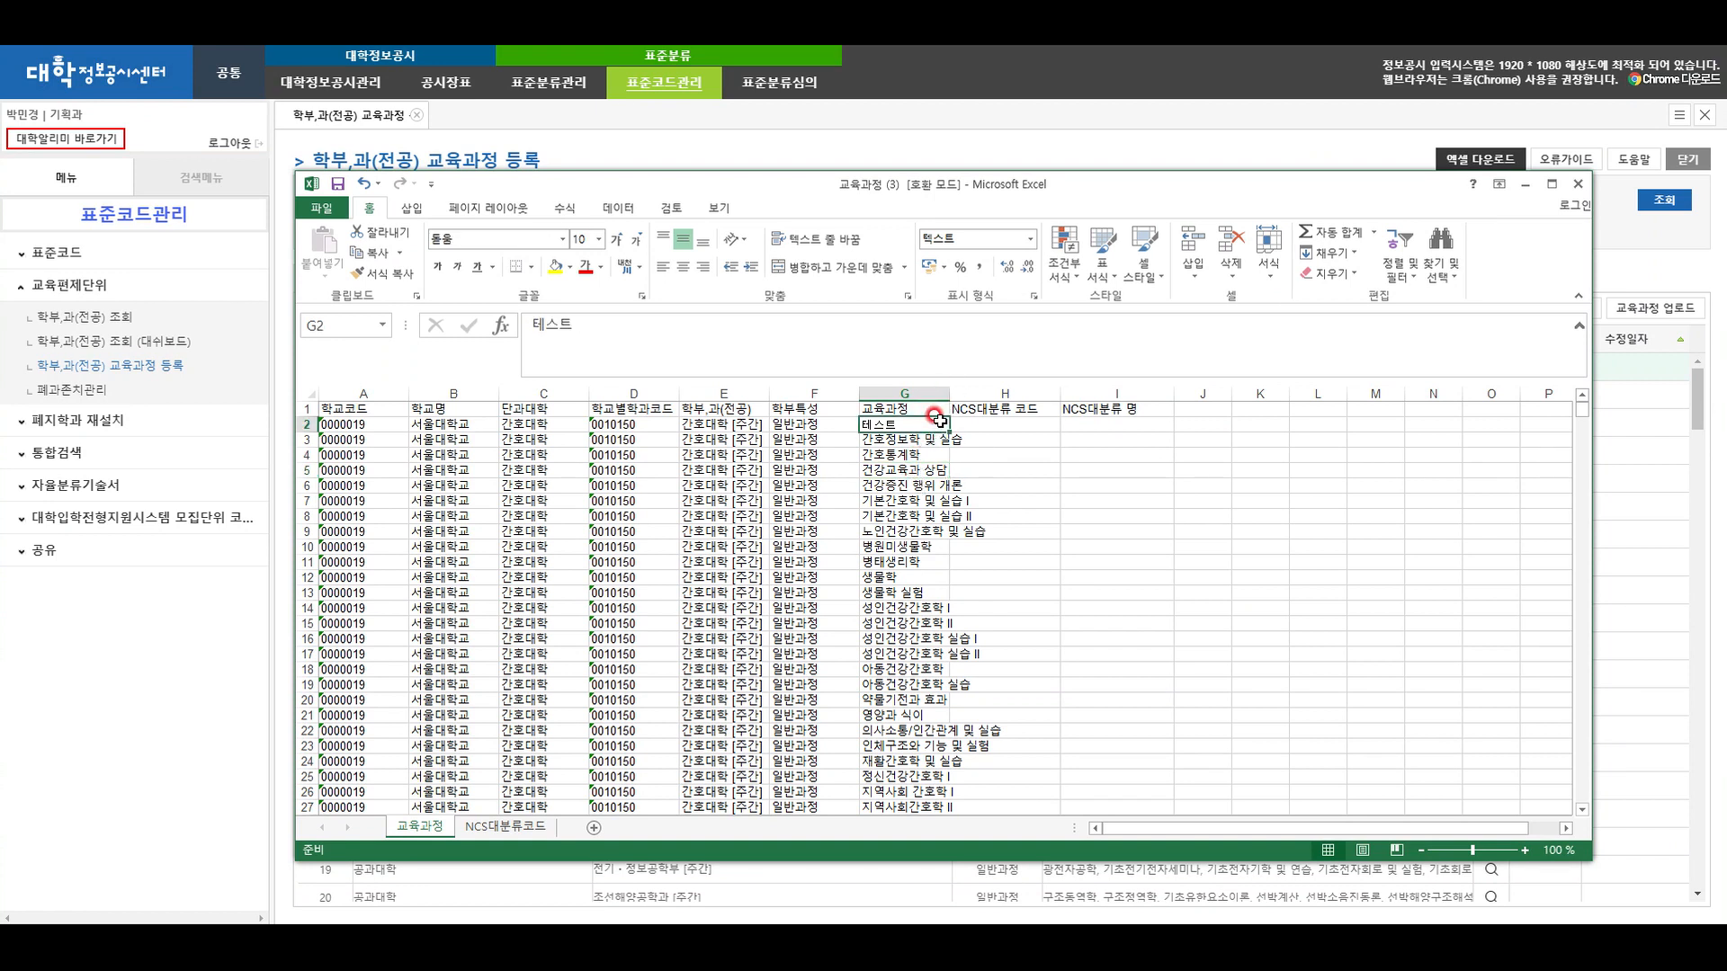
# Copy code 01 and name 사업관리 from the NCS대분류코드 sheet into H2:I2 of the 교육과정 sheet
pyautogui.click(520, 826)
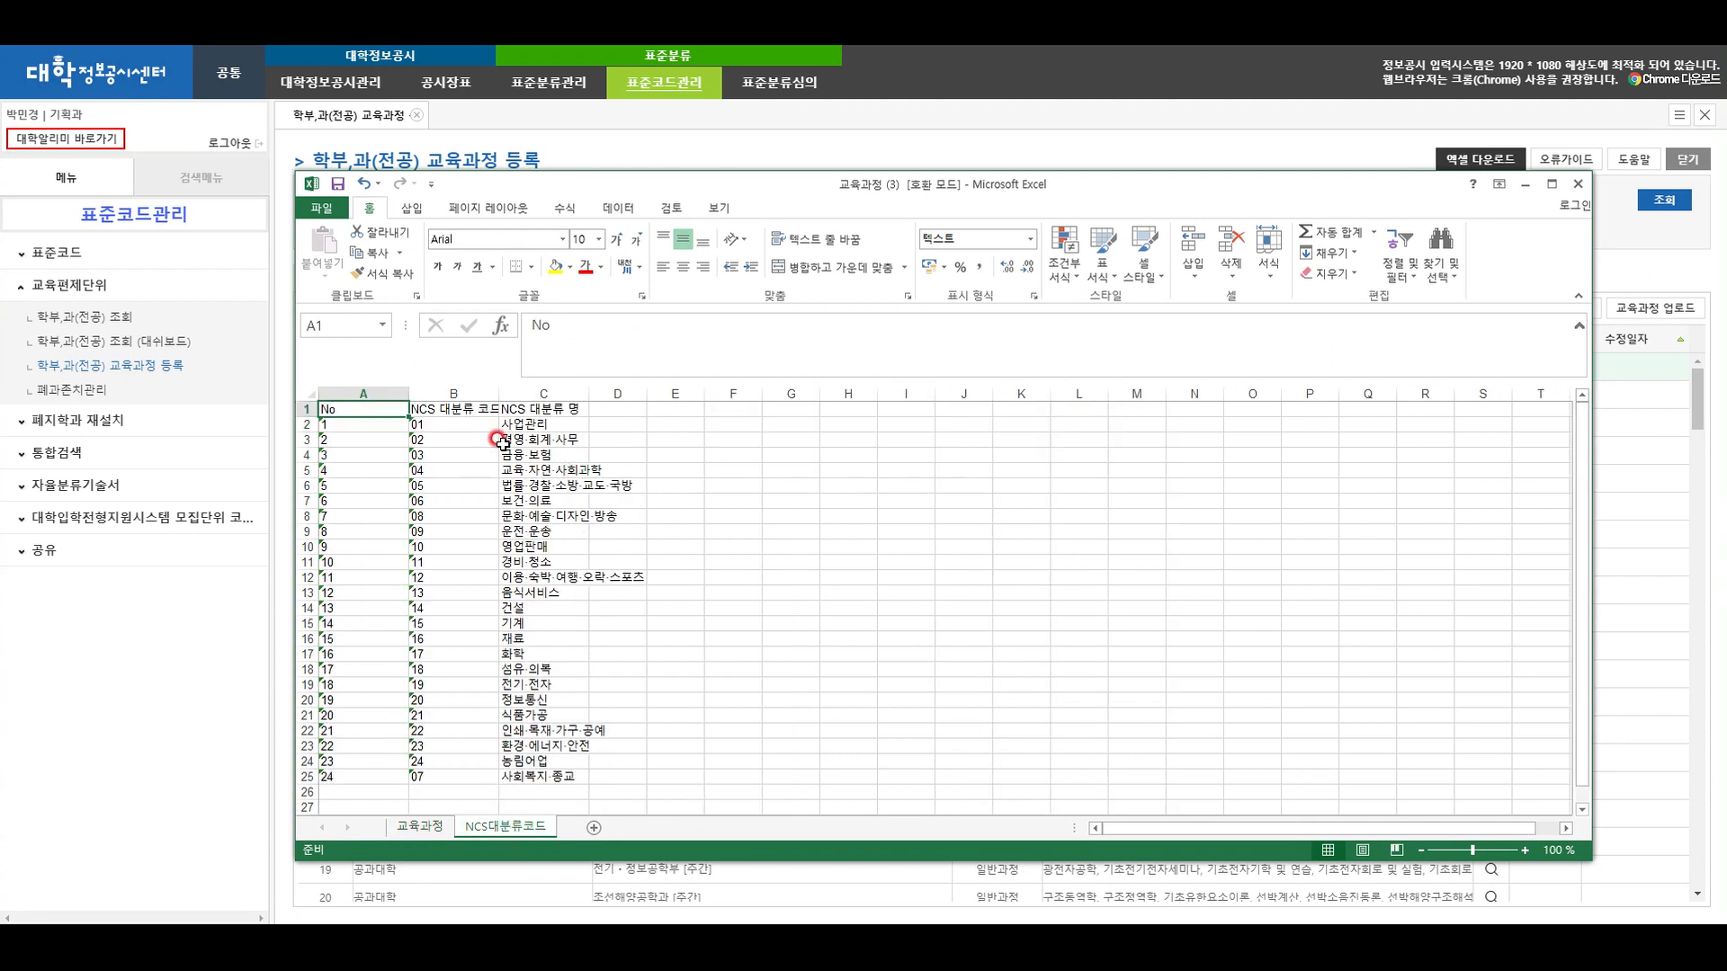
pyautogui.moveTo(437, 426); pyautogui.dragTo(567, 426)
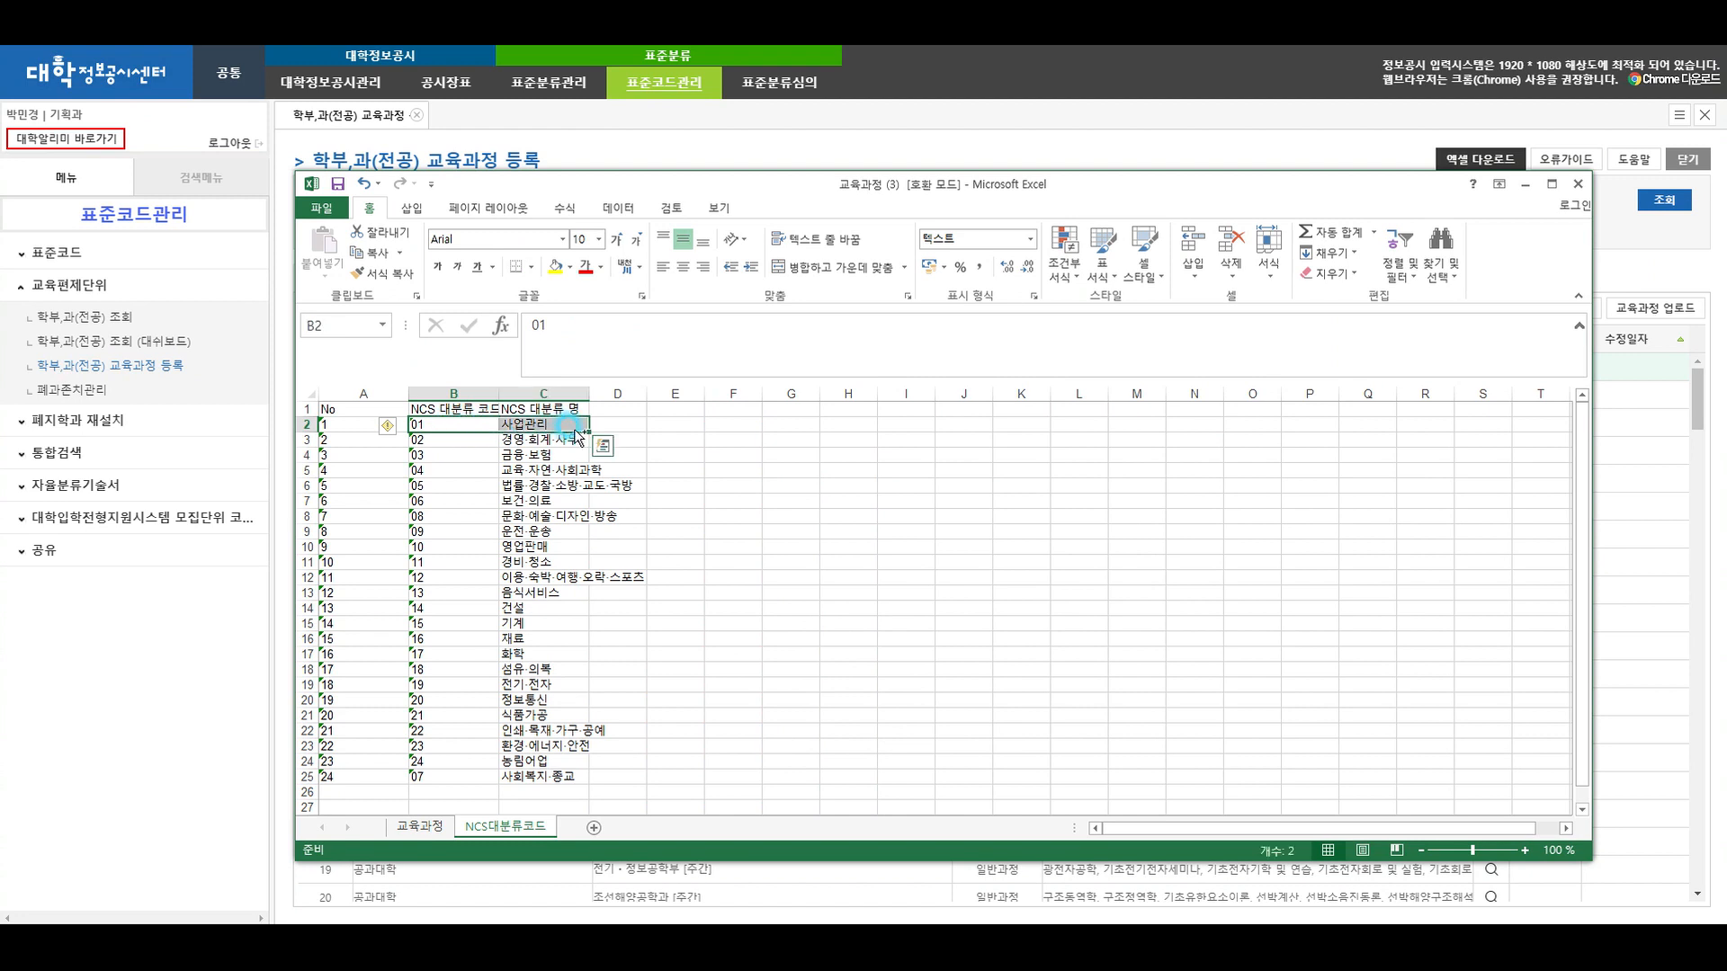
pyautogui.hotkey('ctrl', 'c')
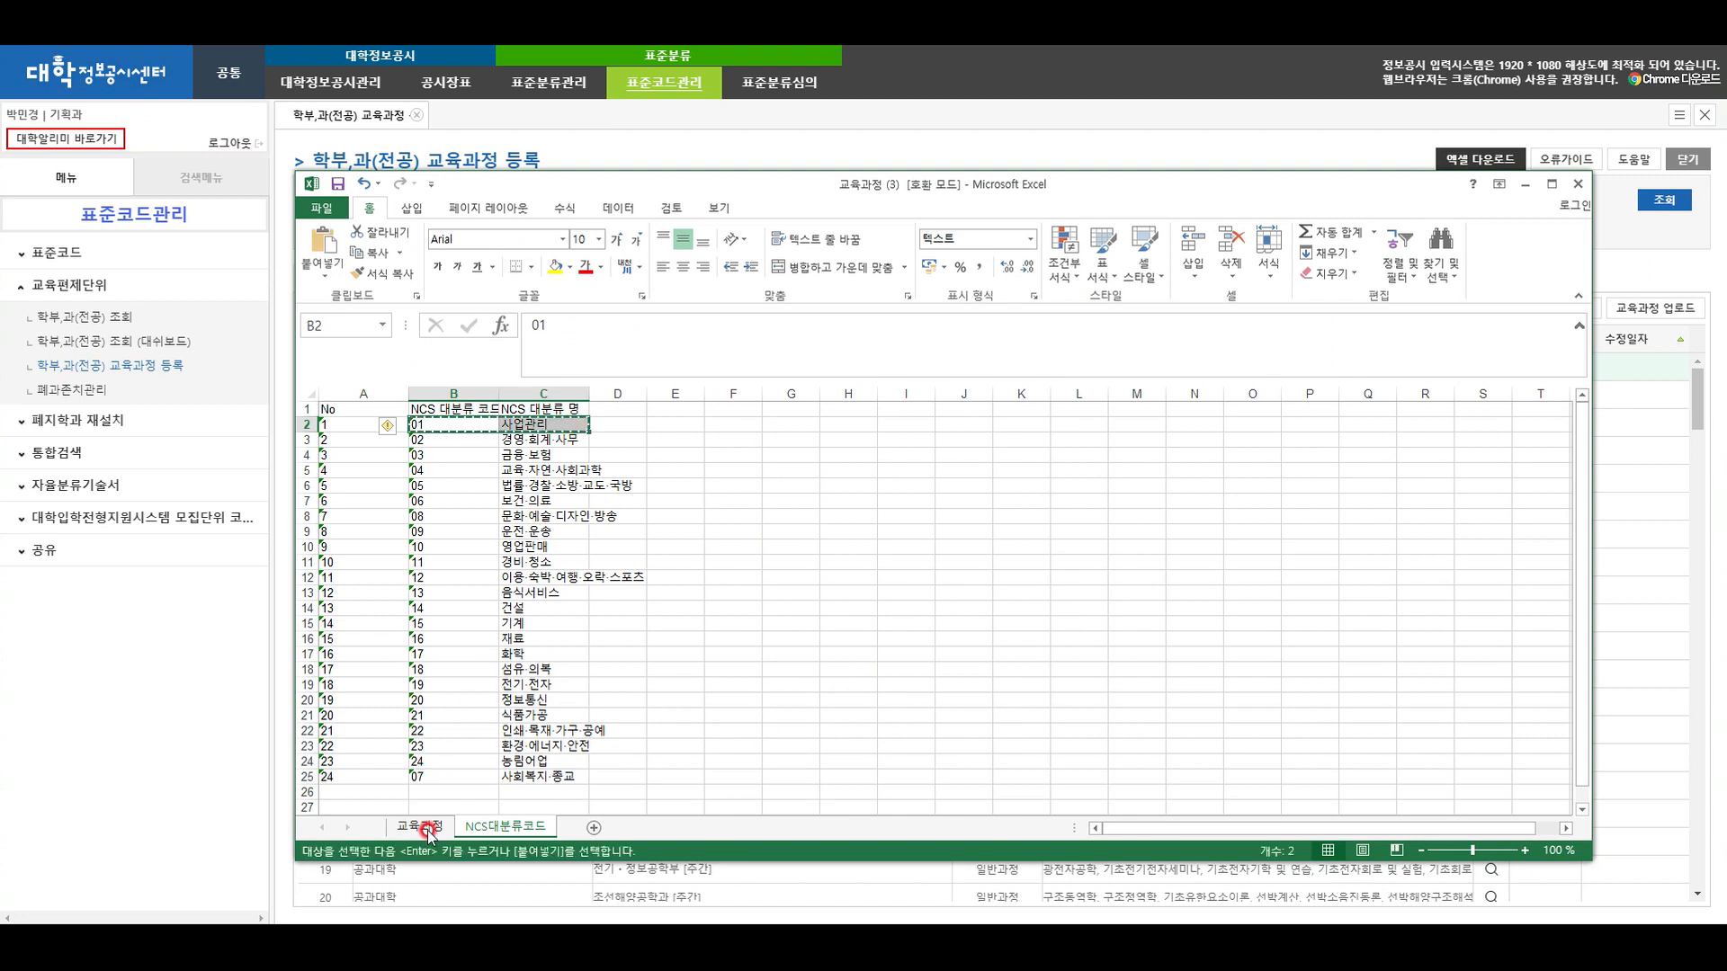
pyautogui.click(419, 827)
pyautogui.click(987, 424)
pyautogui.hotkey('ctrl', 'v')
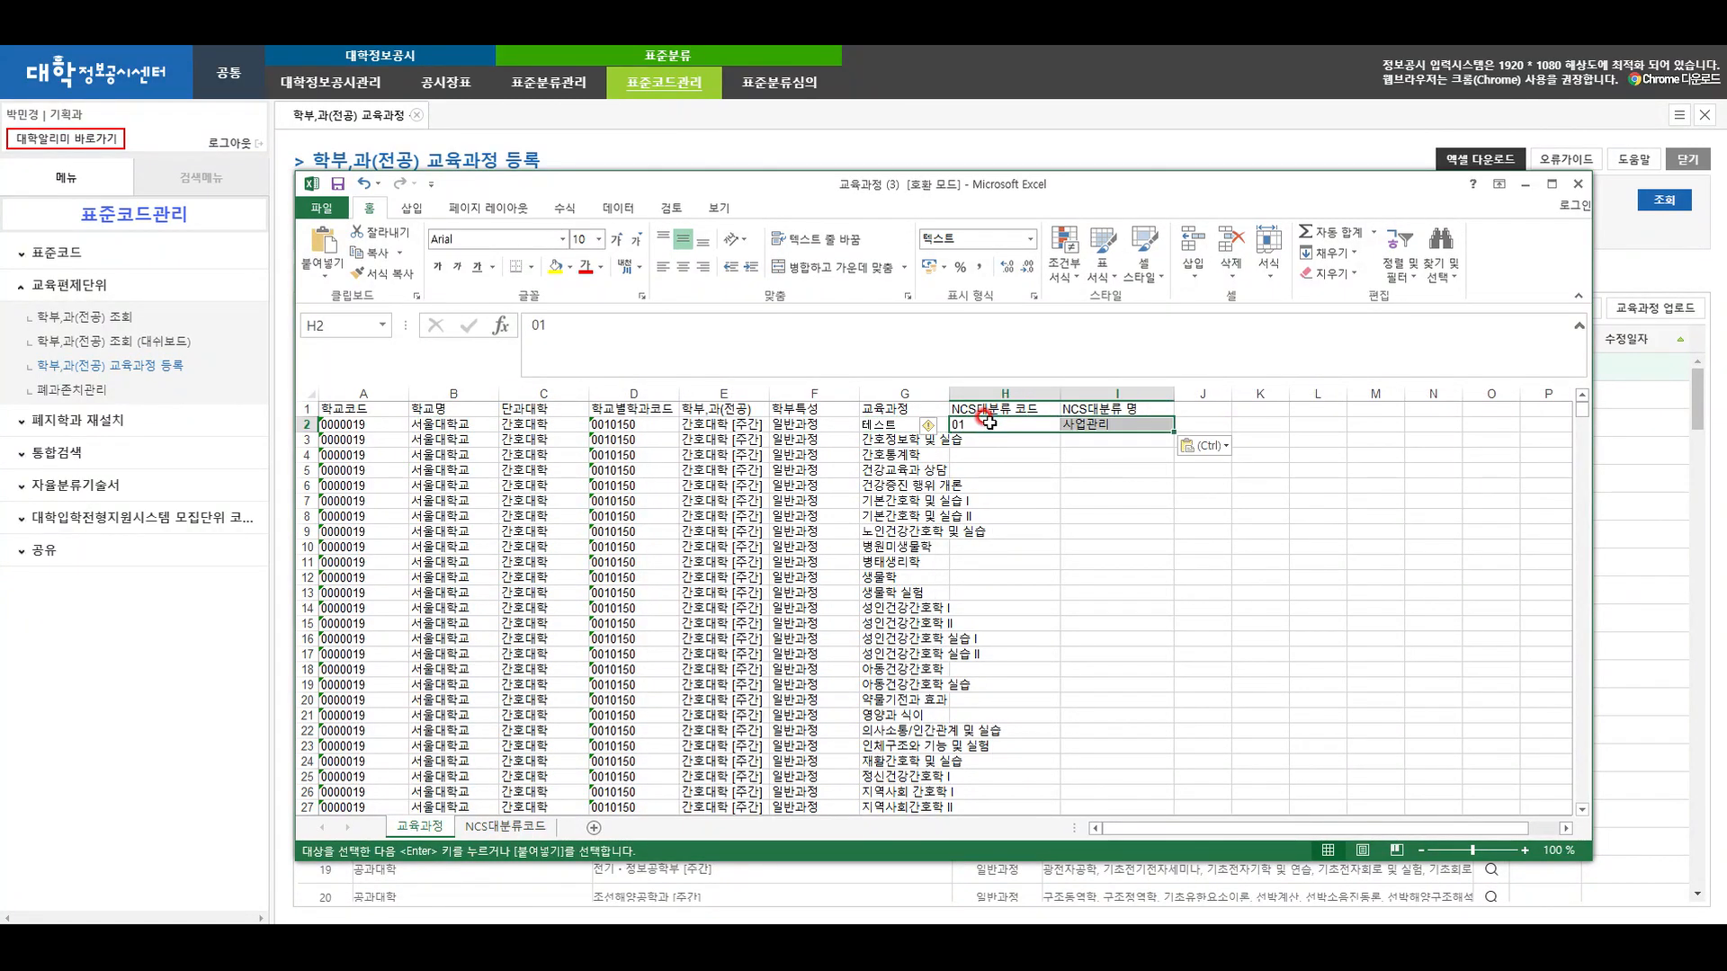
pyautogui.click(1004, 455)
pyautogui.press('Escape')
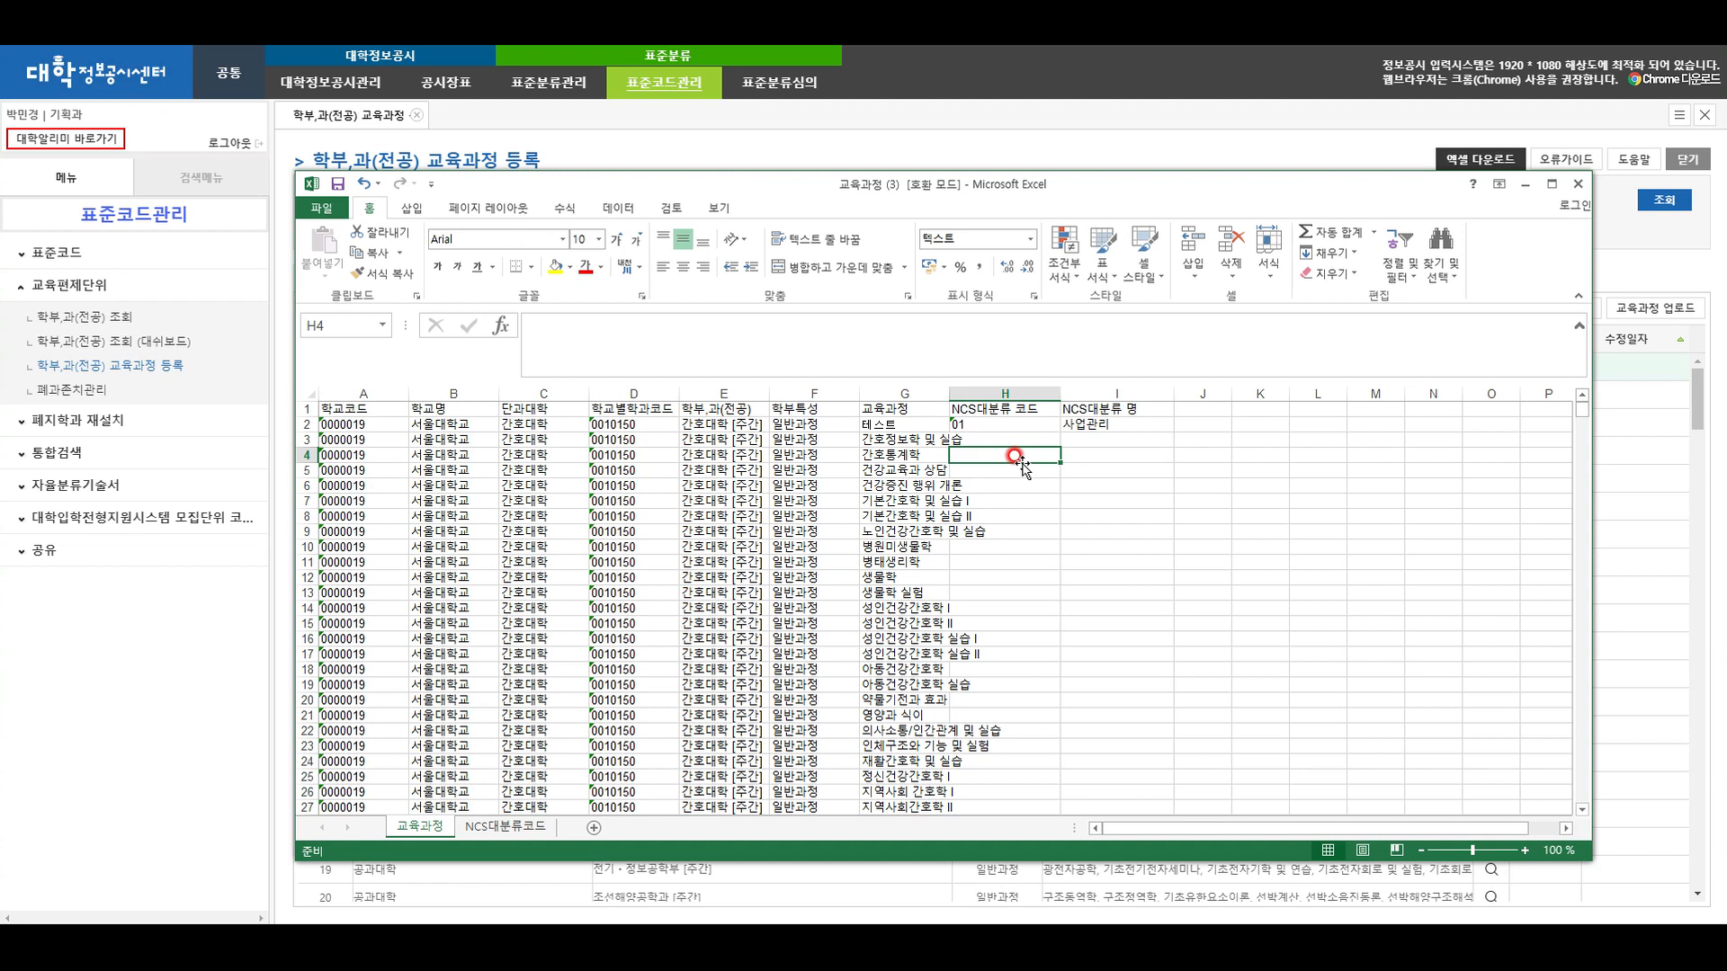
# Insert a copy of row 2 directly below it as row 3
pyautogui.click(306, 424)
pyautogui.hotkey('ctrl', 'c')
pyautogui.click(307, 439)
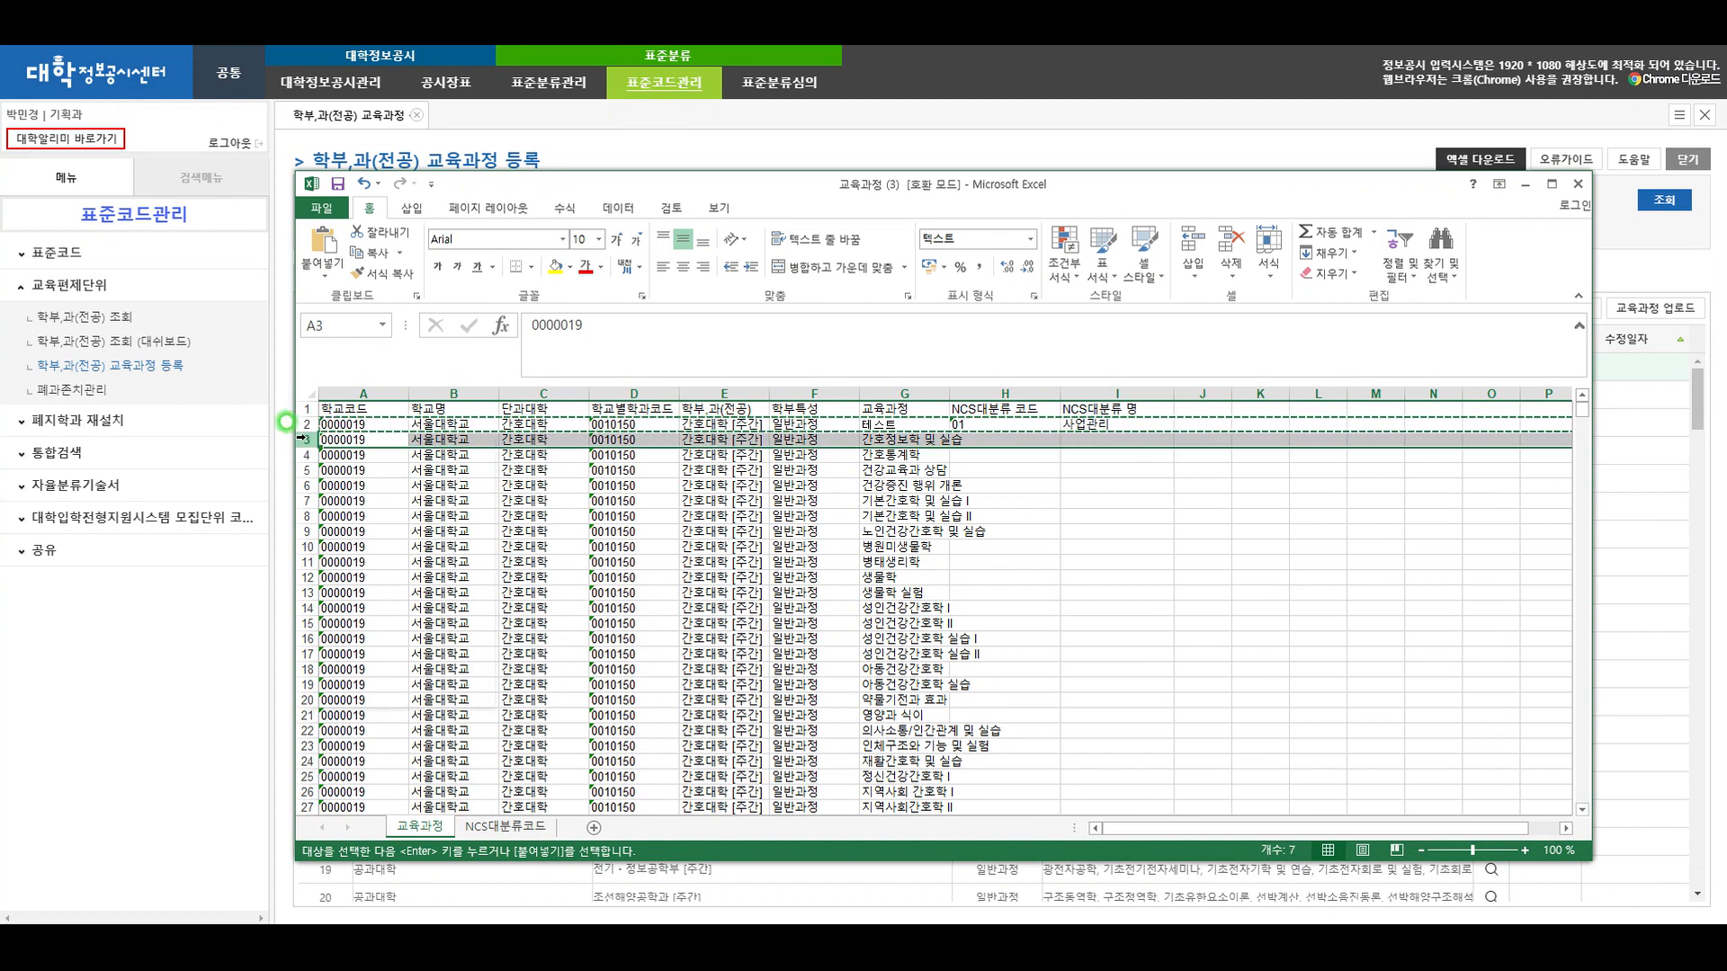
pyautogui.rightClick(307, 439)
pyautogui.click(343, 567)
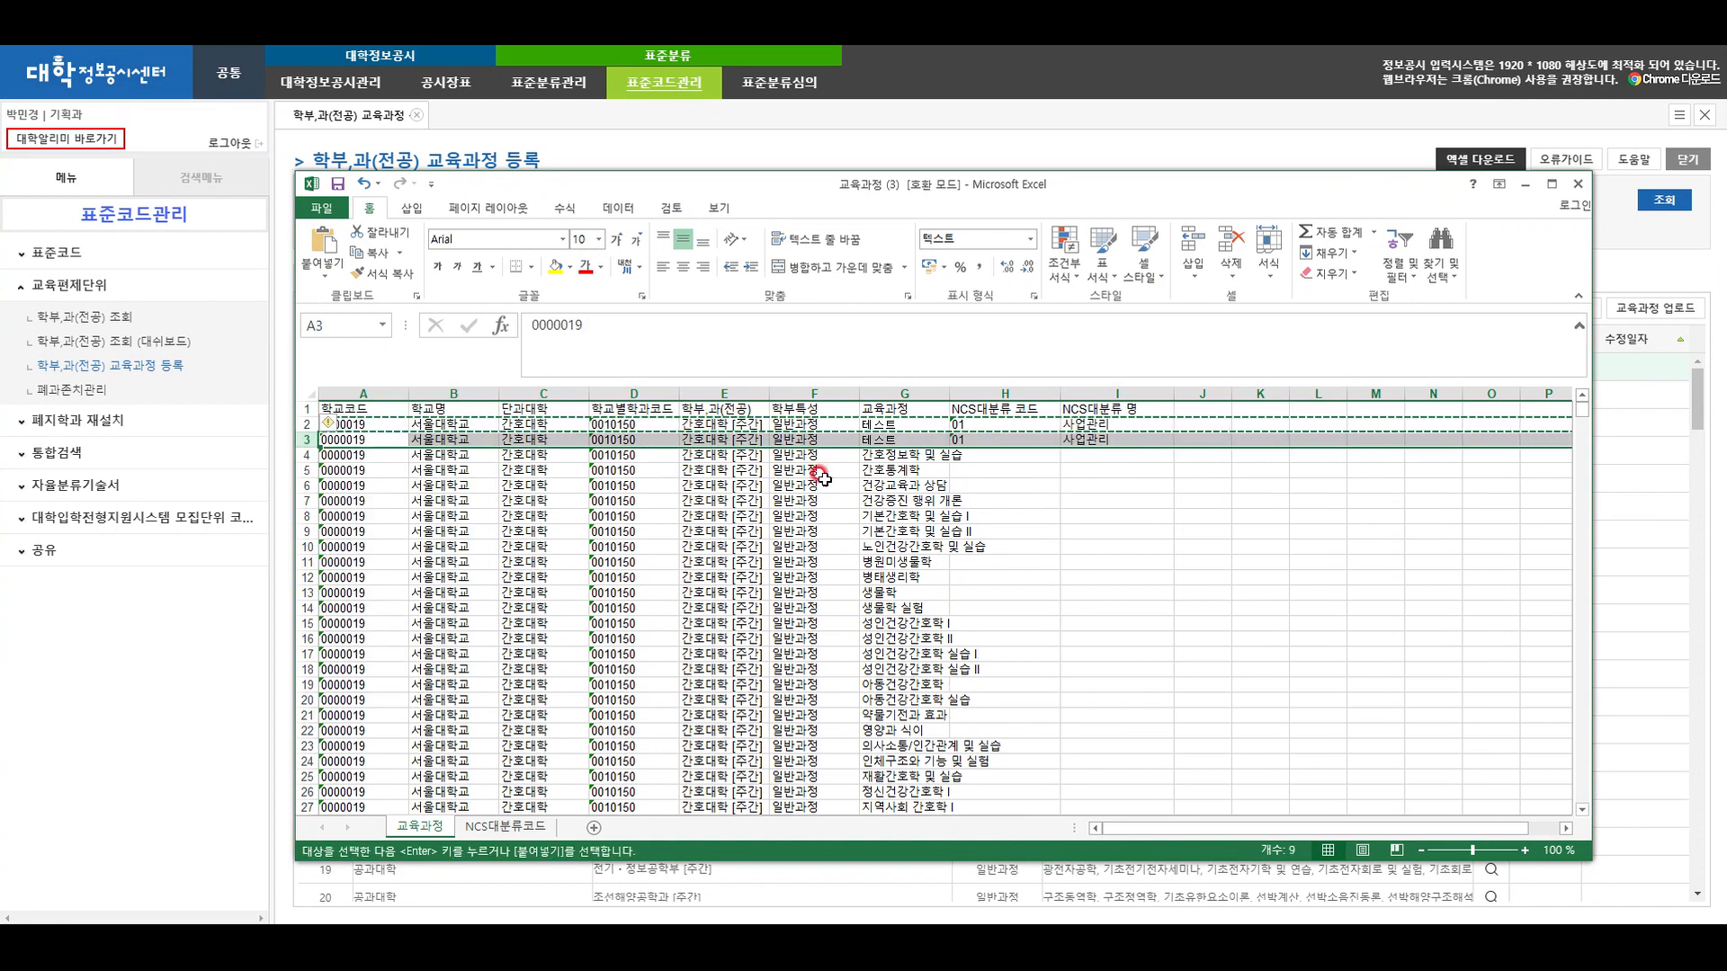
# Rename the course in G3 to 테스트2 and clear its NCS code and name in H3:I3
pyautogui.click(971, 441)
pyautogui.click(927, 440)
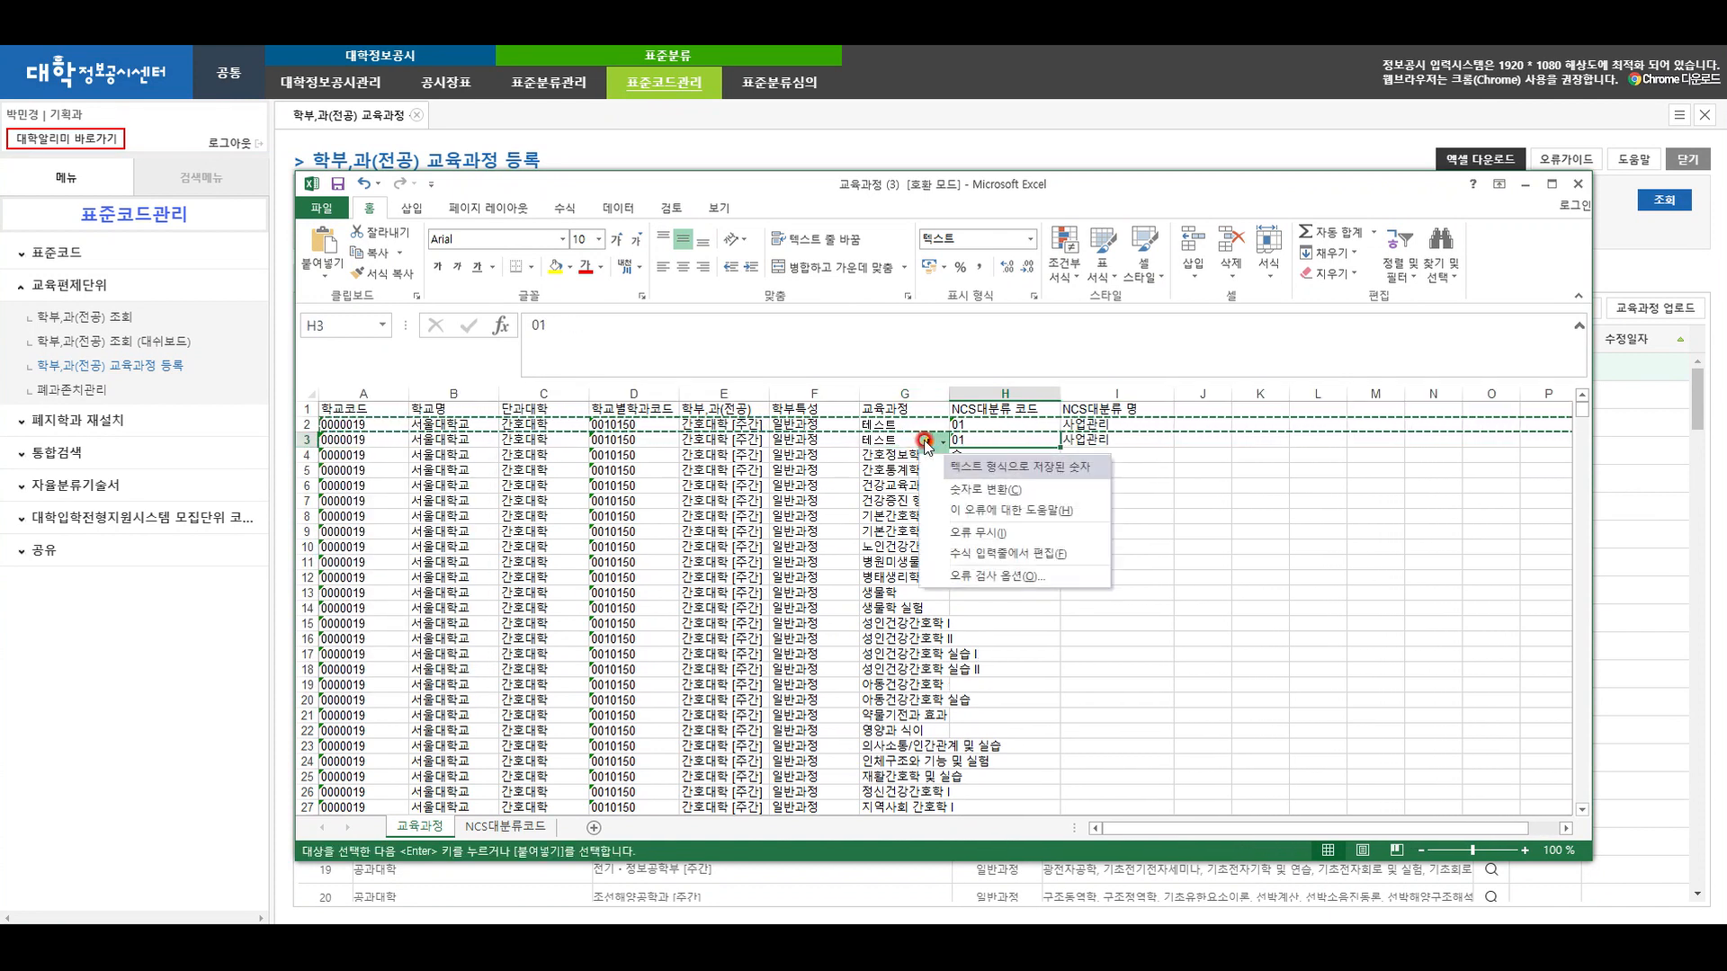
pyautogui.click(898, 440)
pyautogui.doubleClick(898, 440)
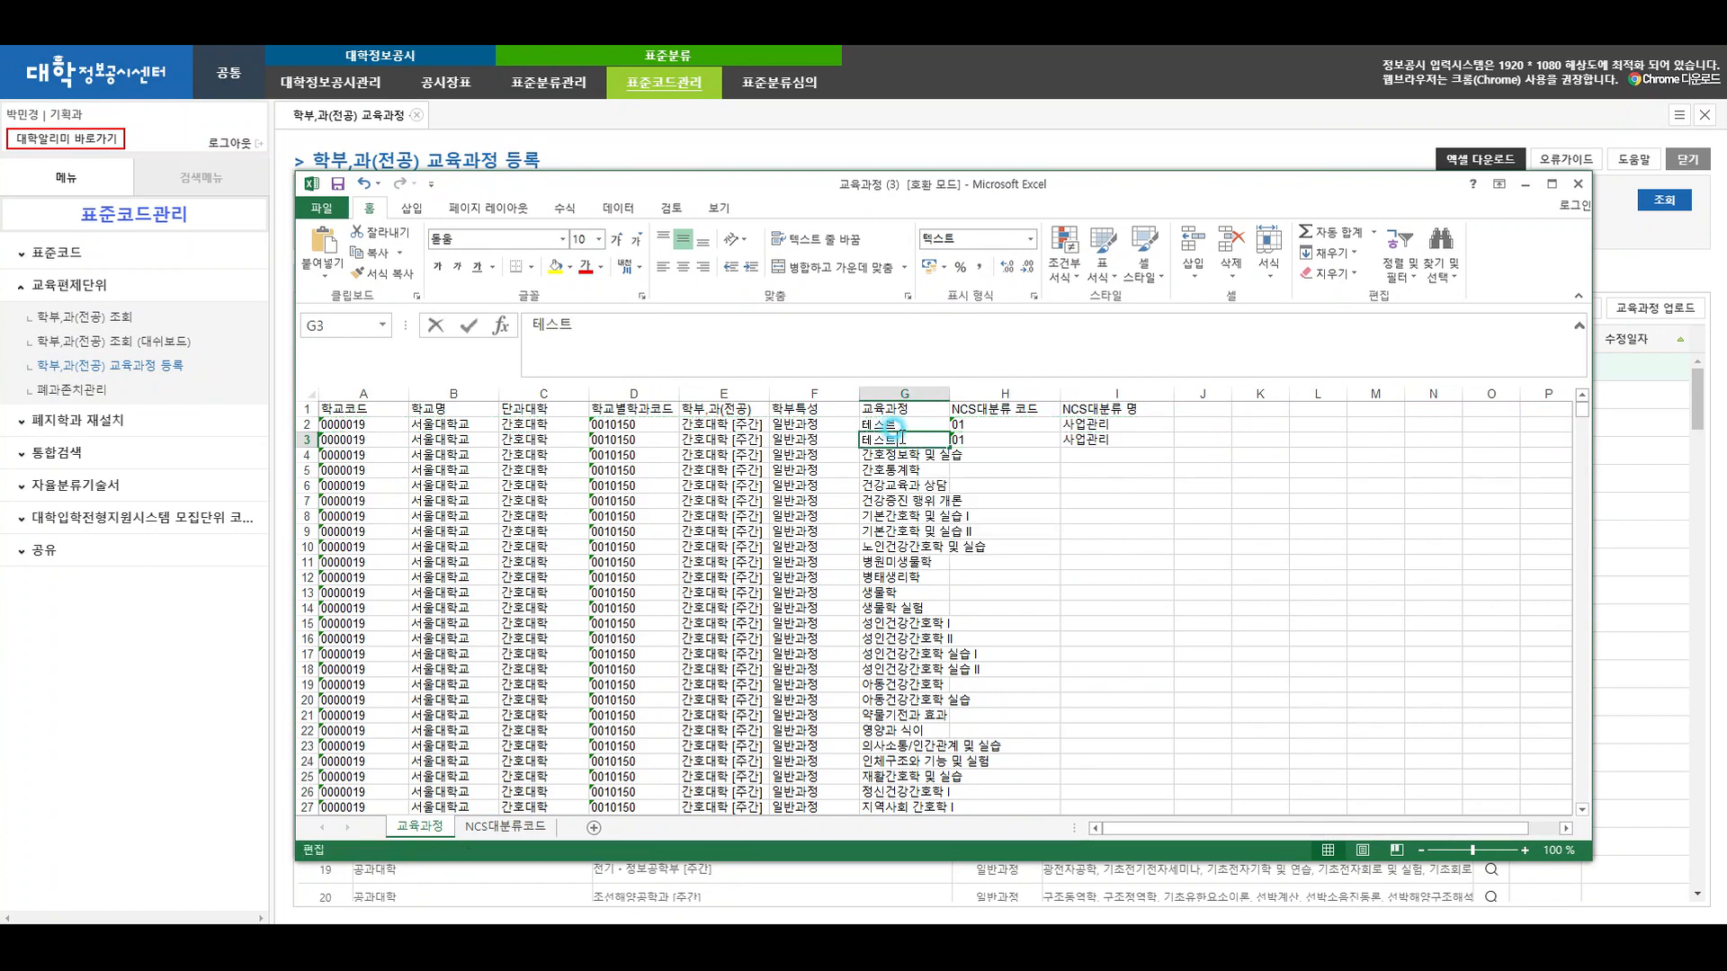
pyautogui.write('2')
pyautogui.moveTo(970, 440); pyautogui.dragTo(1104, 444)
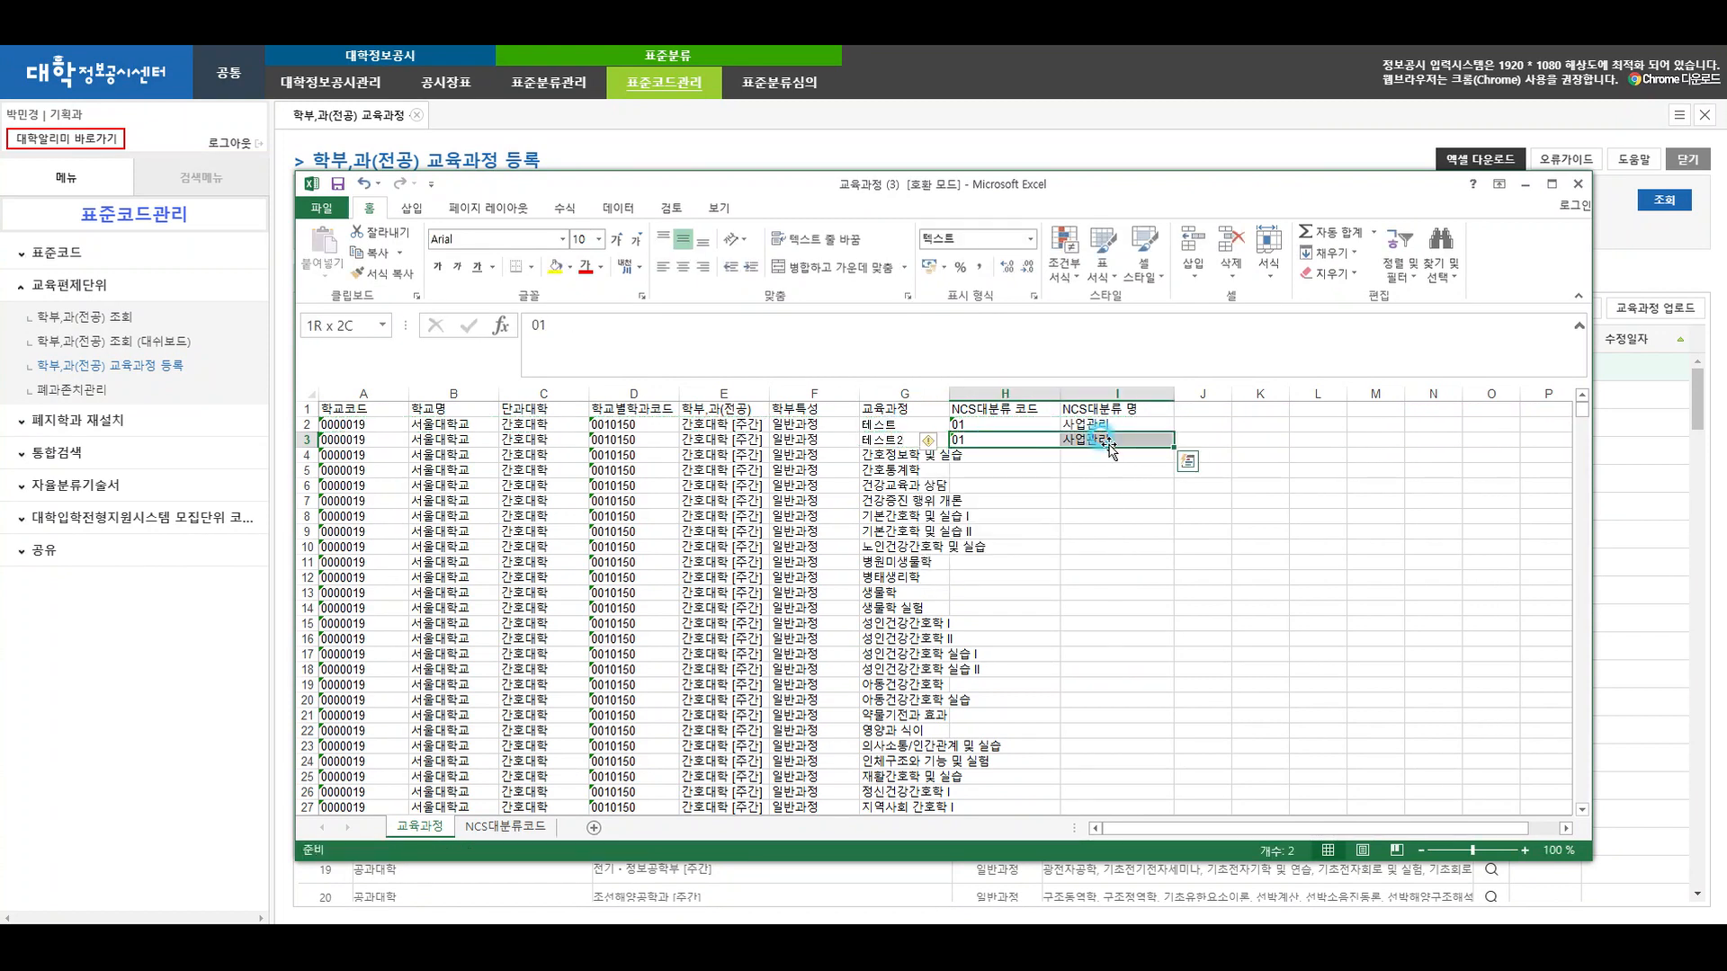
pyautogui.press('Delete')
# Clear the course names in G5:G24 and close the workbook
pyautogui.click(910, 467)
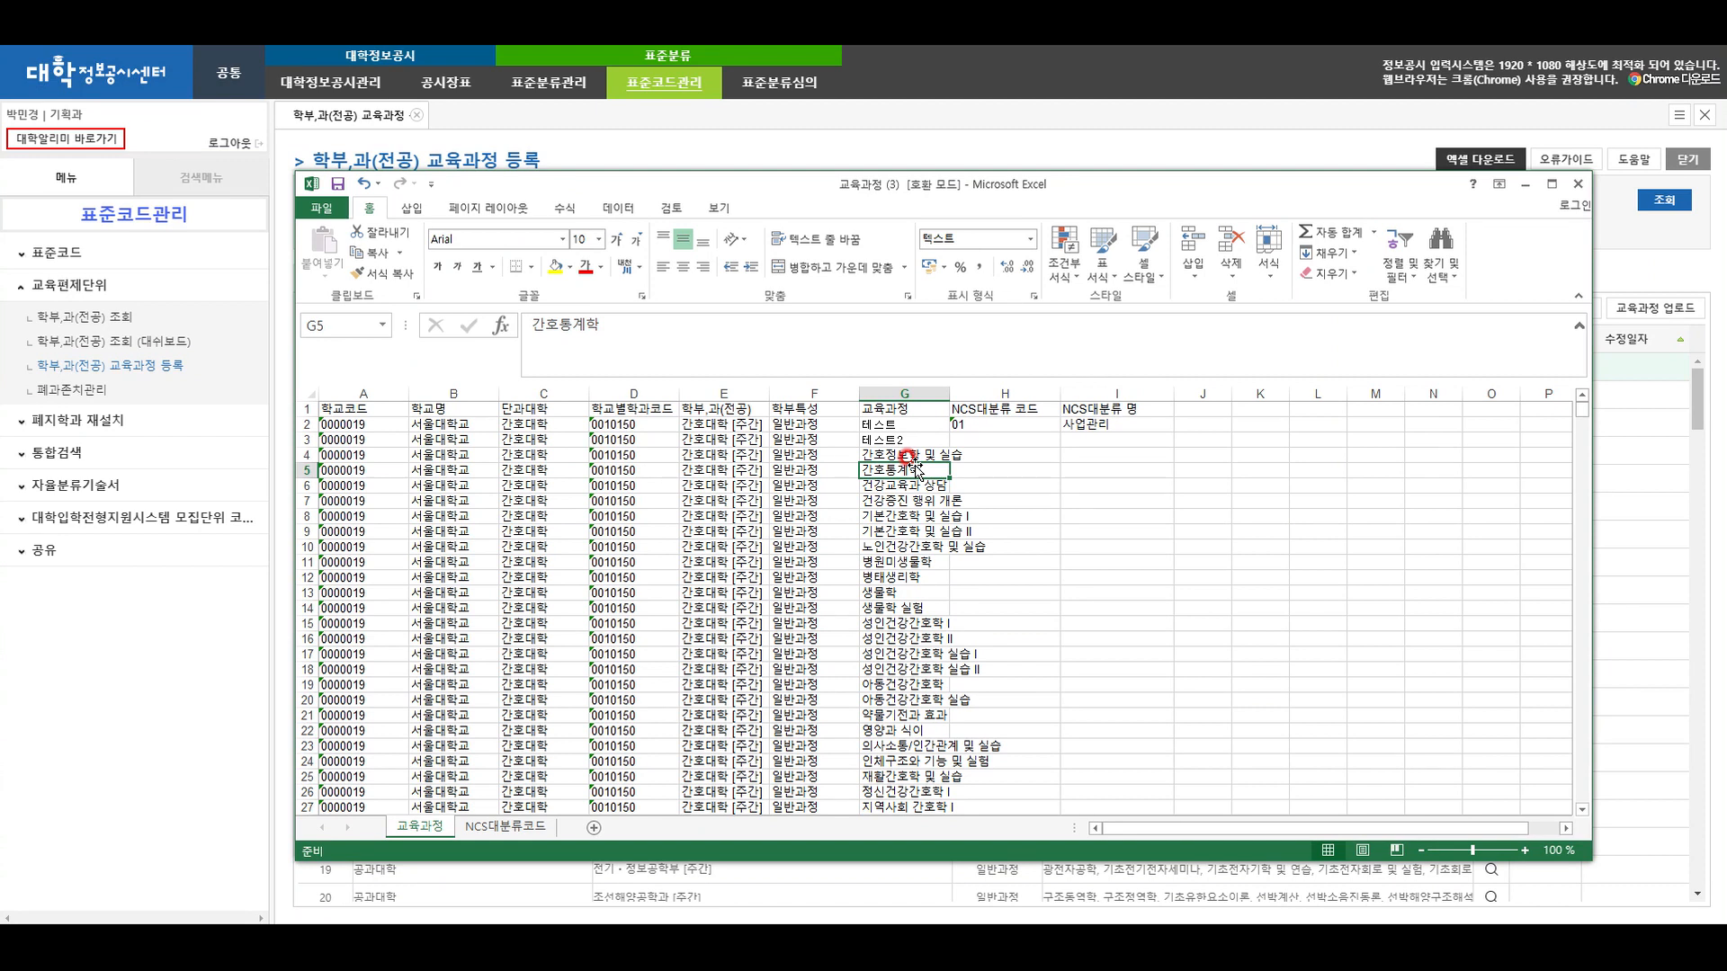
pyautogui.moveTo(915, 467); pyautogui.dragTo(902, 520)
pyautogui.click(895, 478)
pyautogui.keyDown('shift'); pyautogui.click(906, 760); pyautogui.keyUp('shift')
pyautogui.press('Delete')
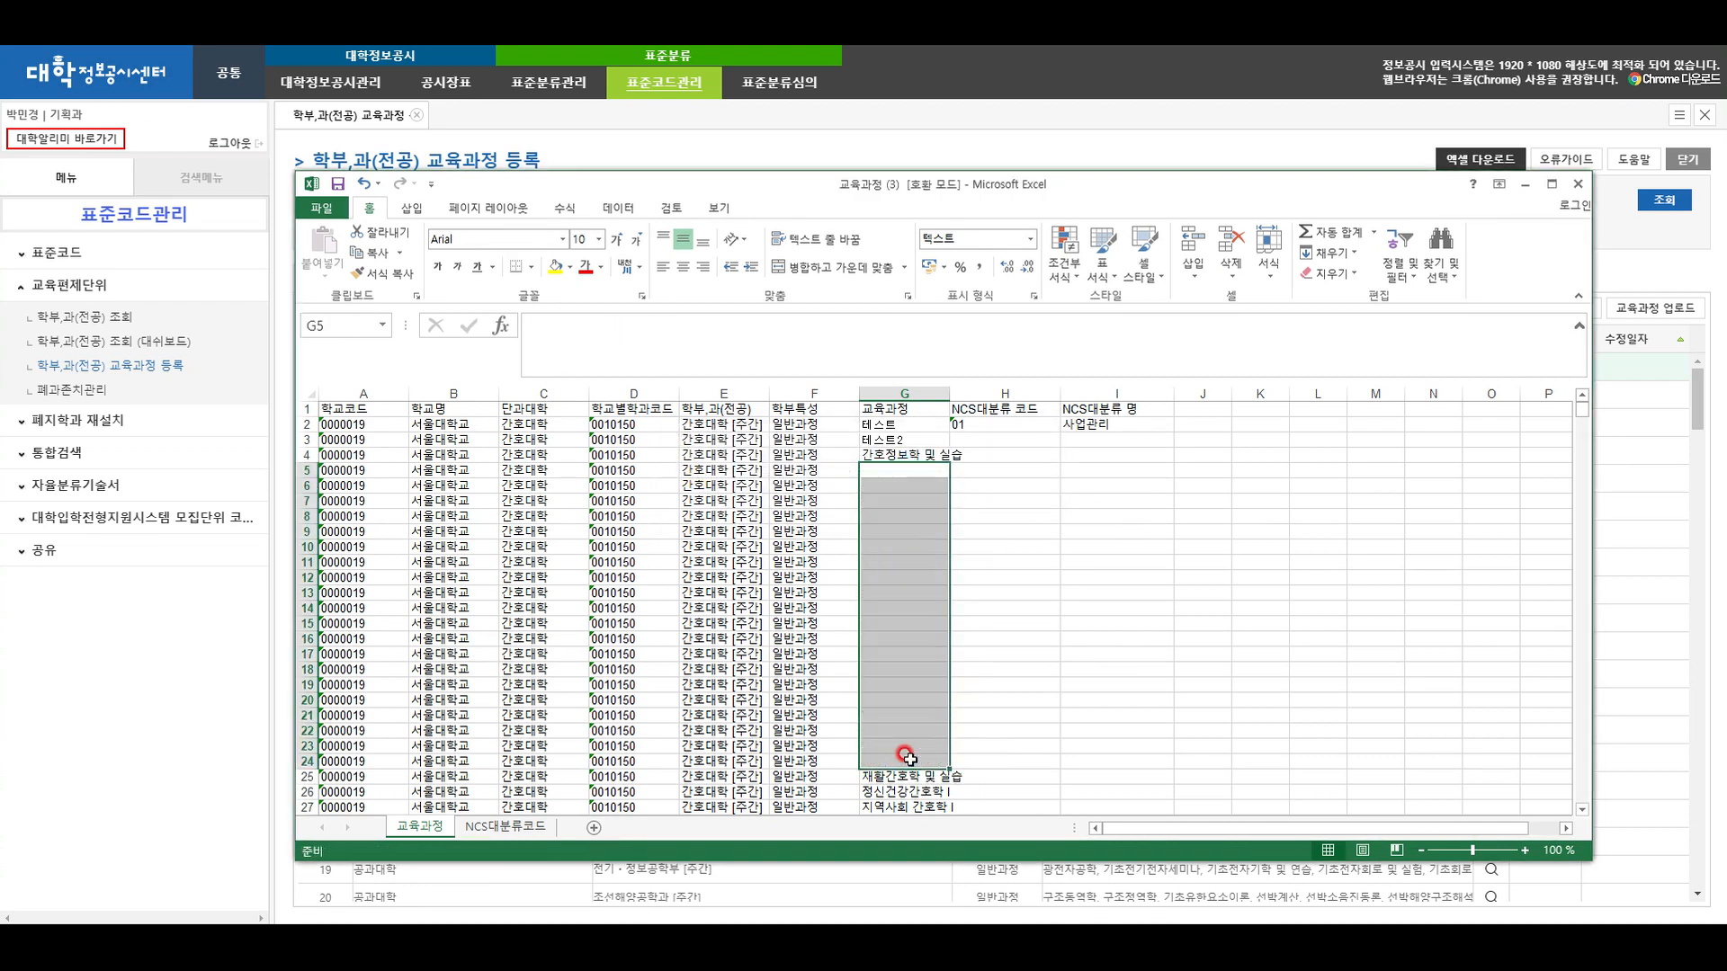
pyautogui.click(921, 548)
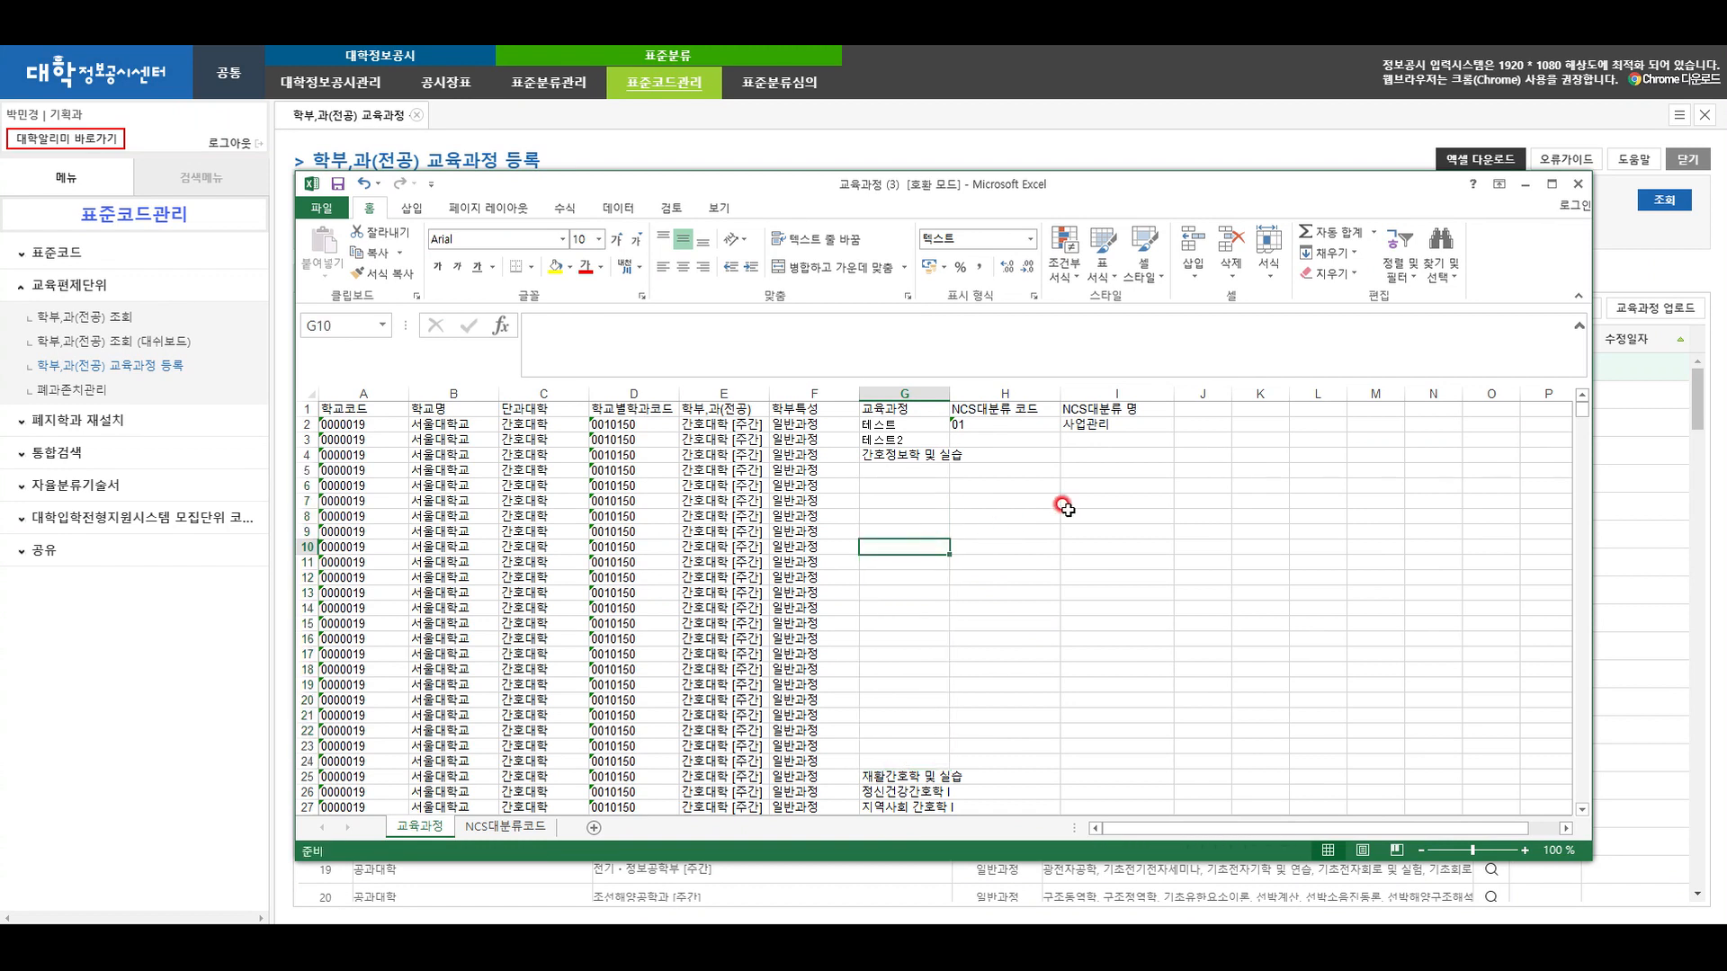
pyautogui.click(1577, 184)
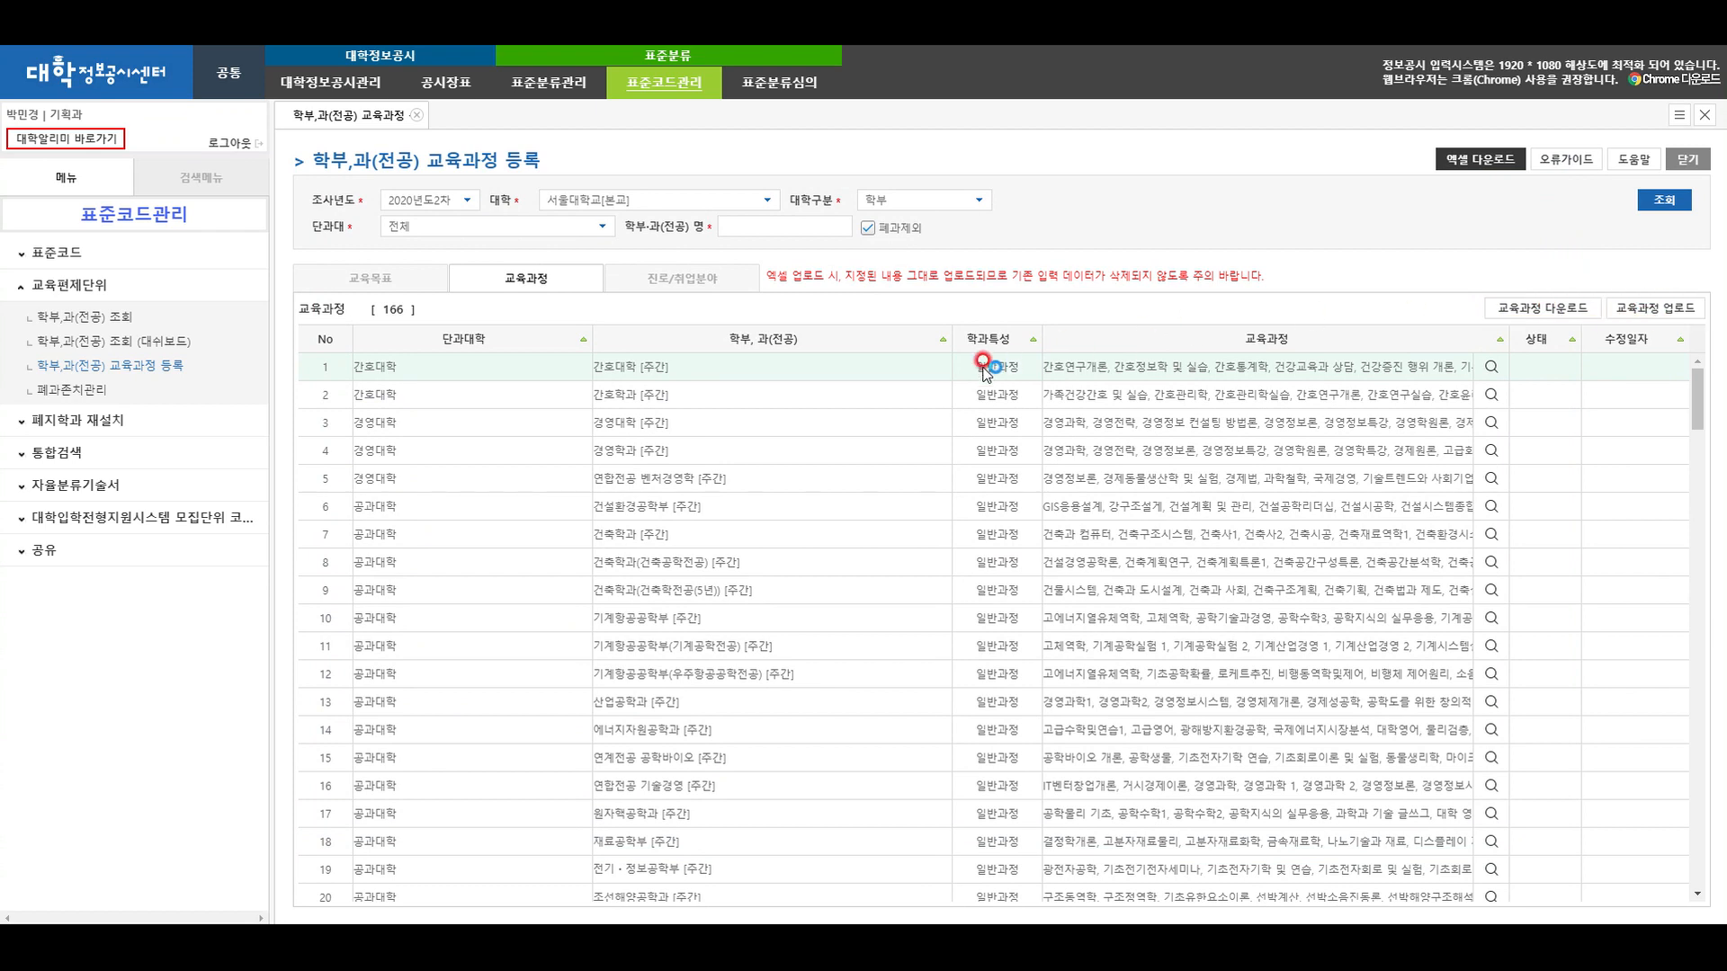
# Upload the 교육과정 Excel file, agreeing to delete the existing data first
pyautogui.click(253, 113)
pyautogui.click(720, 440)
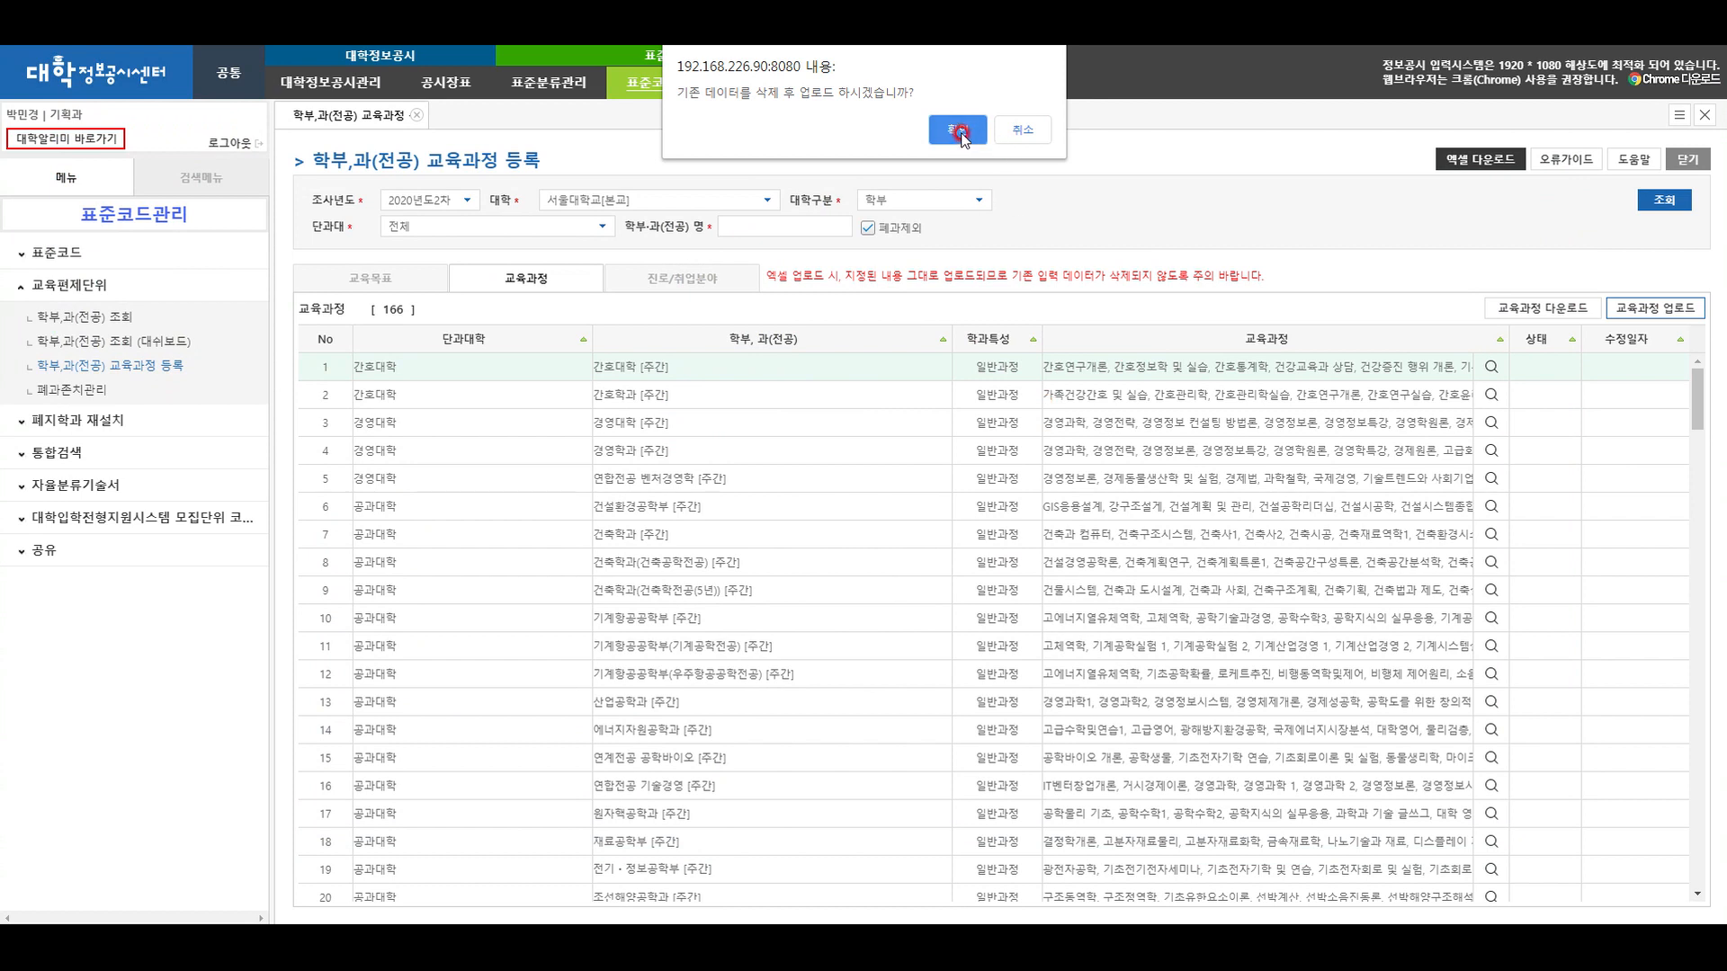
pyautogui.click(960, 134)
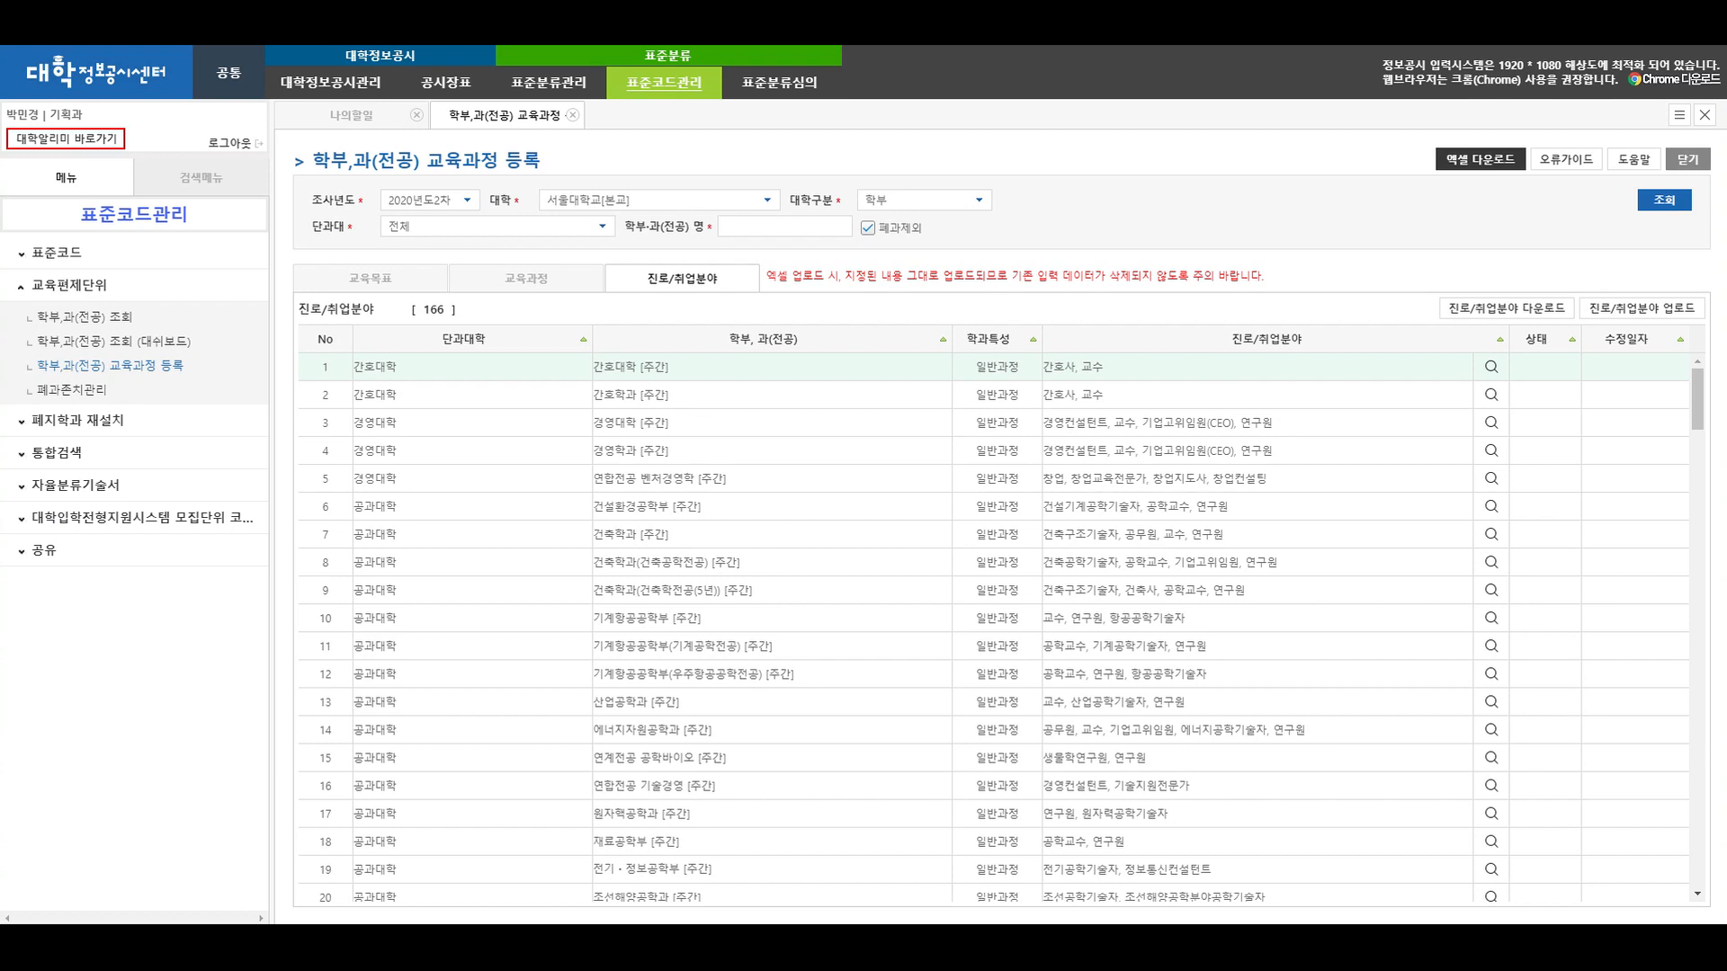
# Open the 진로/취업분야 registration for 간호대학 [주간] and add 보험심사간호사 as a new entry
pyautogui.click(703, 277)
pyautogui.click(1491, 367)
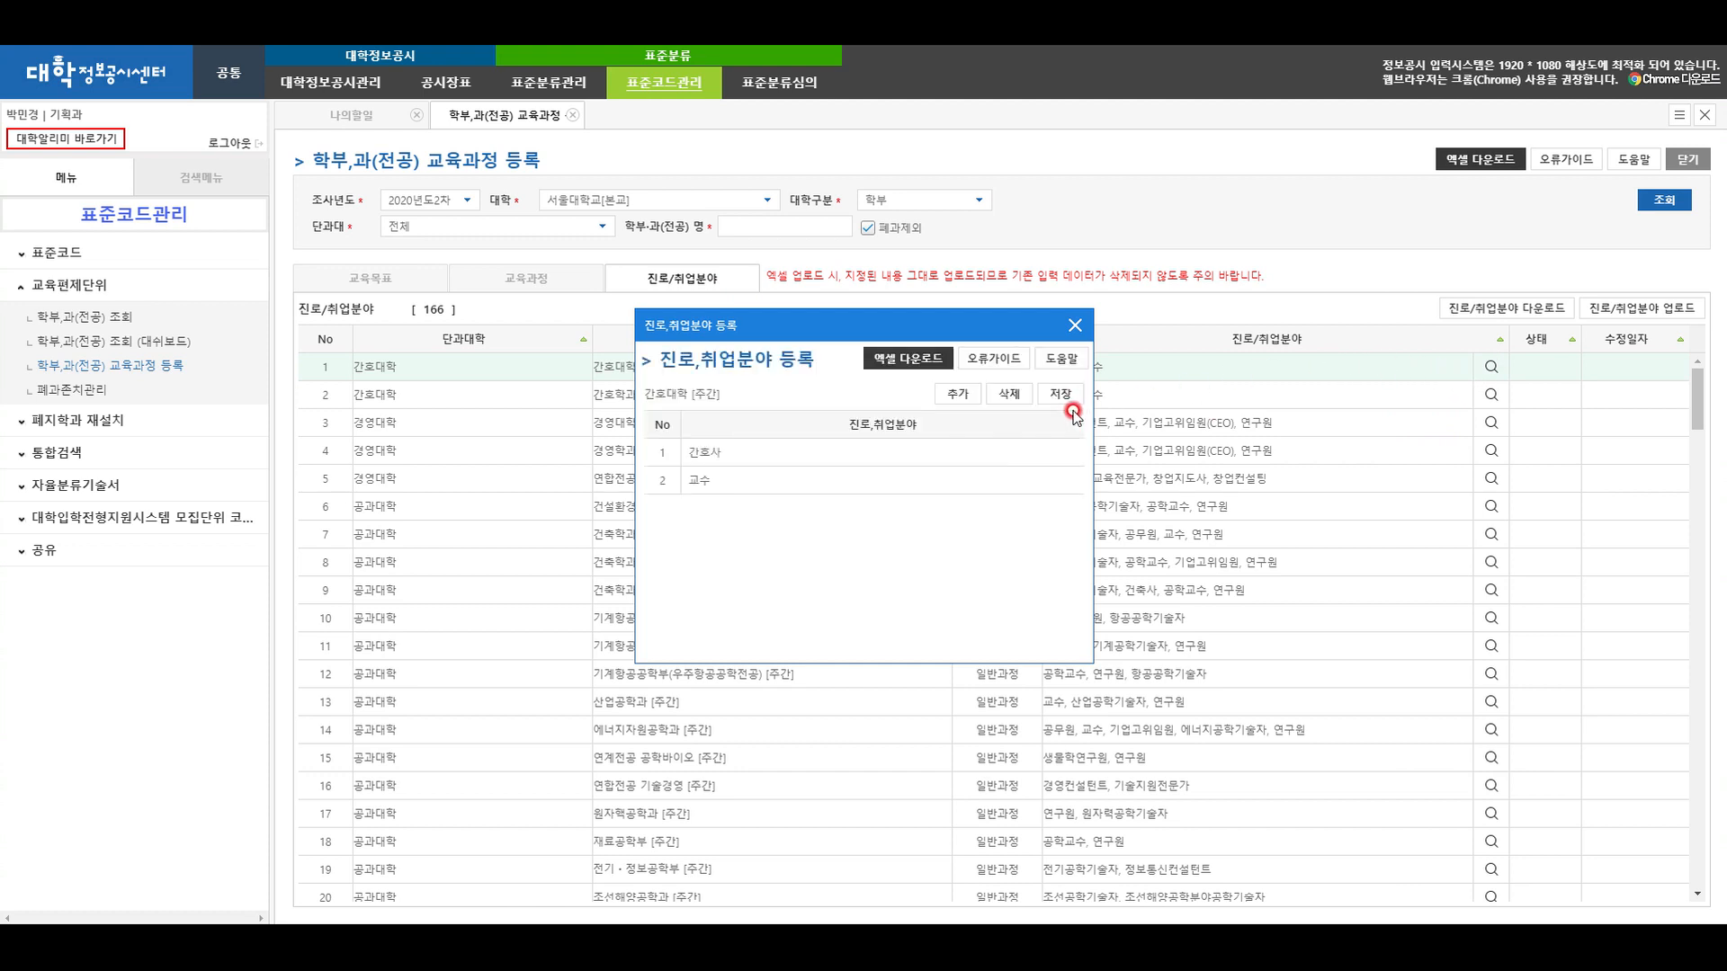
pyautogui.click(956, 396)
pyautogui.click(956, 397)
pyautogui.click(1070, 510)
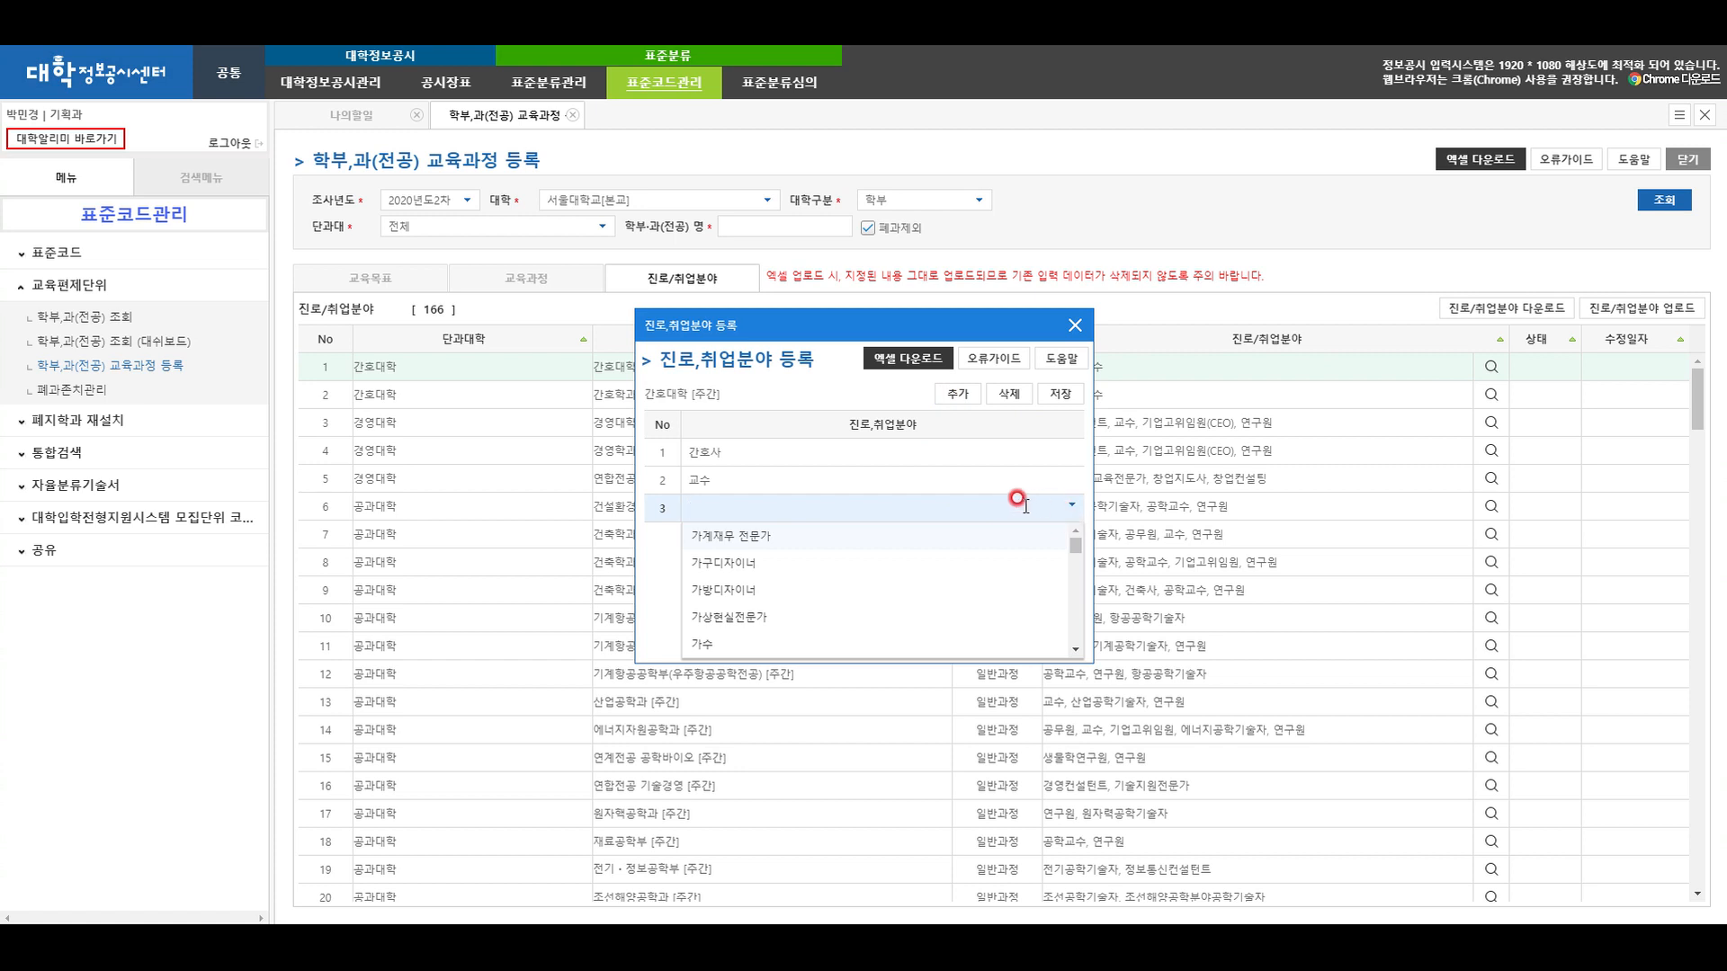
pyautogui.write('간호사')
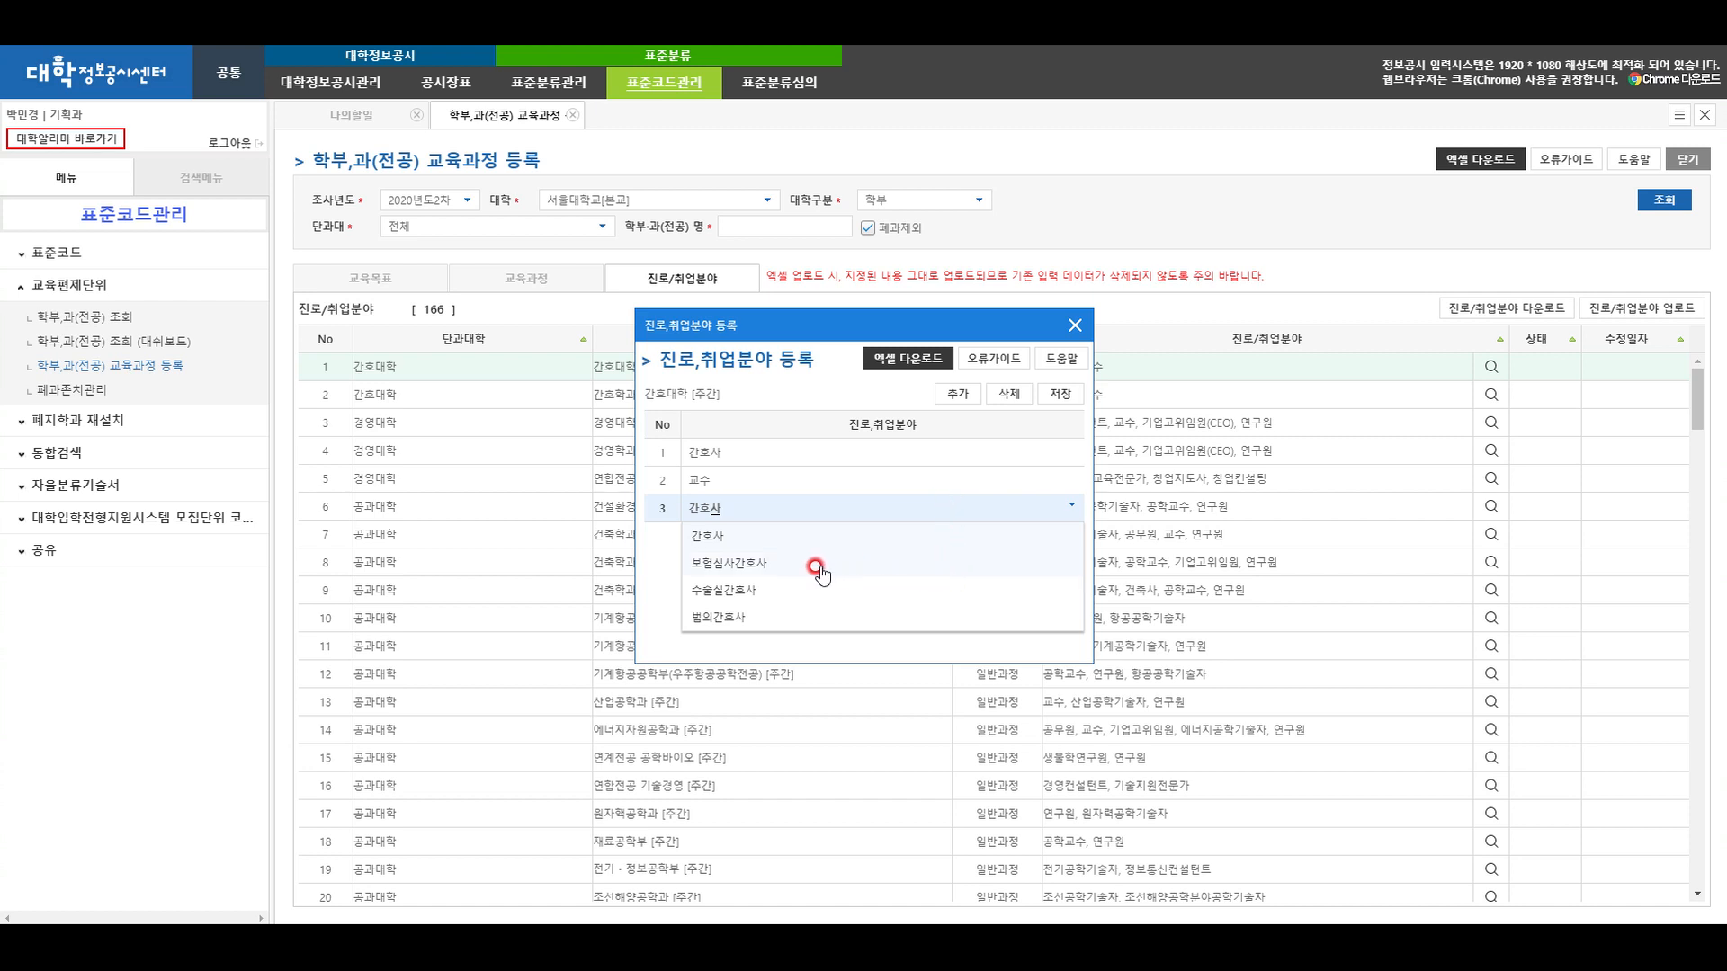
pyautogui.click(792, 564)
# Save the 진로,취업분야 entries of 간호대학 [주간] and close the registration window
pyautogui.click(1056, 395)
pyautogui.click(1026, 142)
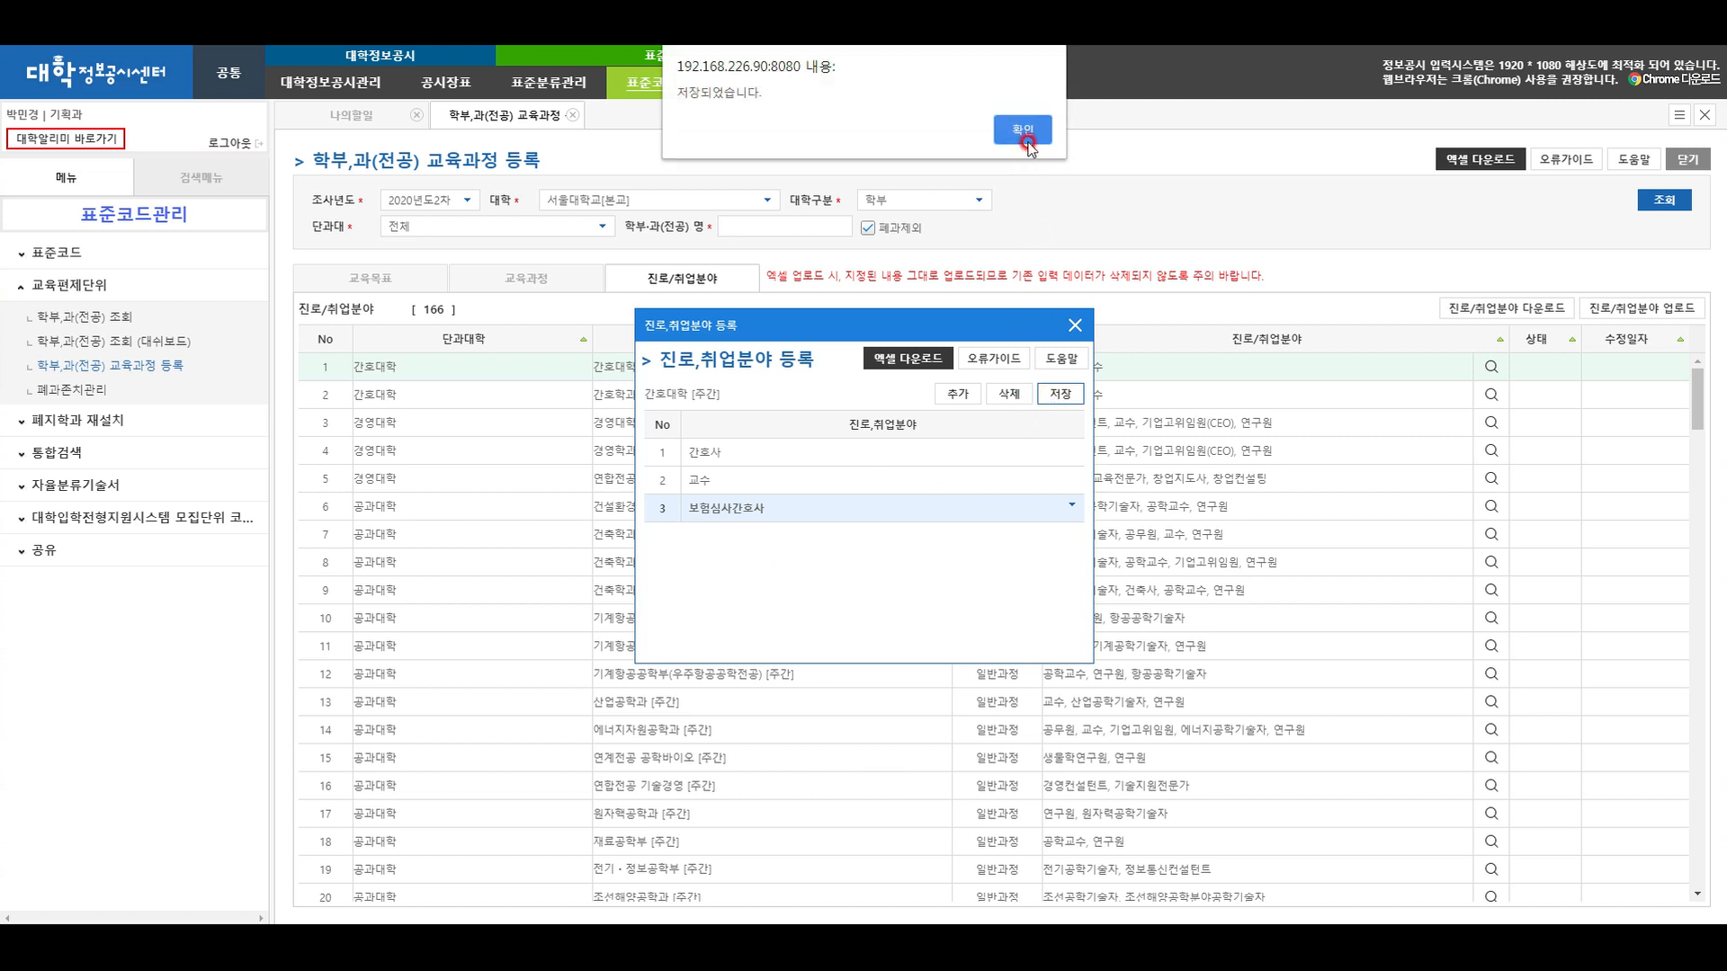
pyautogui.click(1074, 326)
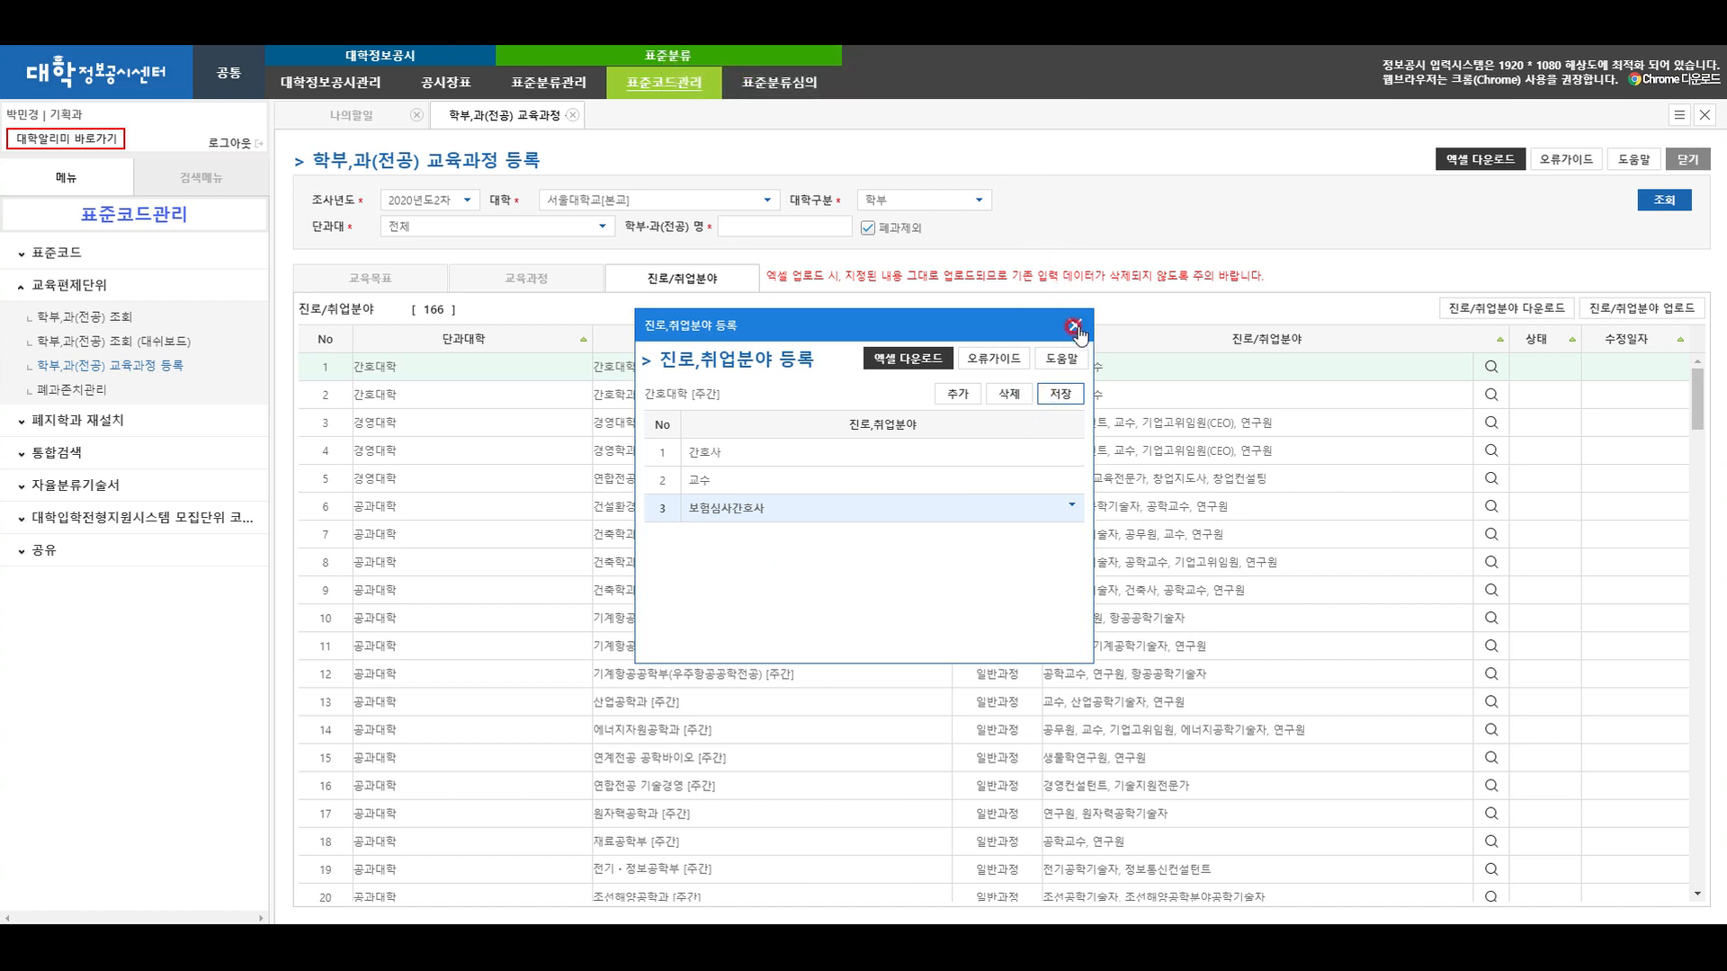
pyautogui.click(1073, 326)
pyautogui.click(1083, 327)
pyautogui.click(1083, 327)
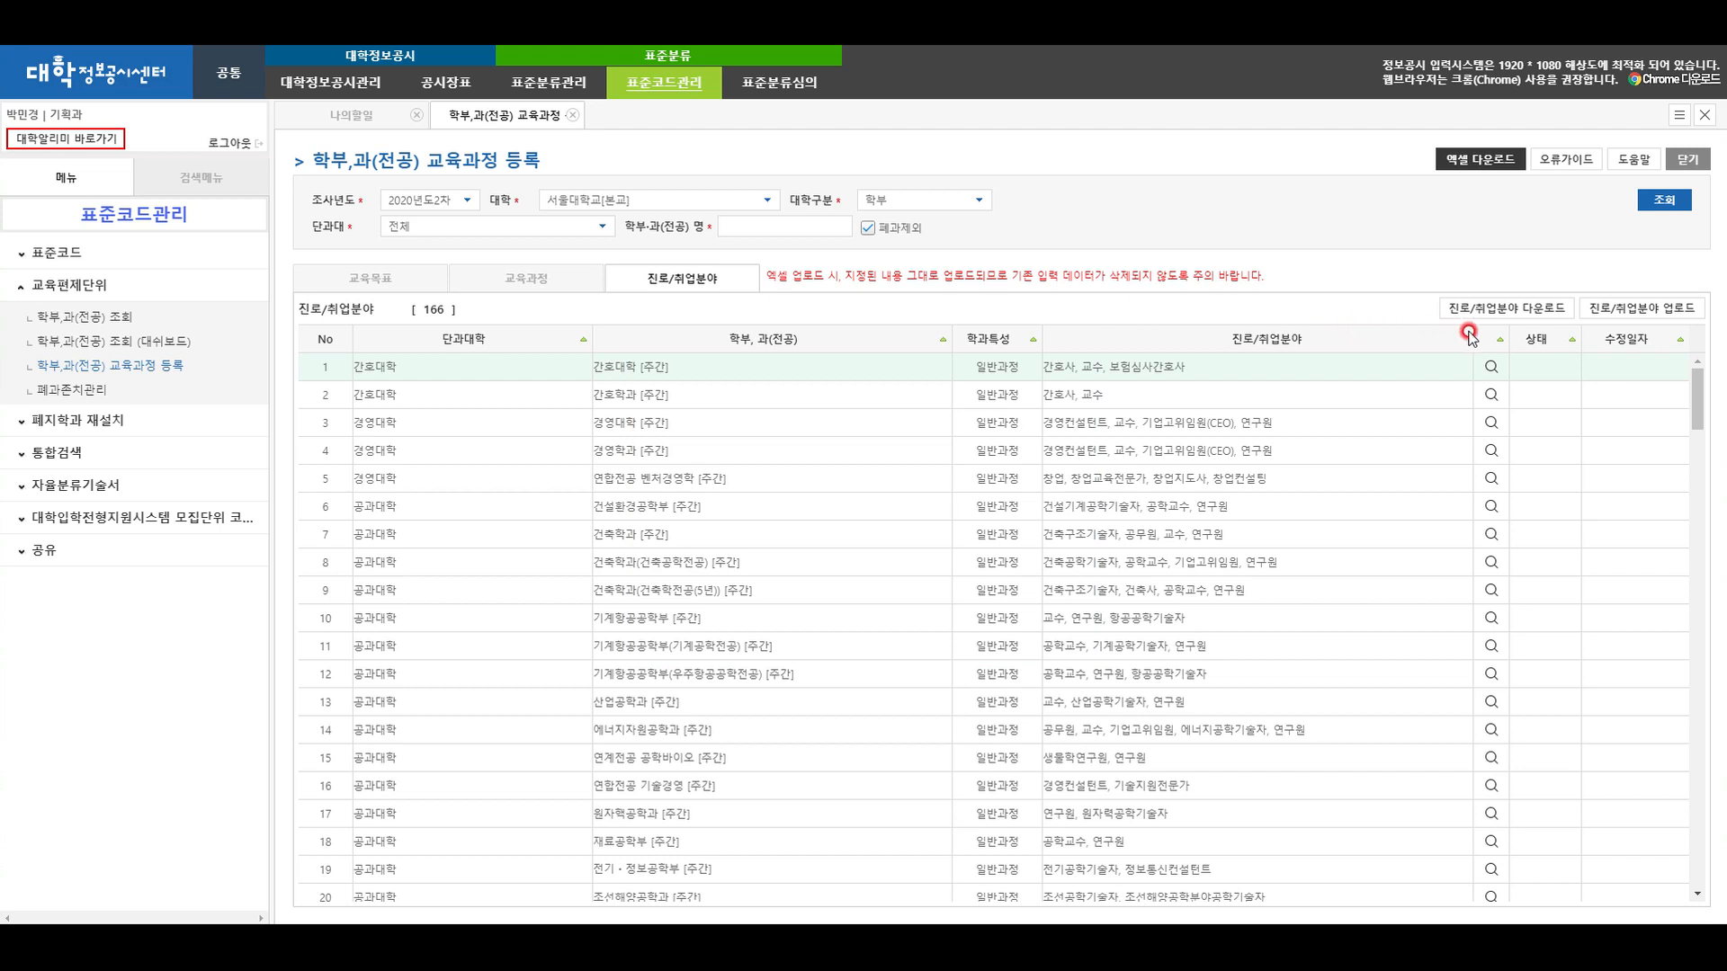
# Download the 진로_취업분야 workbook and replace G3:H3 with code 00005 가수 copied from the 진로_취업분야코드 sheet
pyautogui.click(1494, 314)
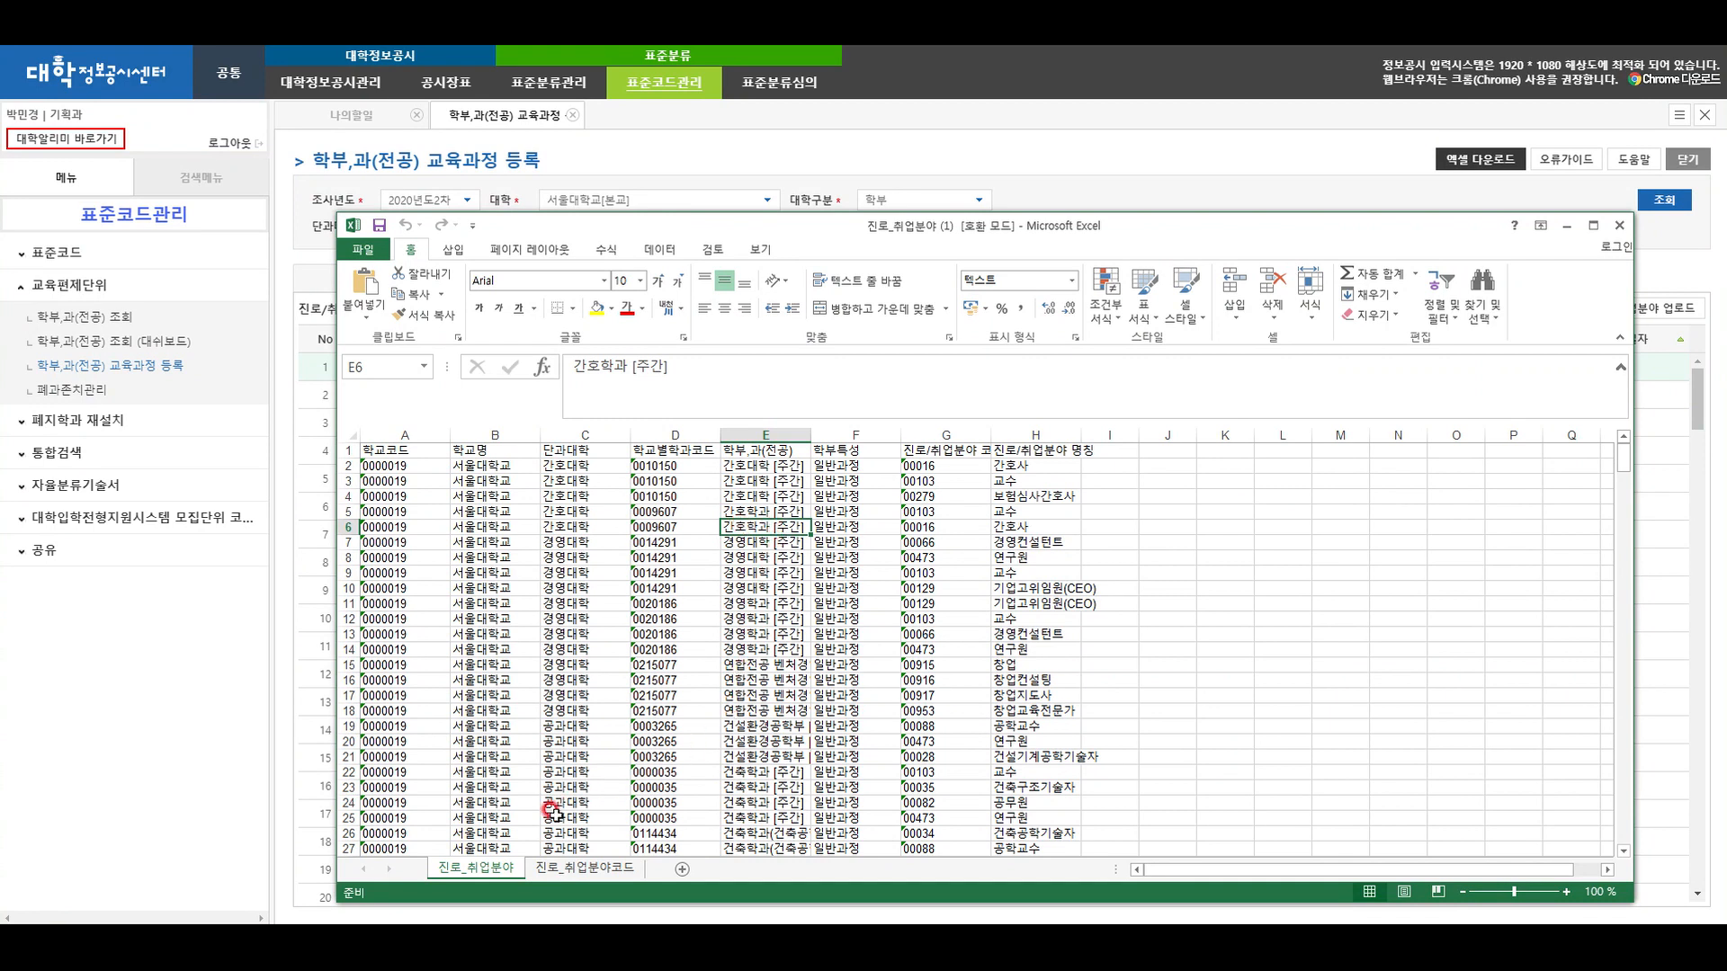
pyautogui.click(582, 867)
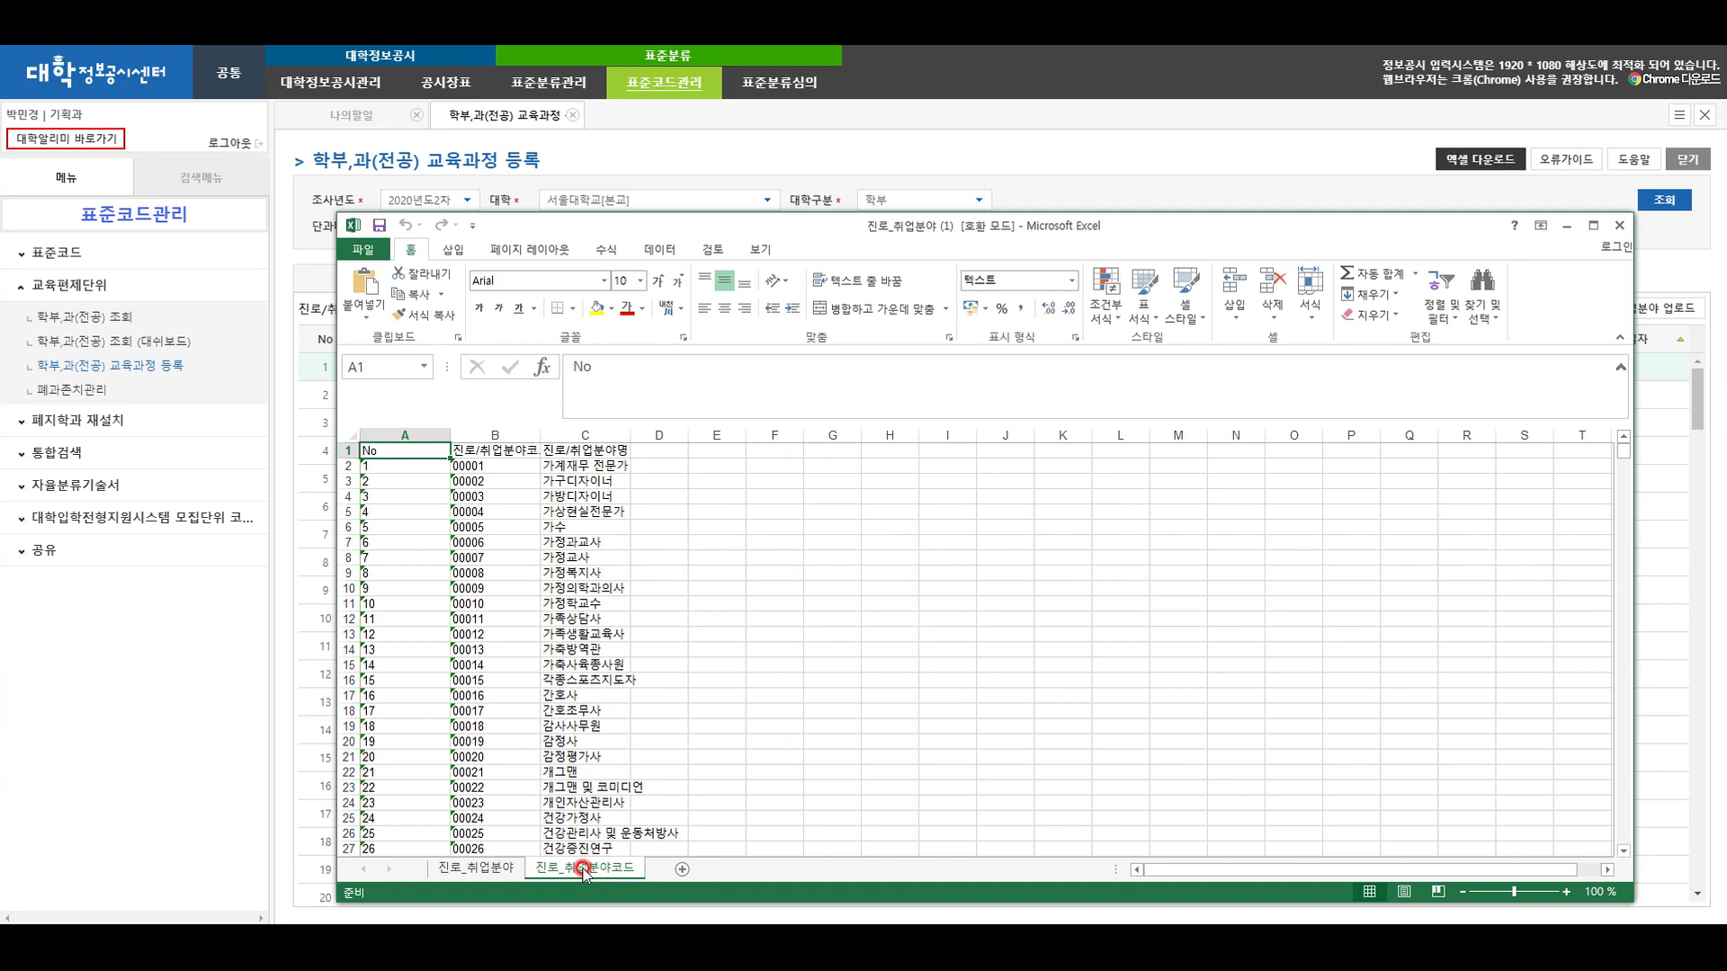
pyautogui.moveTo(497, 527); pyautogui.dragTo(567, 531)
pyautogui.hotkey('ctrl', 'c')
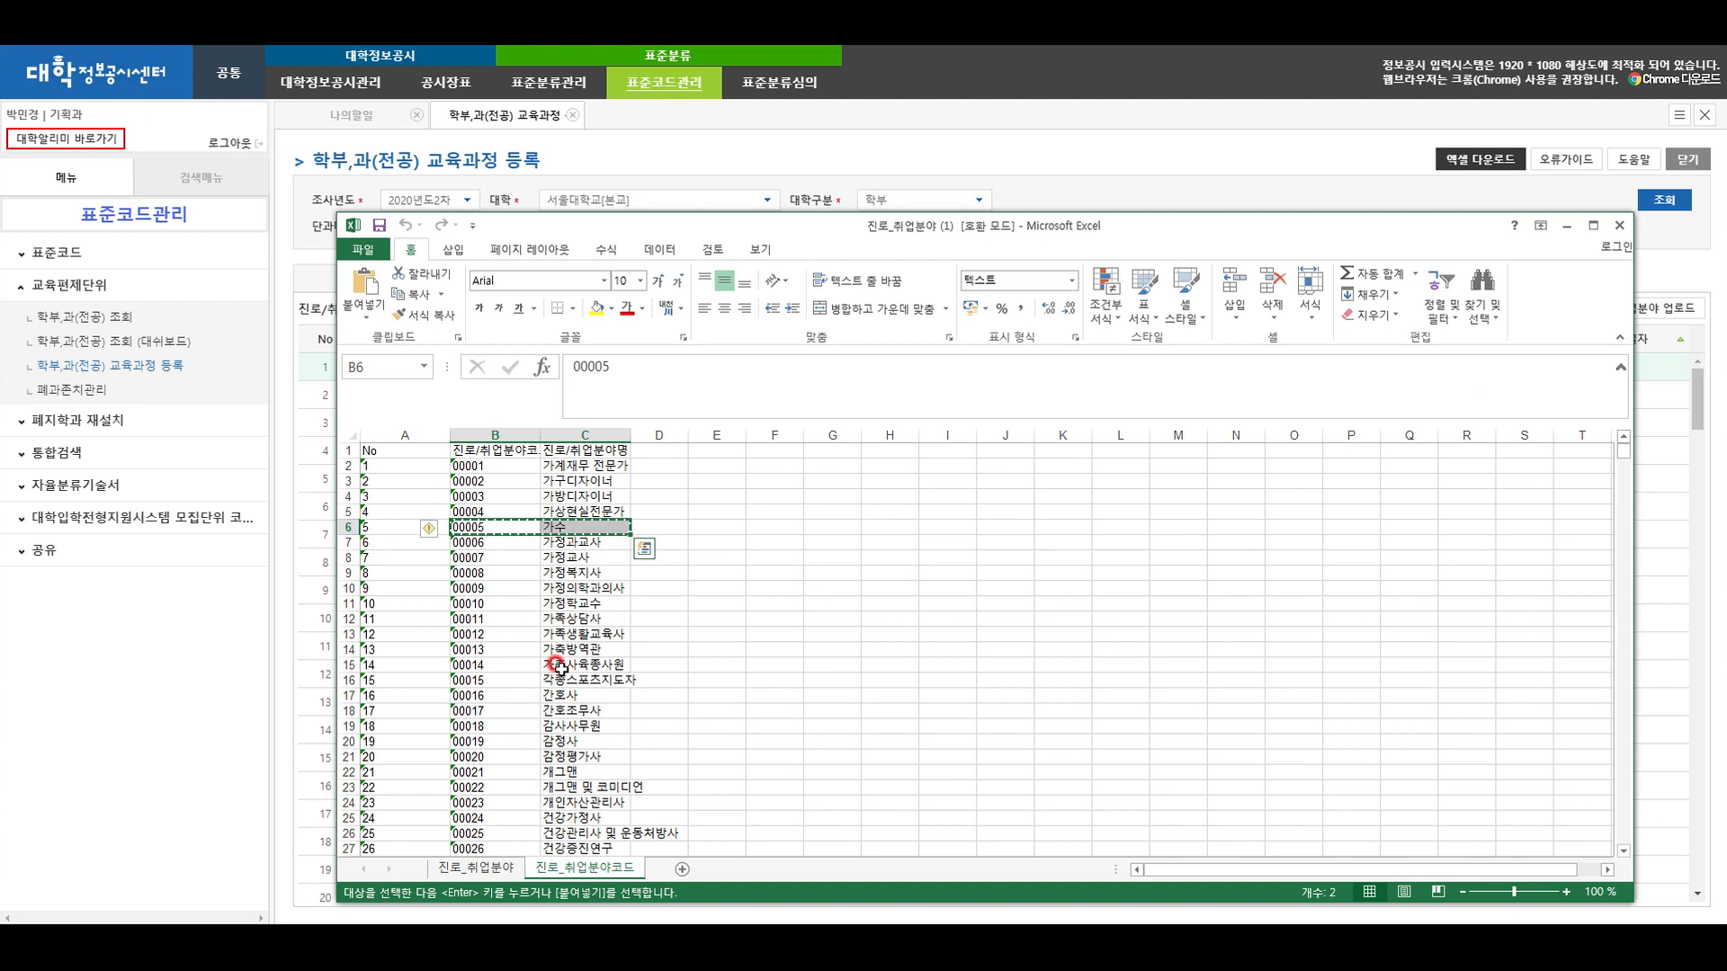
pyautogui.click(461, 867)
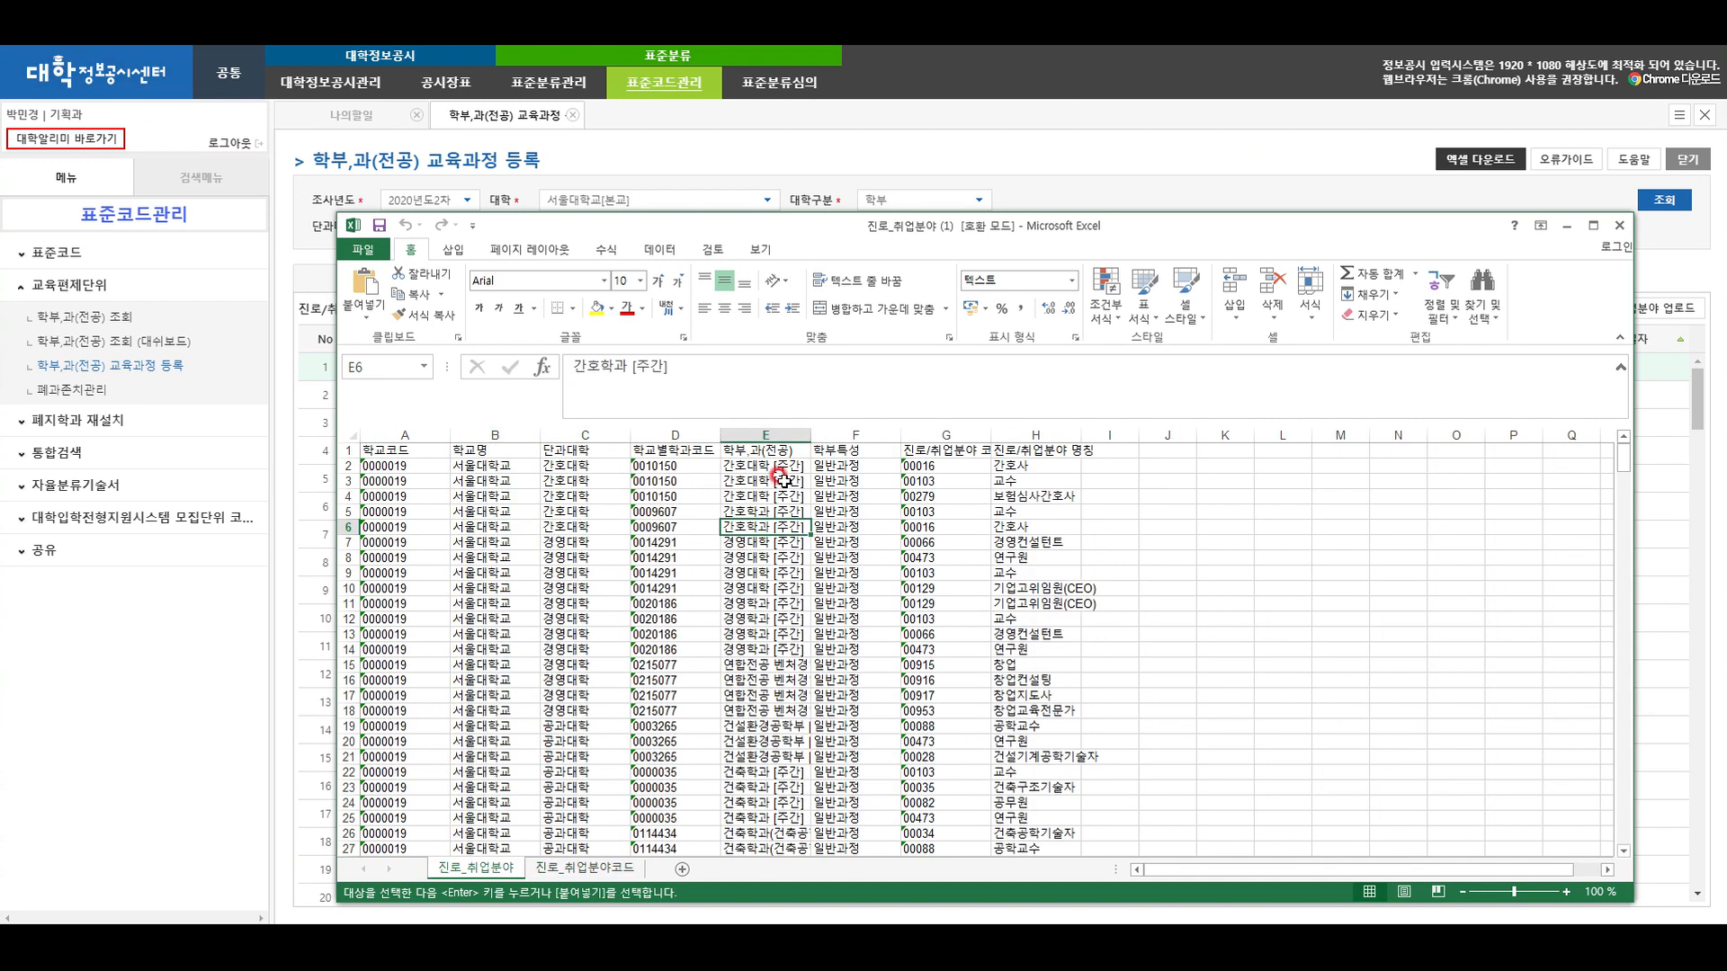
pyautogui.click(952, 478)
pyautogui.hotkey('ctrl', 'v')
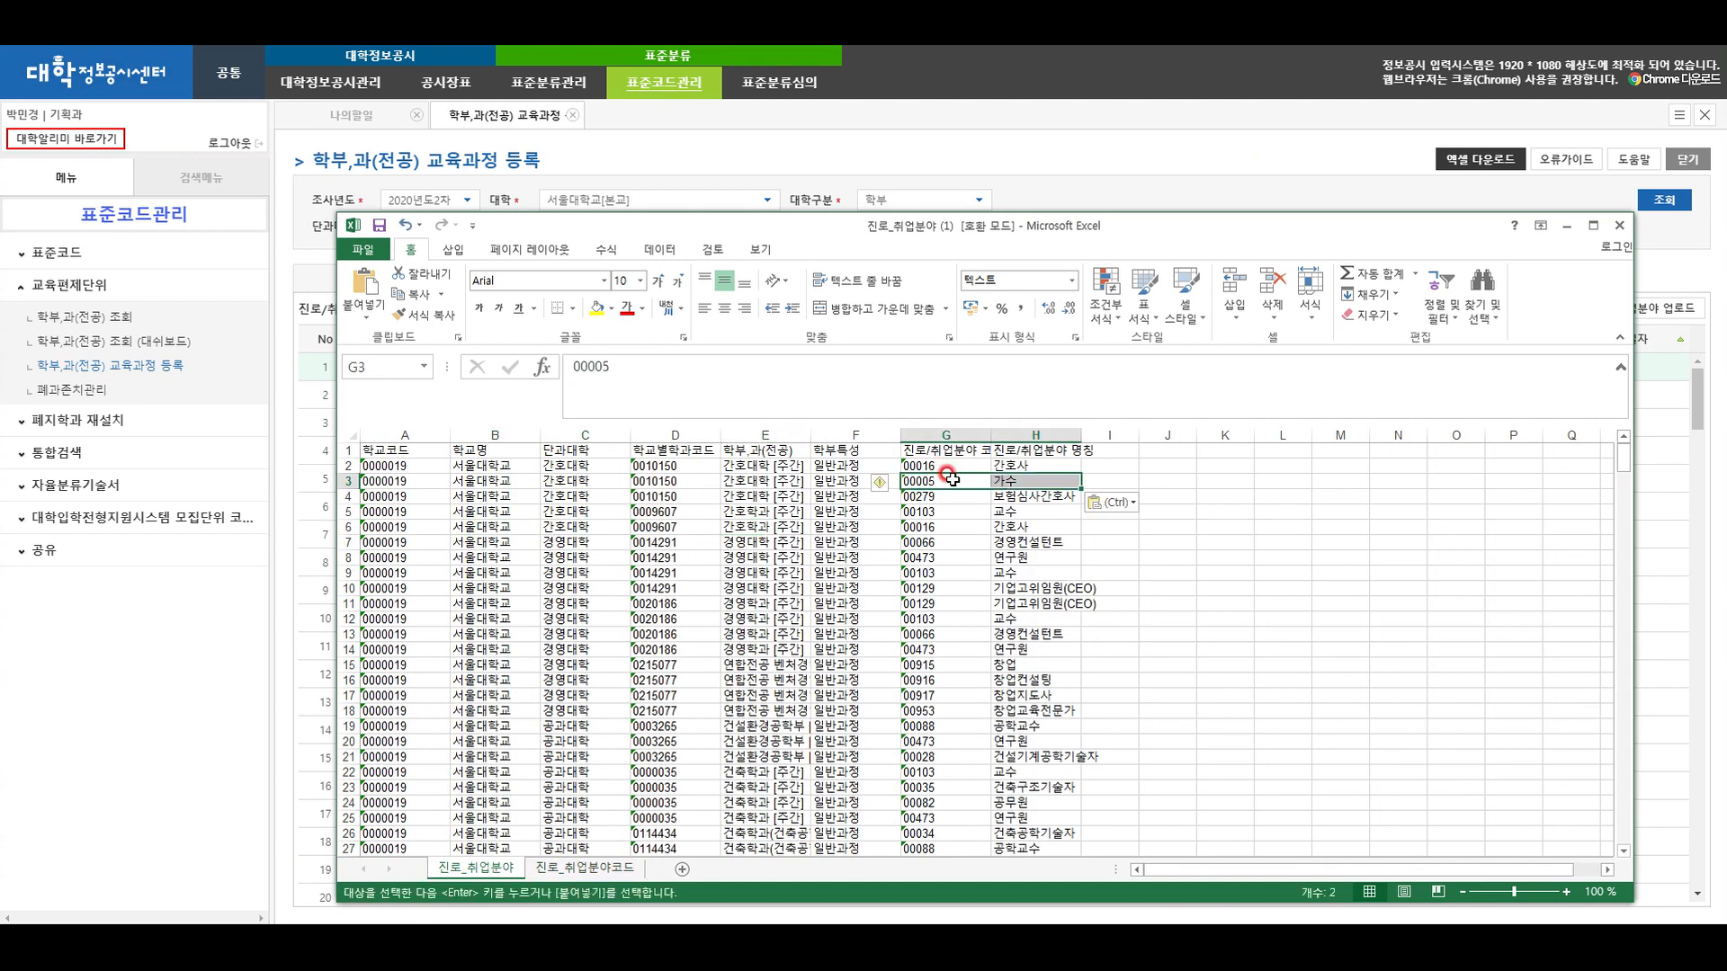
pyautogui.press('ctrl')
pyautogui.press('Escape')
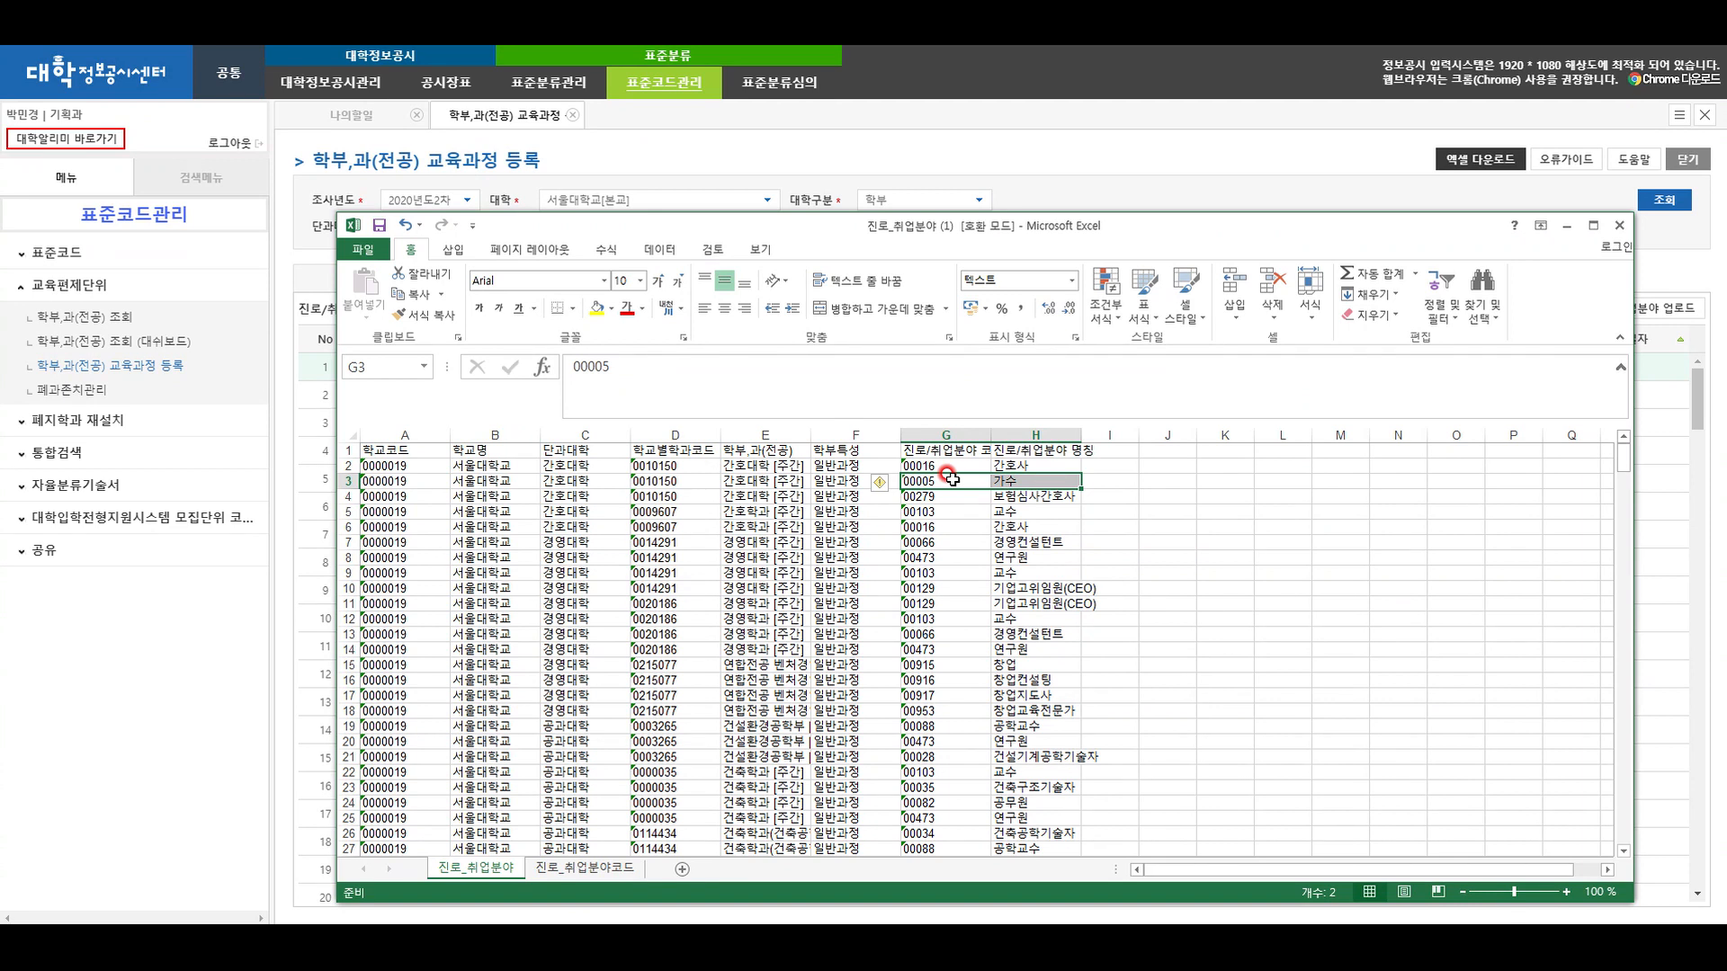
# Insert a copy of the 보험심사간호사 row (row 4) directly below it as row 5 of the 진로_취업분야 sheet
pyautogui.click(345, 496)
pyautogui.hotkey('ctrl', 'c')
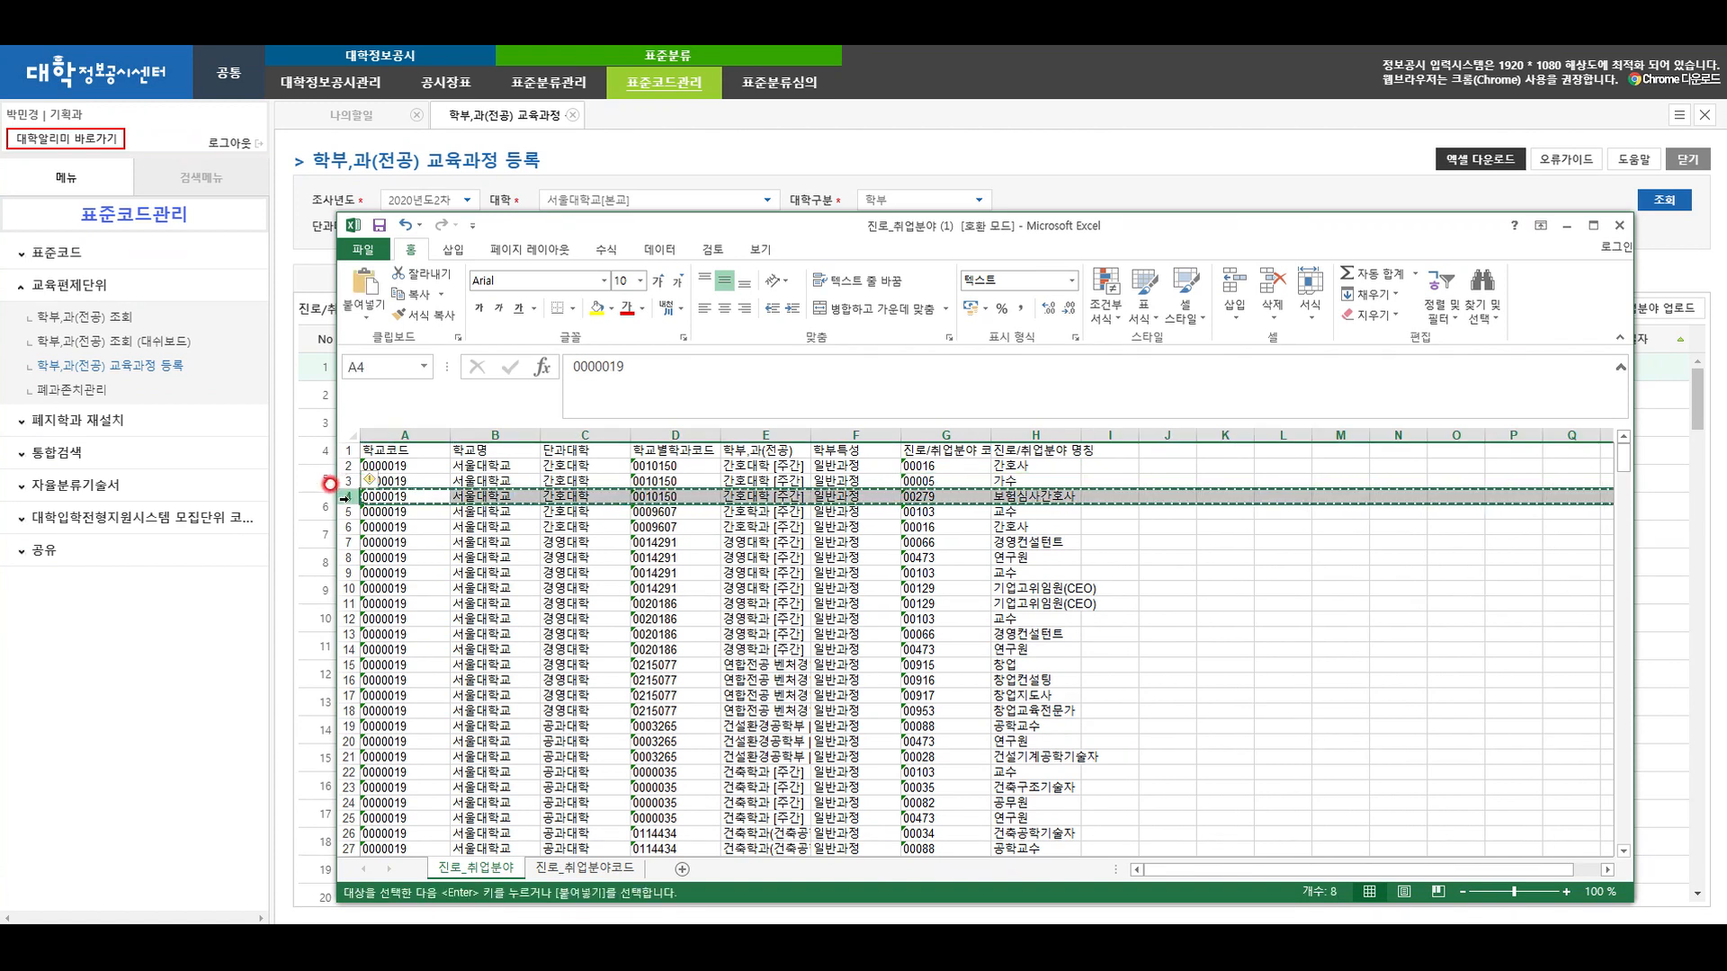
pyautogui.click(348, 512)
pyautogui.rightClick(348, 511)
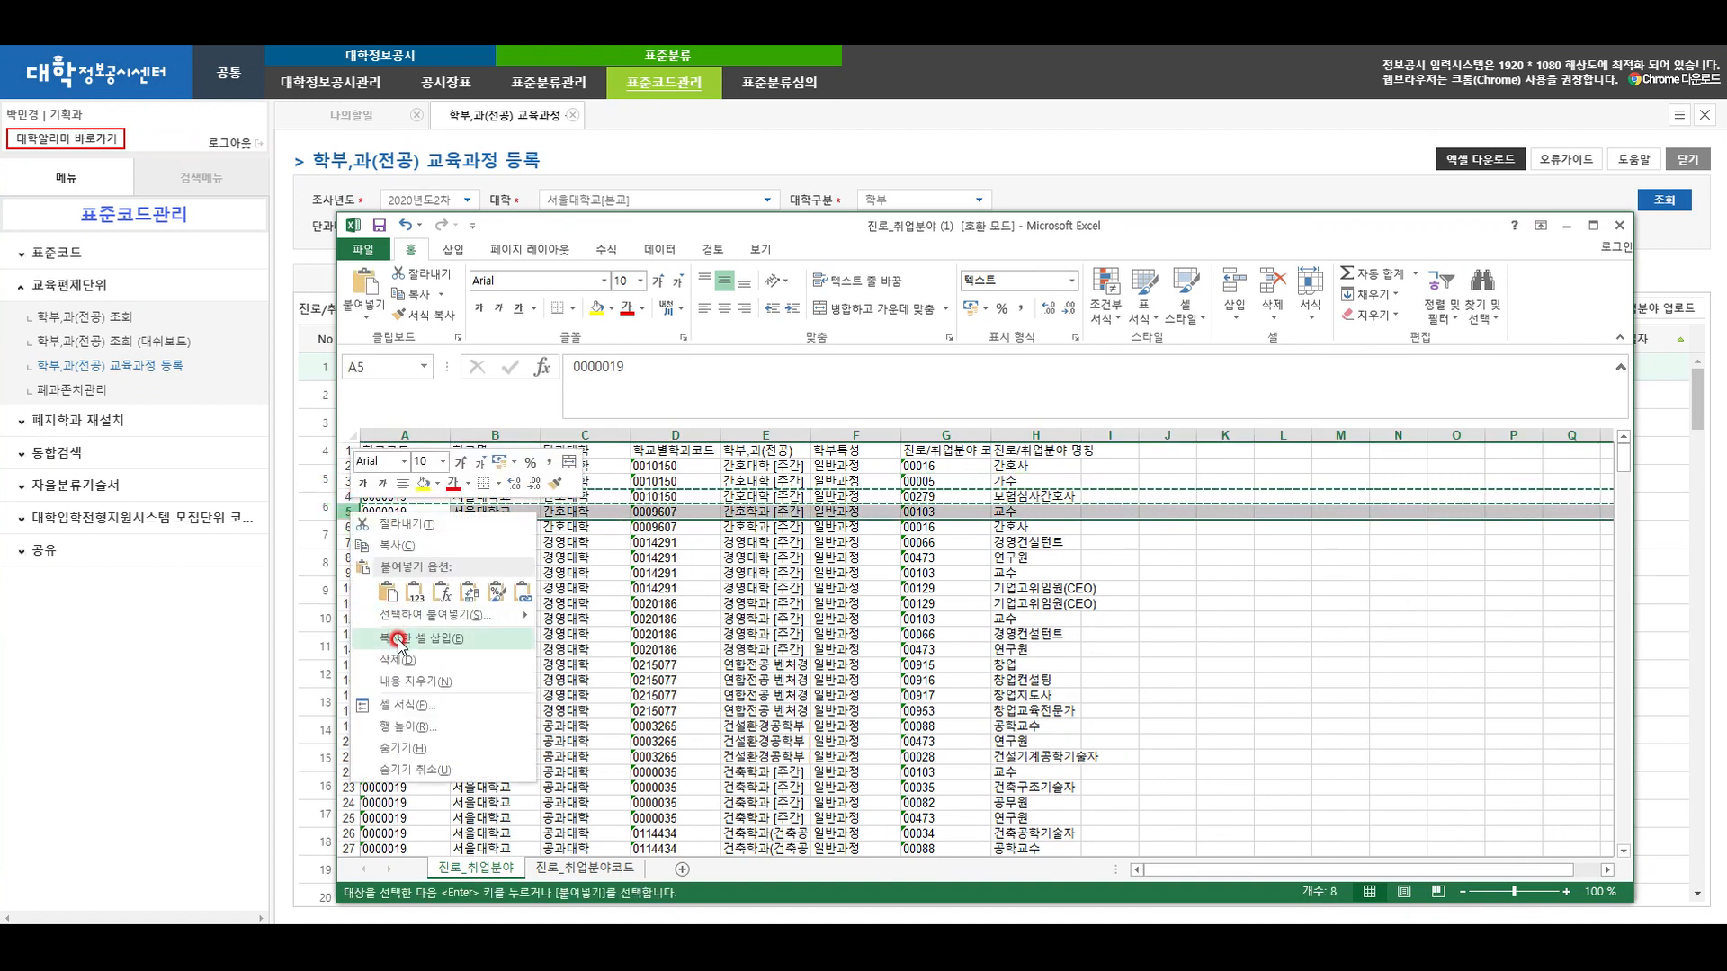
pyautogui.click(398, 638)
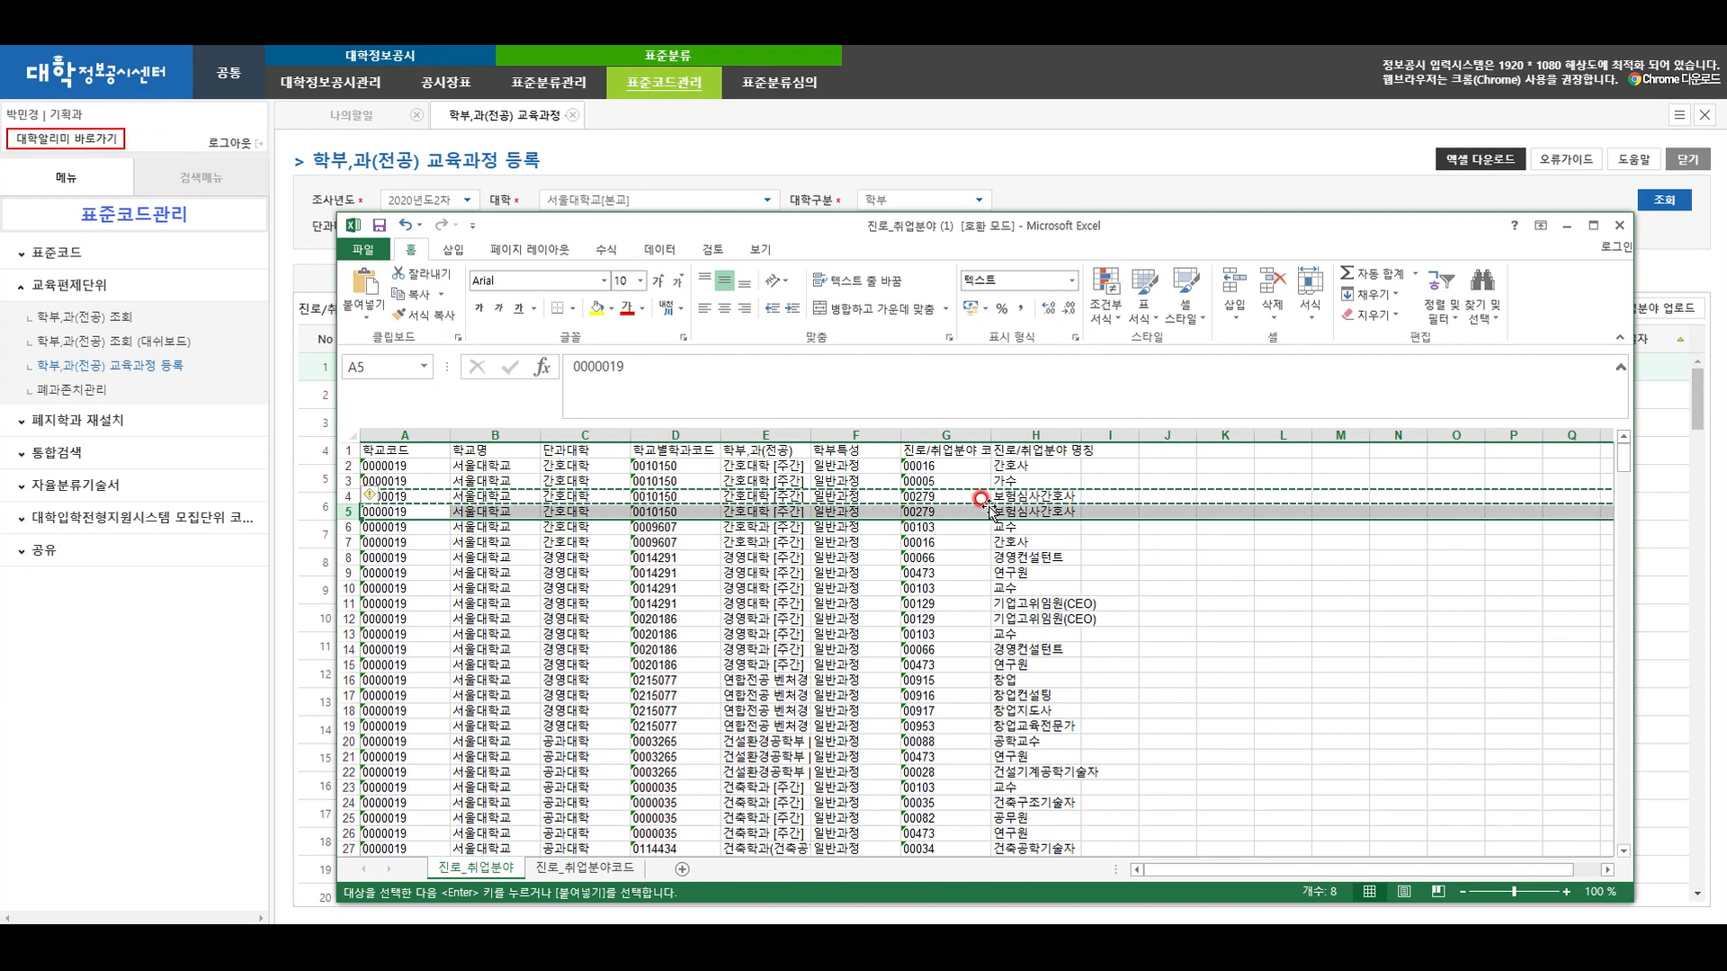
# Replace G5:H5 with code 00009 가정의학과의사 copied from the 진로_취업분야코드 sheet
pyautogui.click(969, 511)
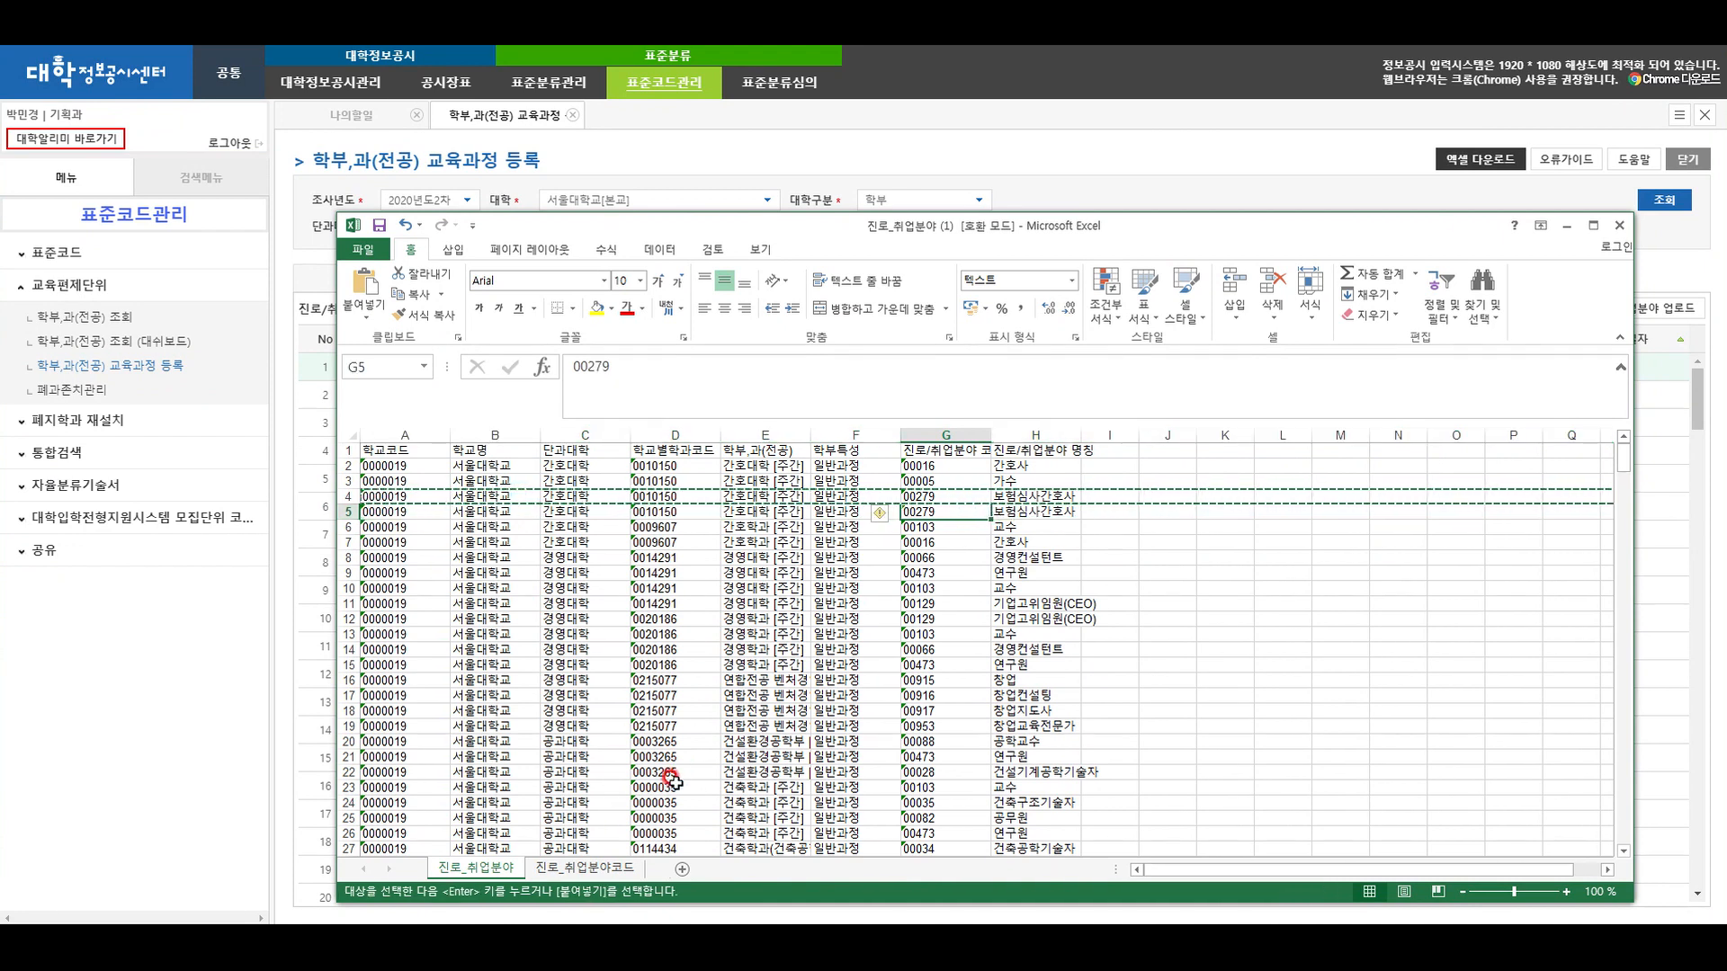
pyautogui.click(585, 868)
pyautogui.moveTo(476, 588); pyautogui.dragTo(584, 588)
pyautogui.hotkey('ctrl', 'c')
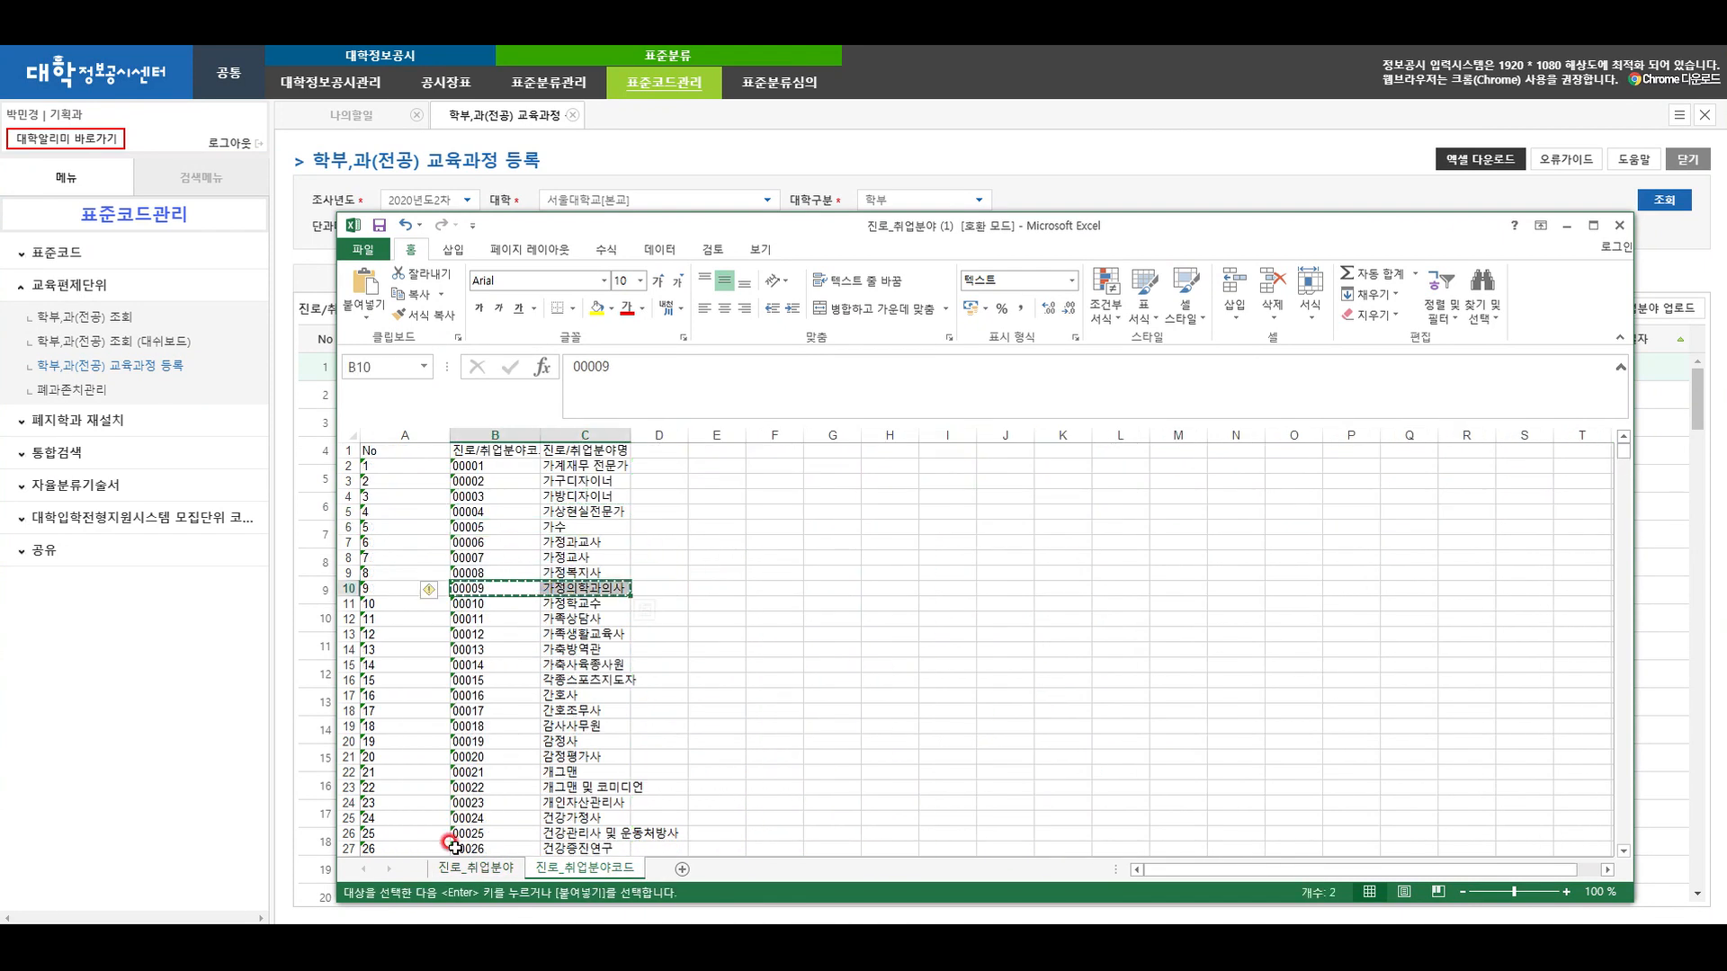
pyautogui.click(455, 869)
pyautogui.click(958, 508)
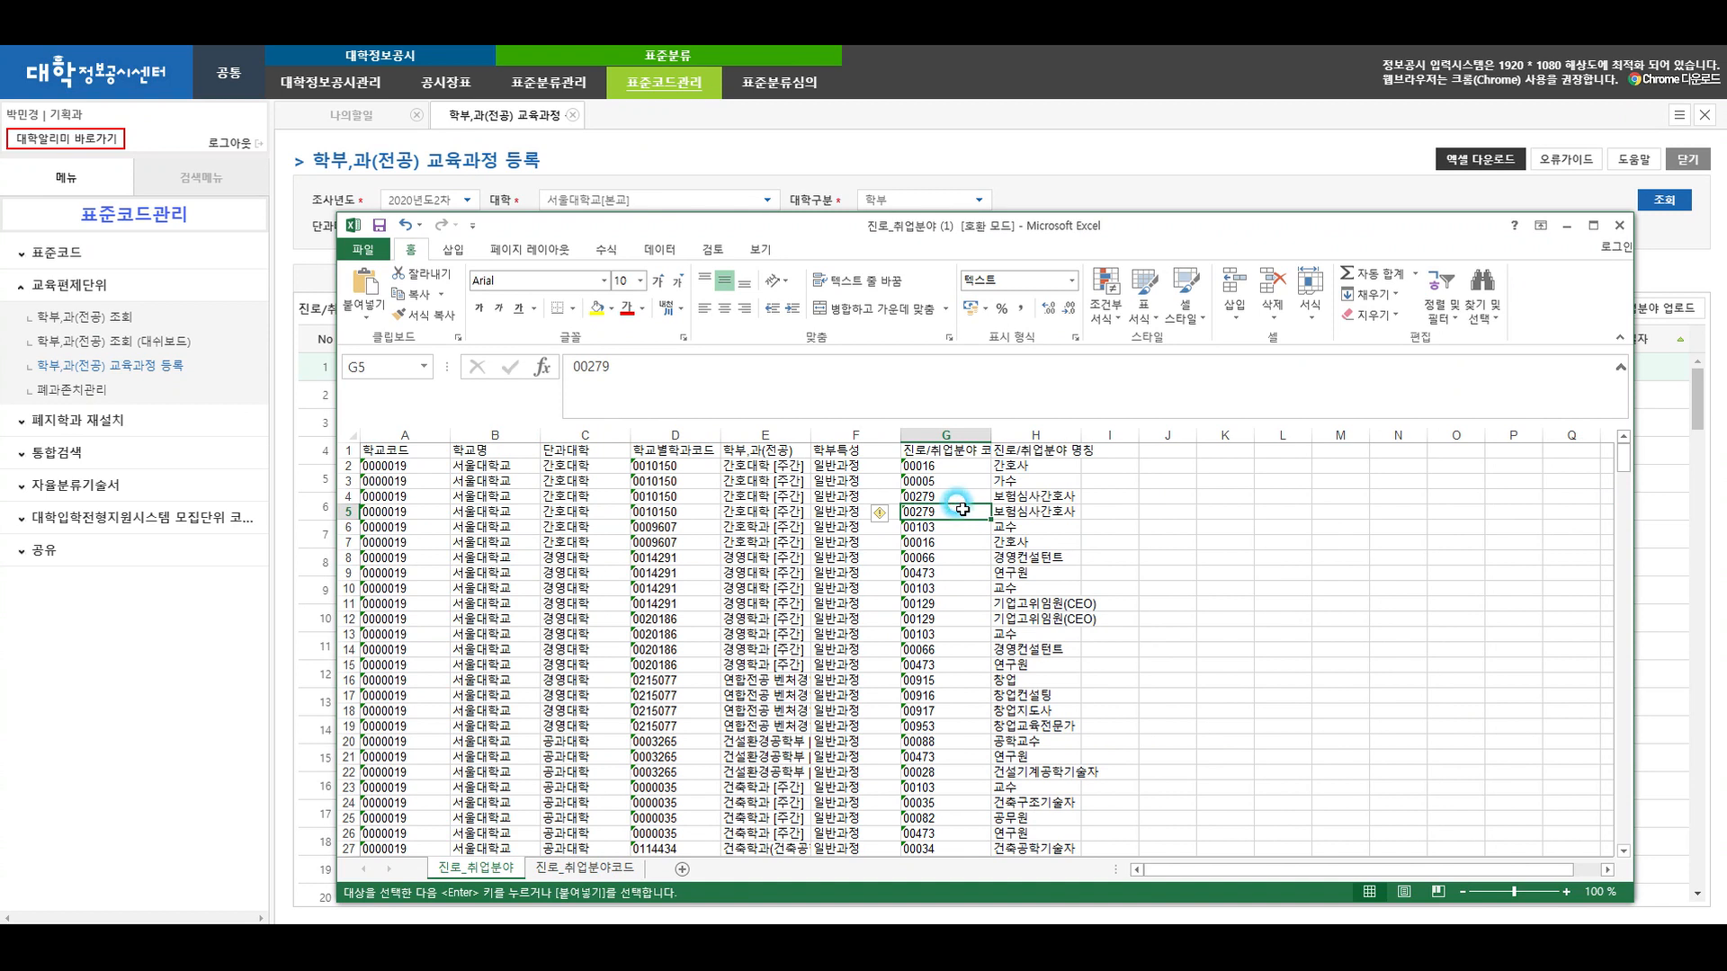
pyautogui.hotkey('ctrl', 'v')
# Clear the 진로/취업분야 codes and names from G3:H3 down to the last row and close the workbook
pyautogui.click(965, 482)
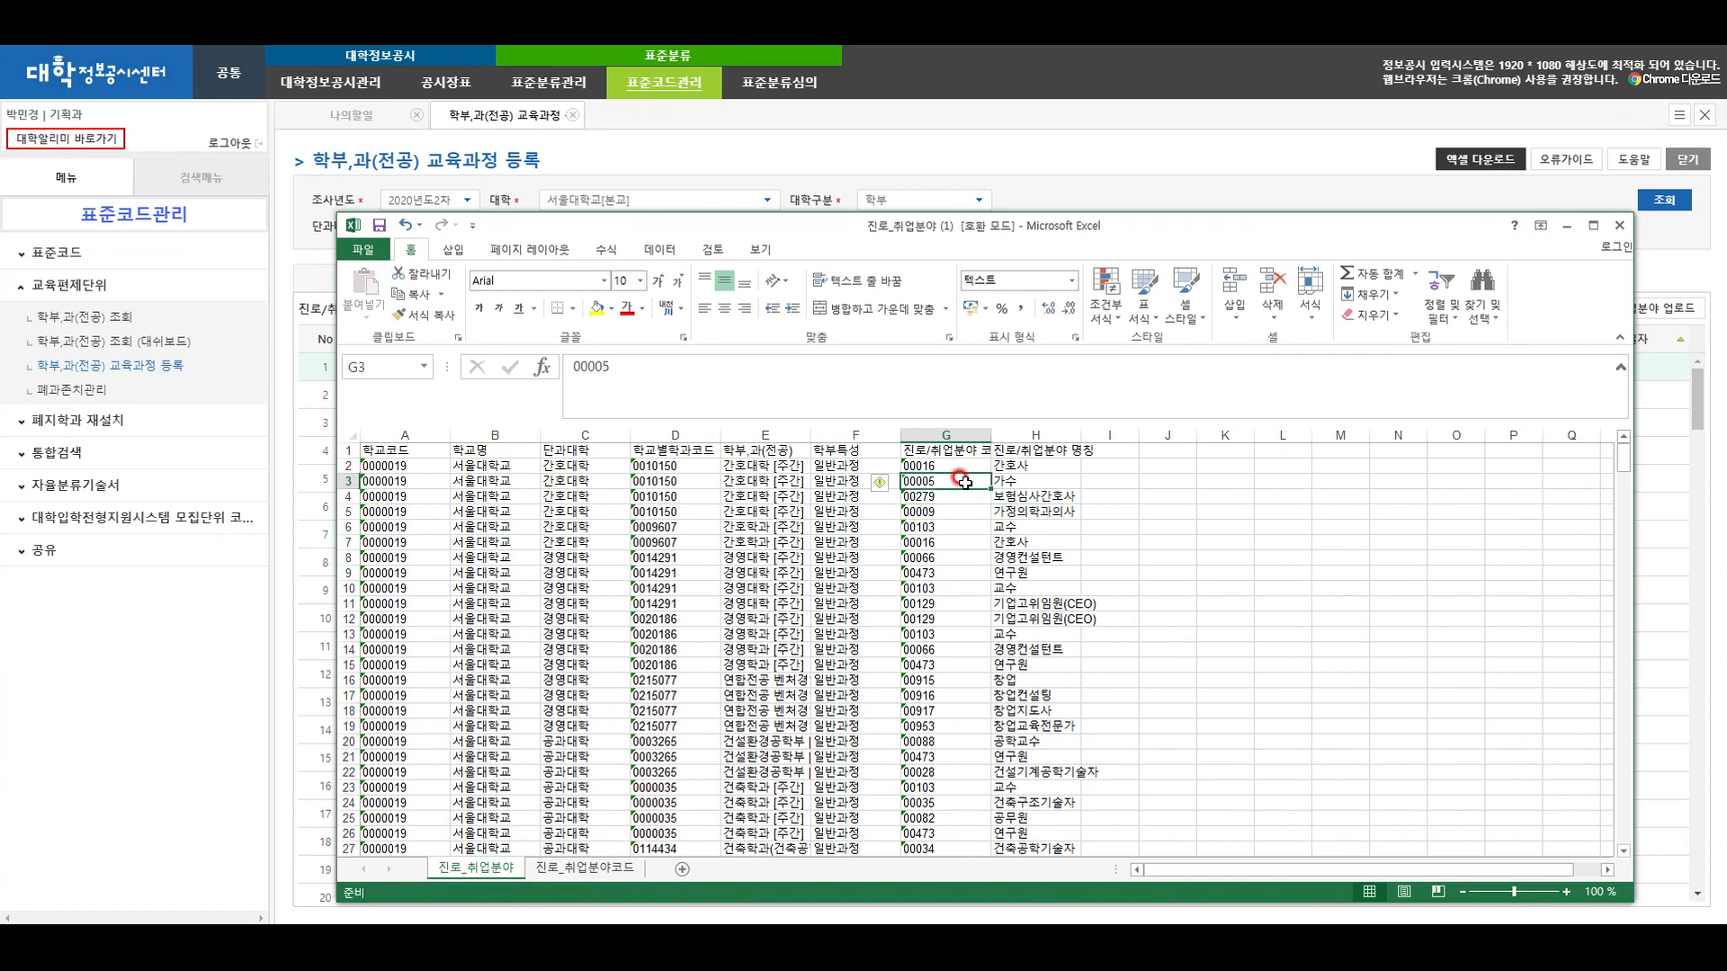
pyautogui.moveTo(964, 482); pyautogui.dragTo(1037, 483)
pyautogui.rightClick(1037, 483)
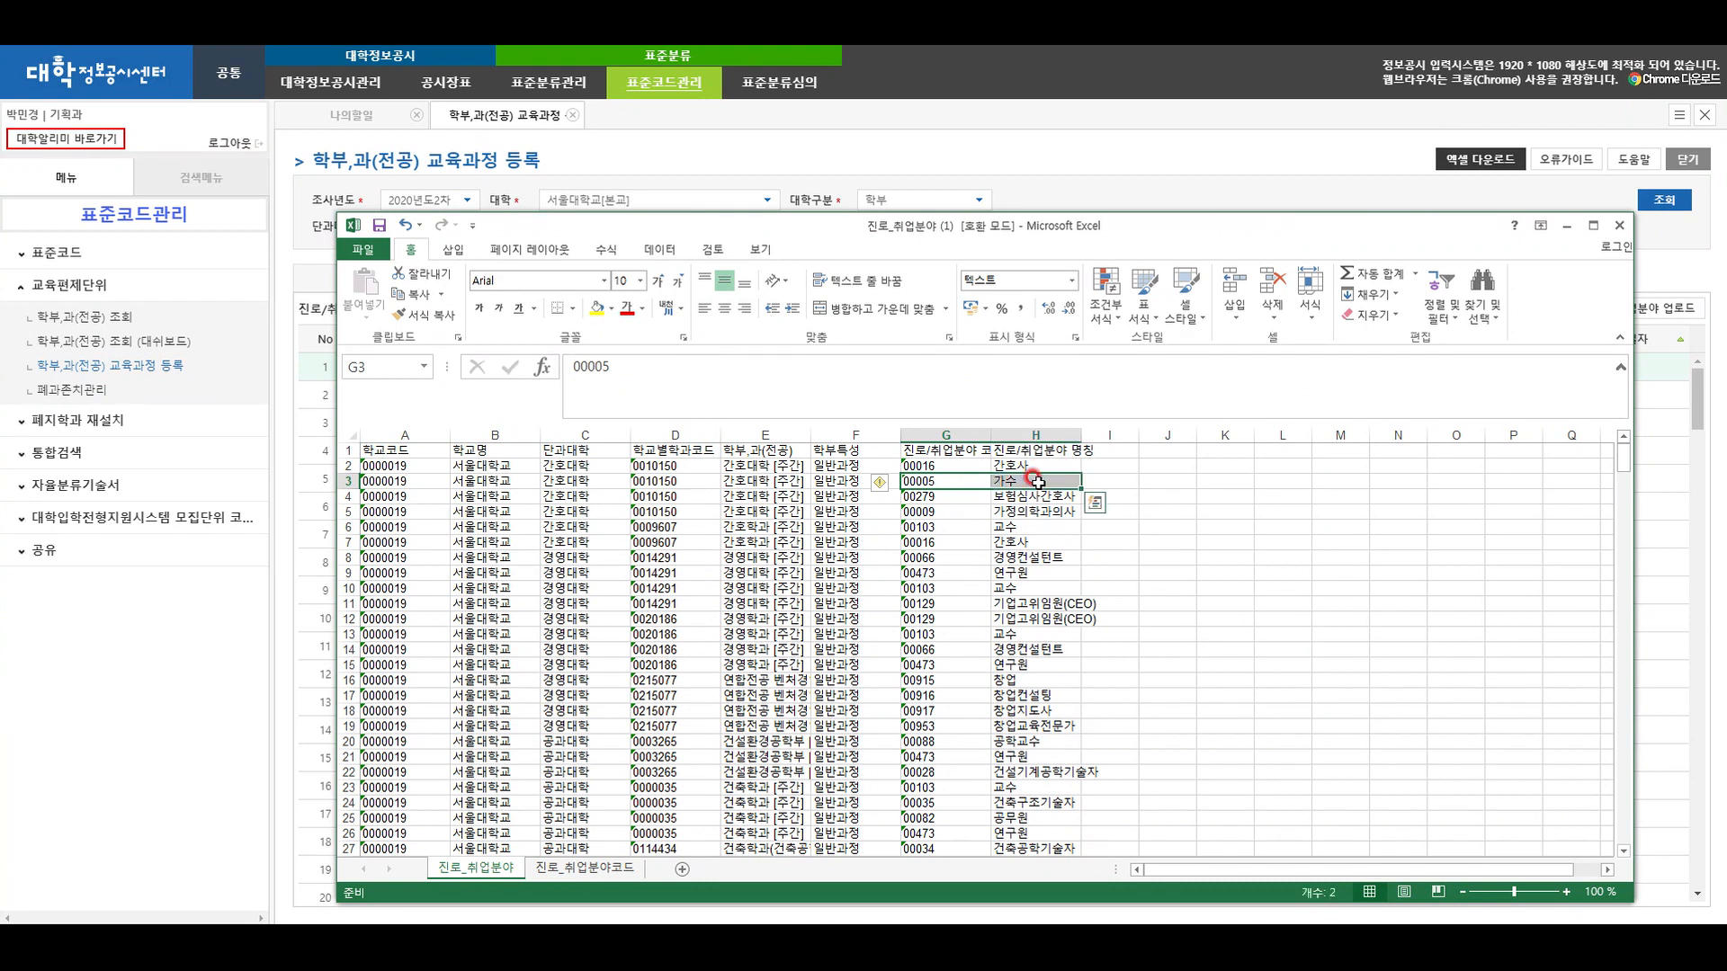
pyautogui.hotkey('ctrl', 'shift', 'Down')
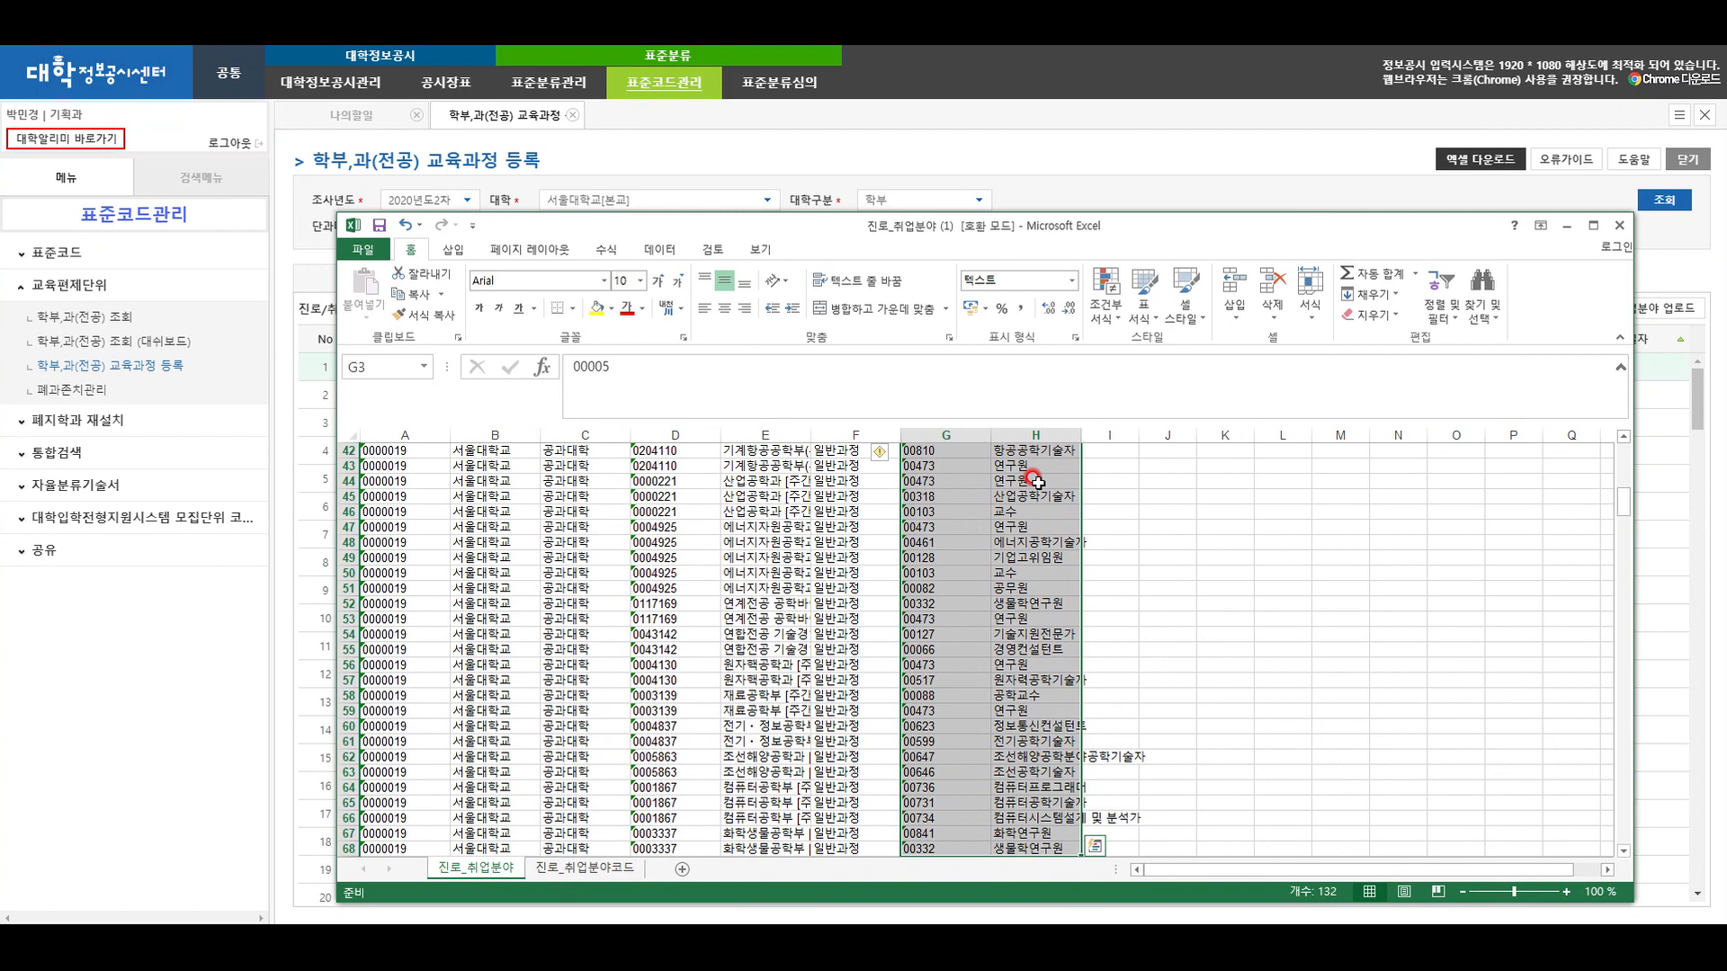
pyautogui.press('Delete')
pyautogui.click(1034, 494)
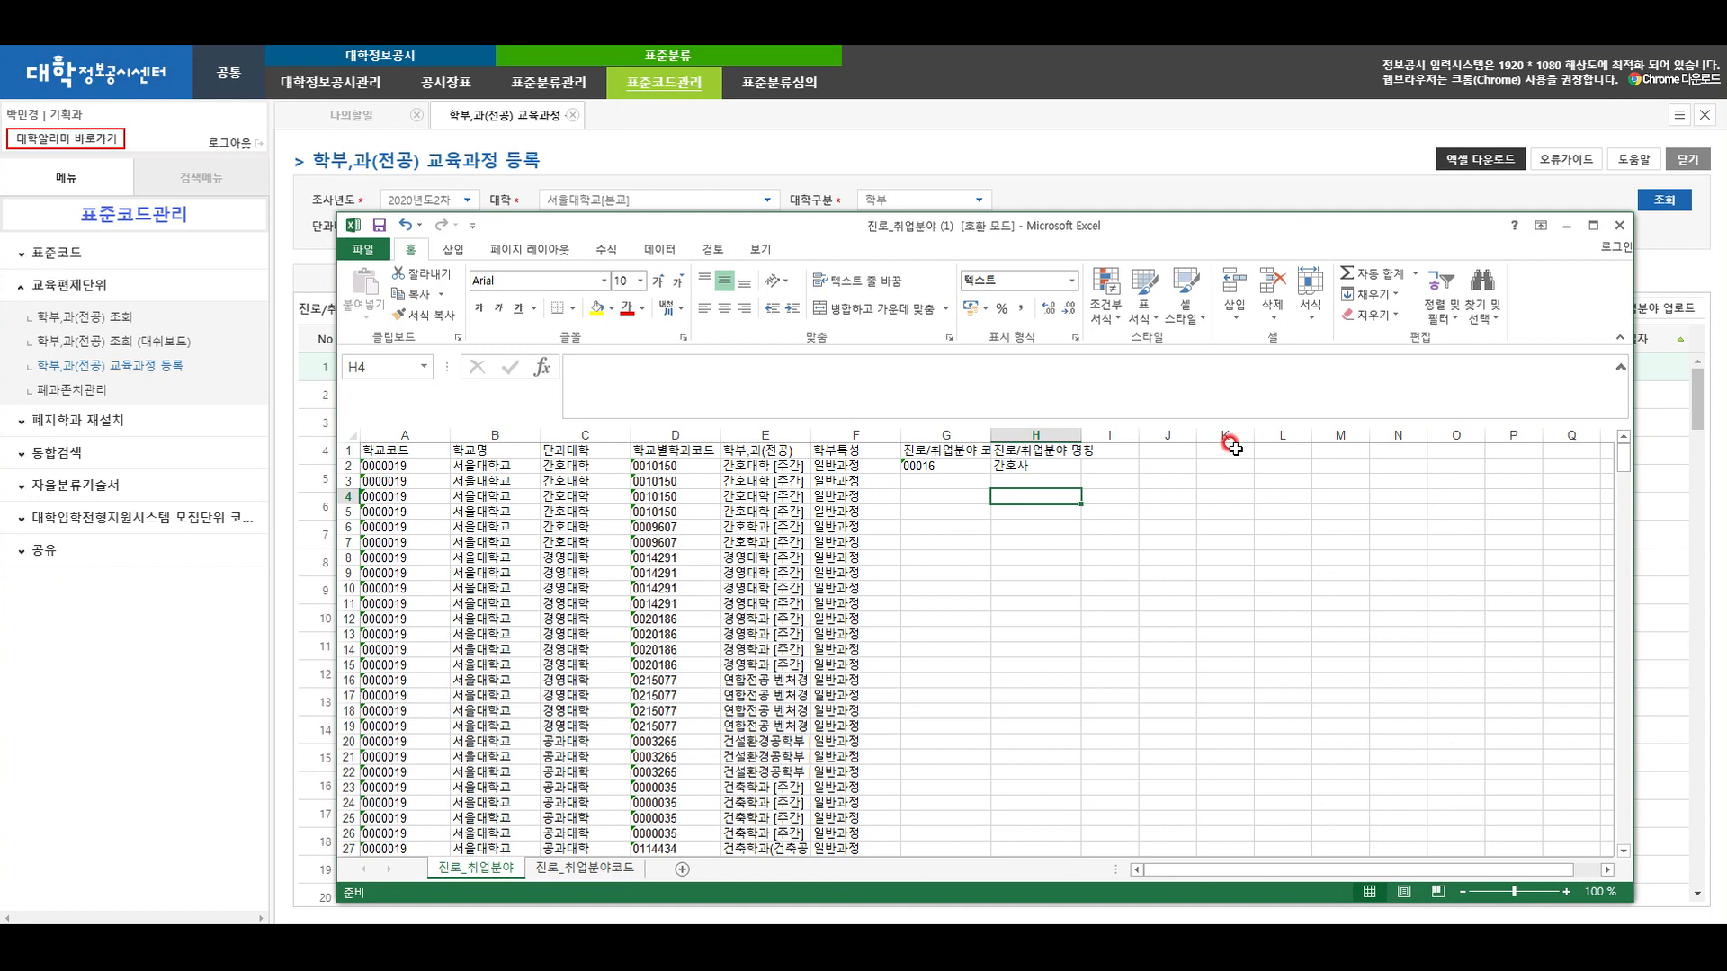
pyautogui.click(1615, 223)
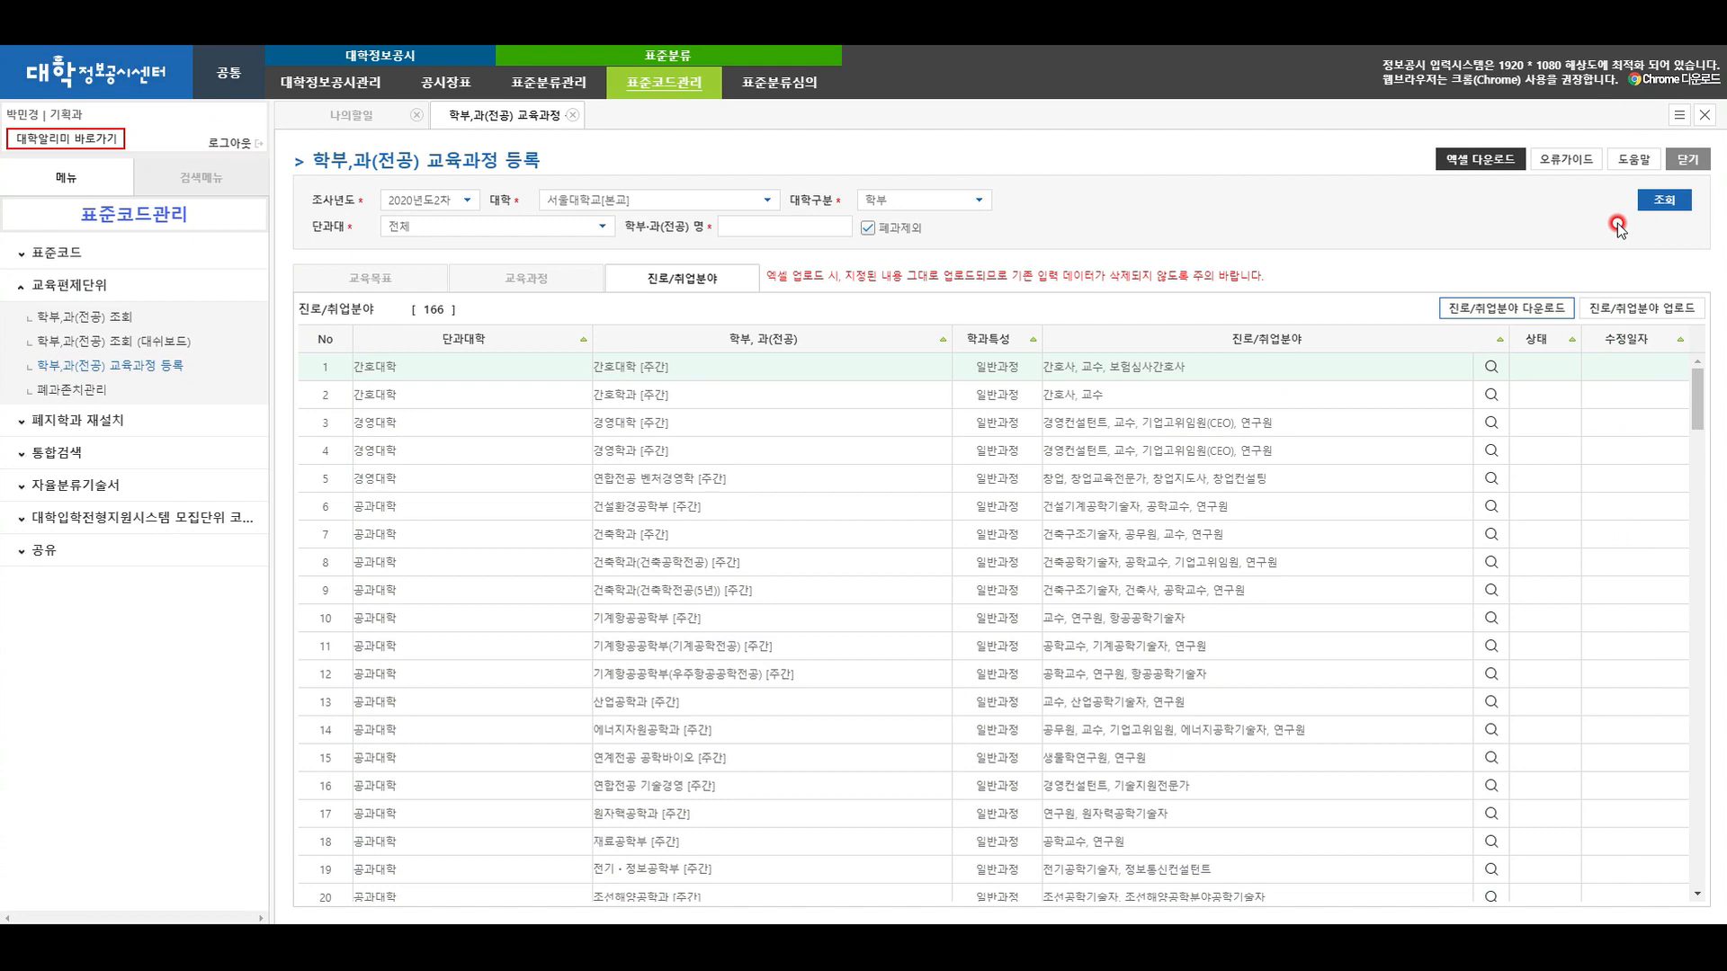
# Upload the 진로_취업분야 (1) Excel file as the 진로/취업분야 data and confirm the upload
pyautogui.click(1627, 309)
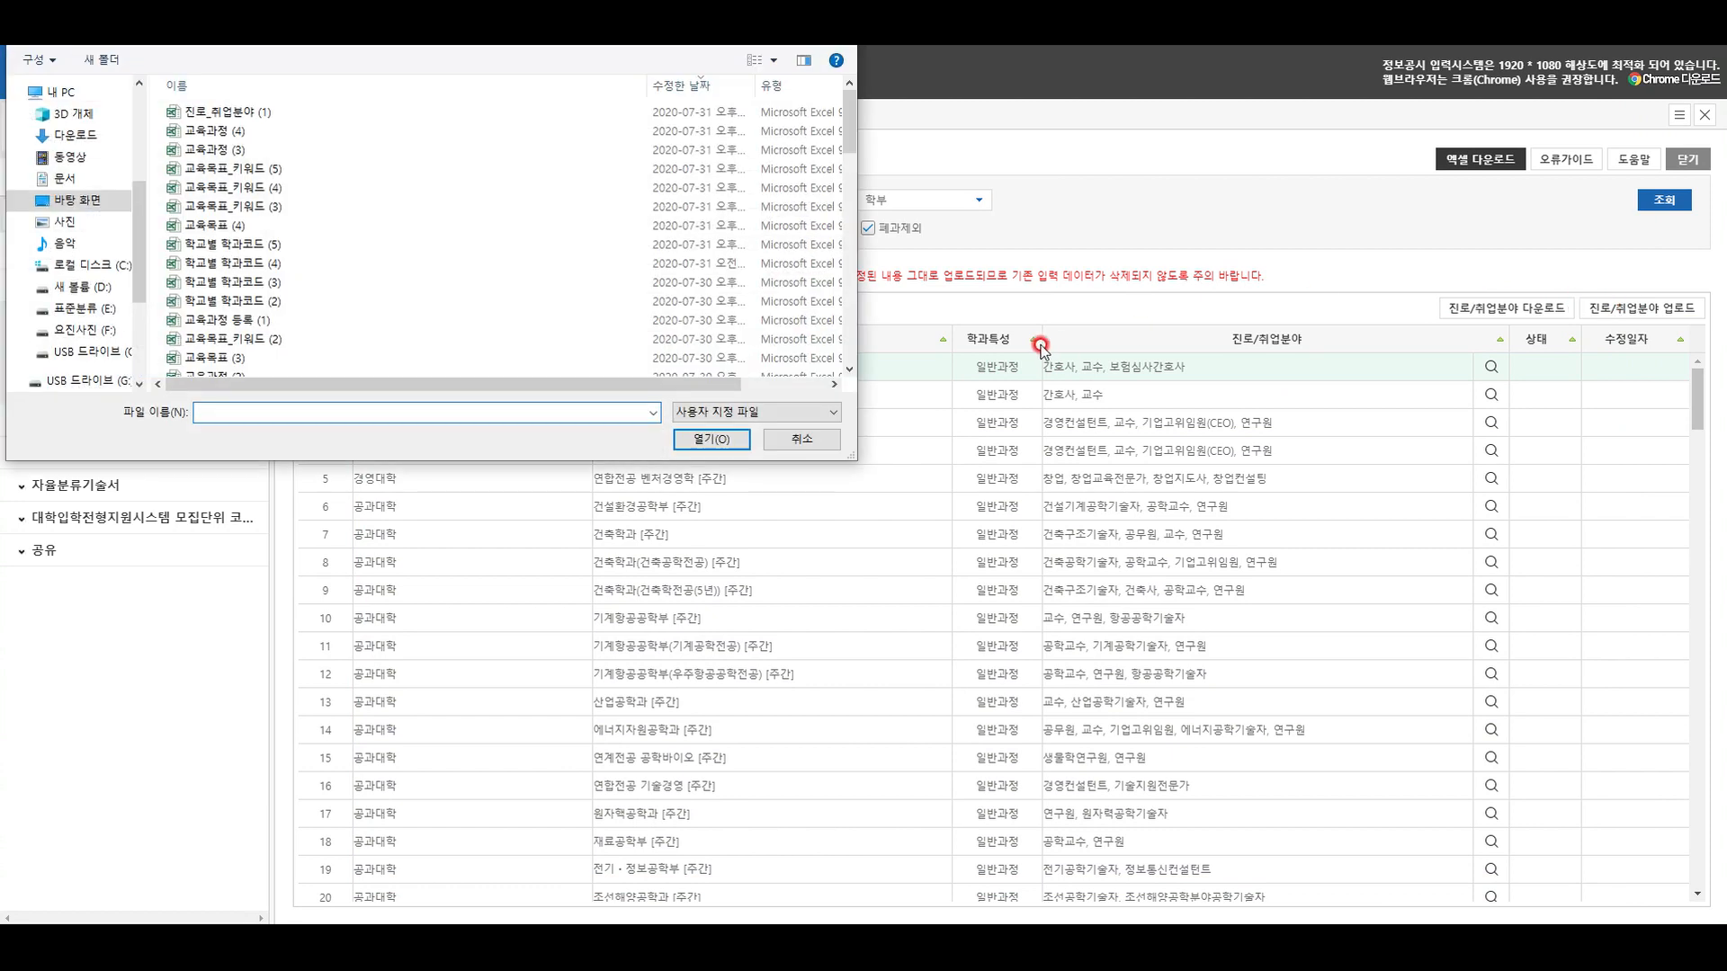
pyautogui.click(239, 111)
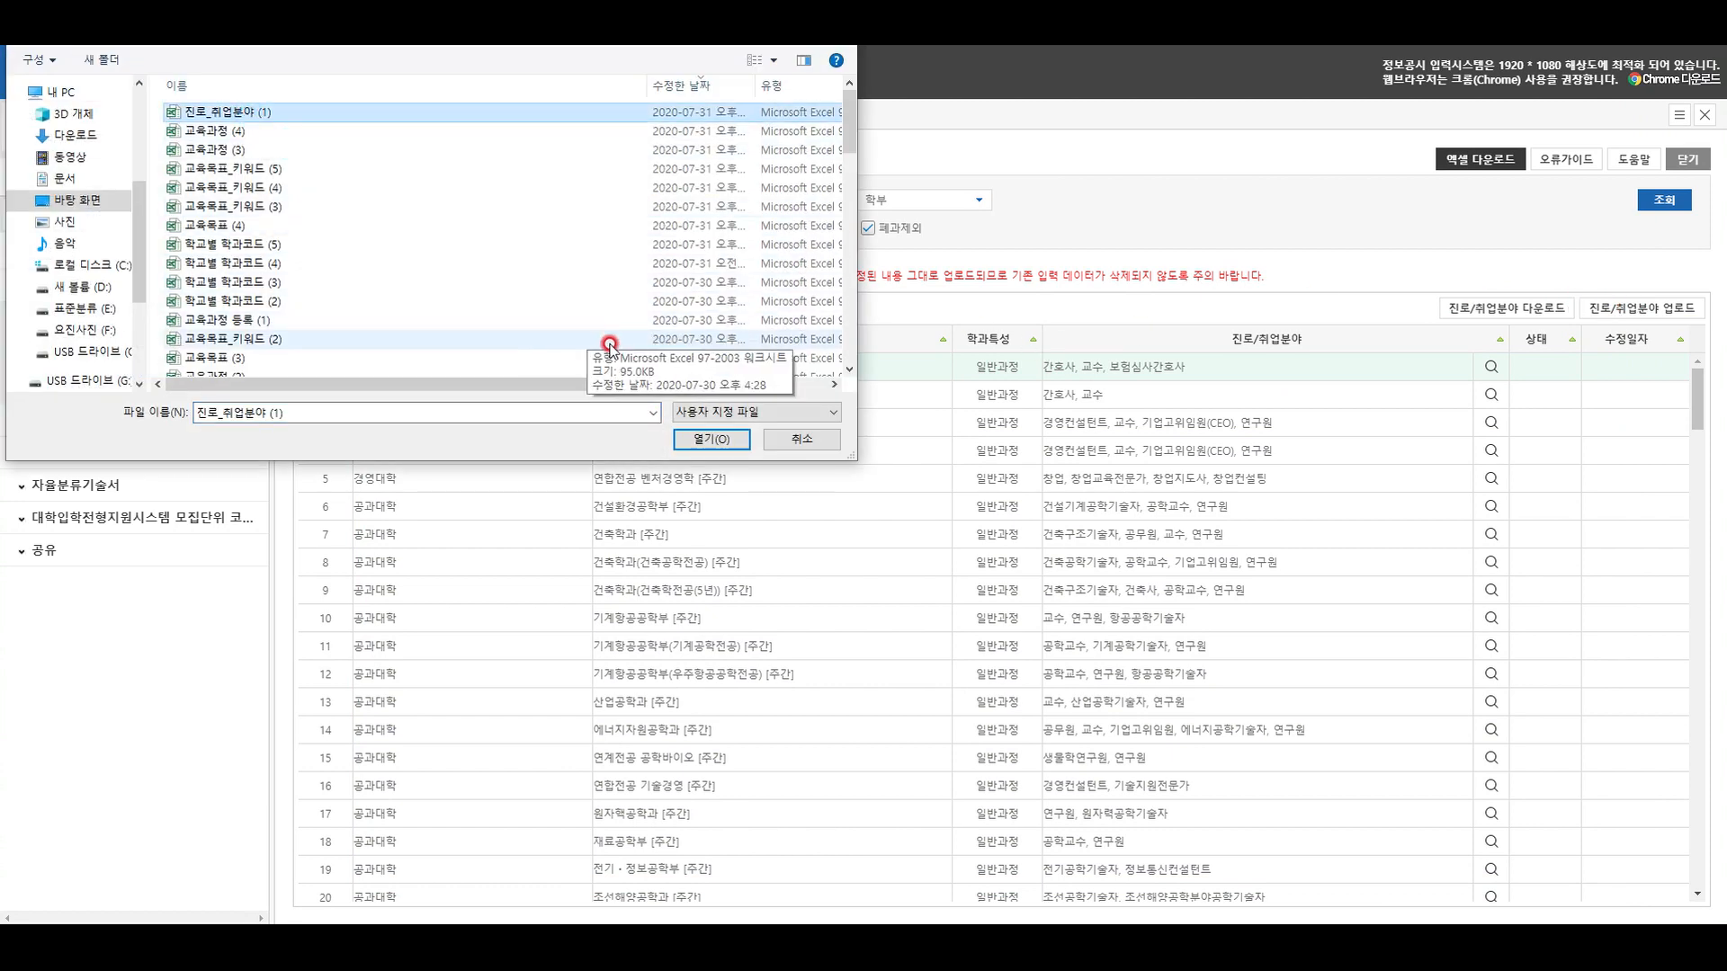
pyautogui.click(711, 438)
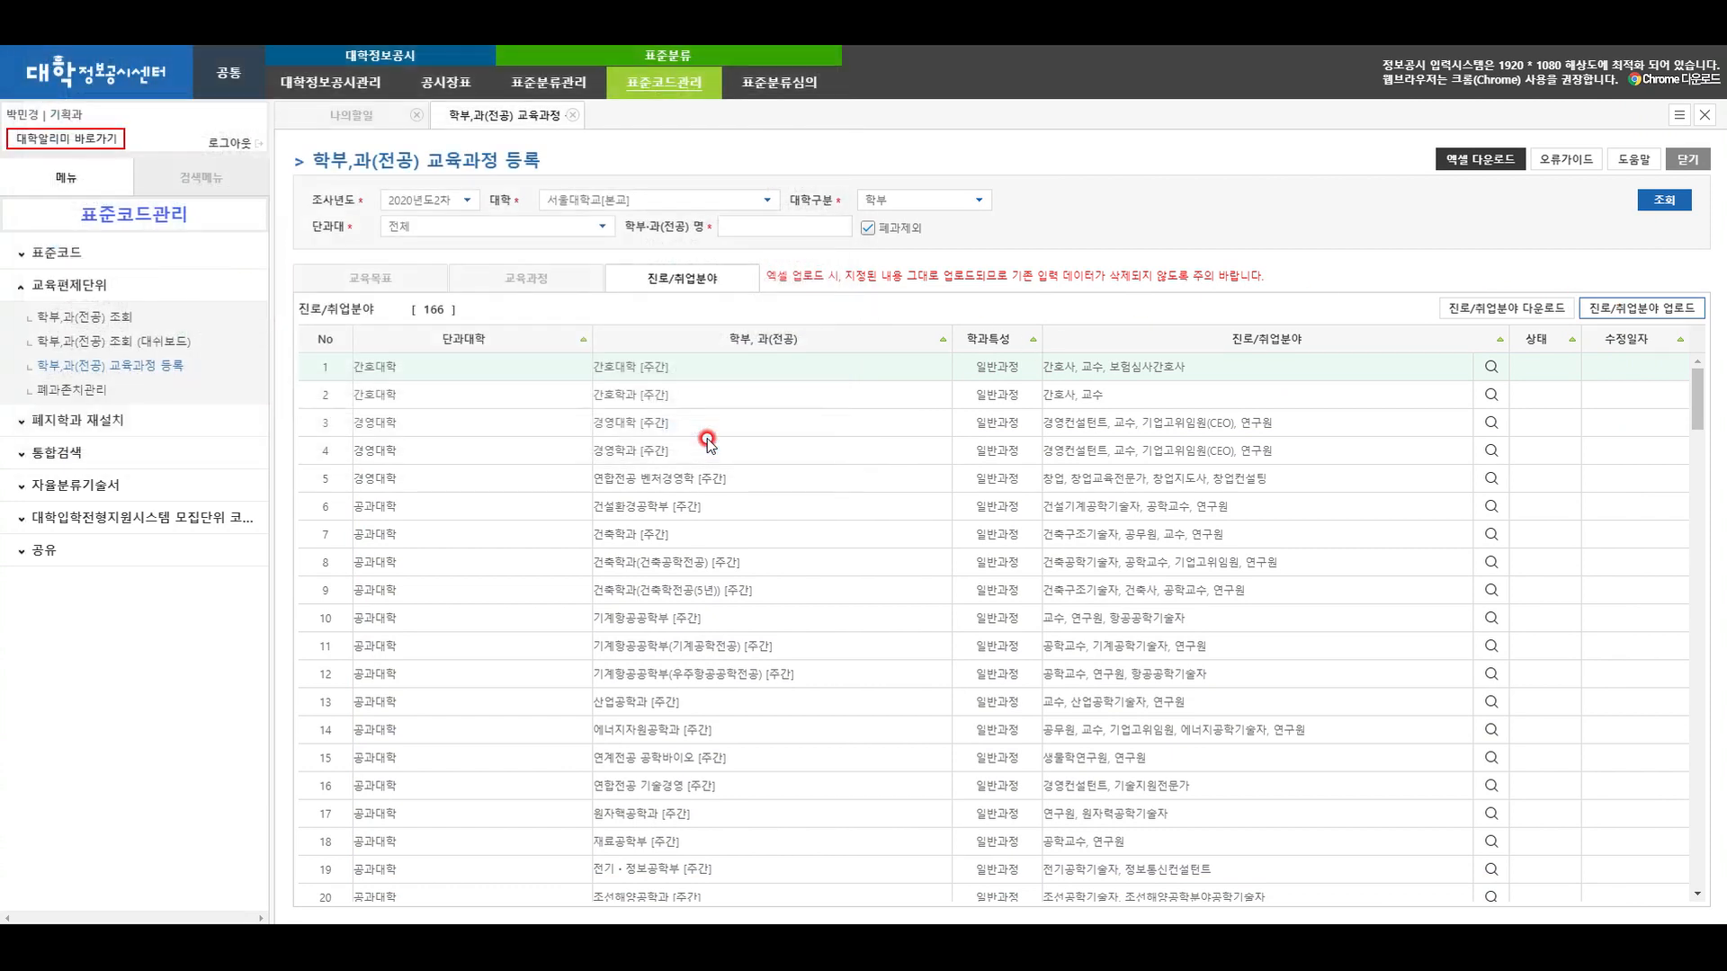
pyautogui.click(950, 132)
pyautogui.click(1004, 126)
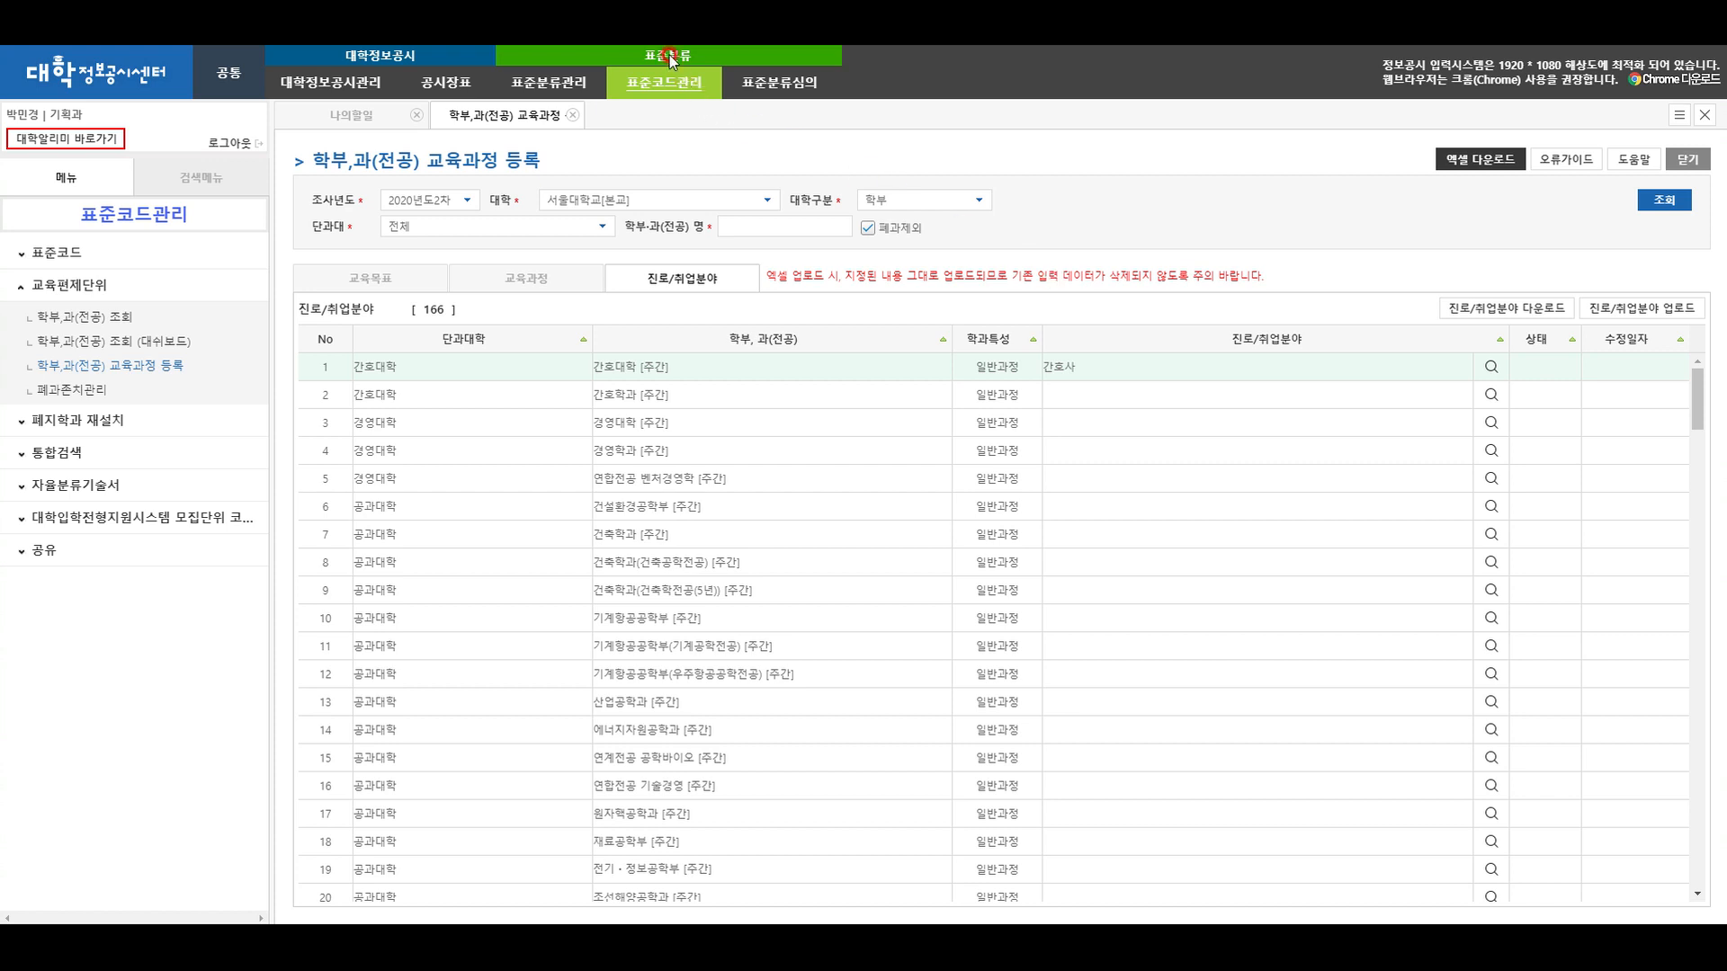
# Open the 진로취업분야 추가 신청 게시판 under 표준분류관리 and start adding a new request
pyautogui.click(558, 90)
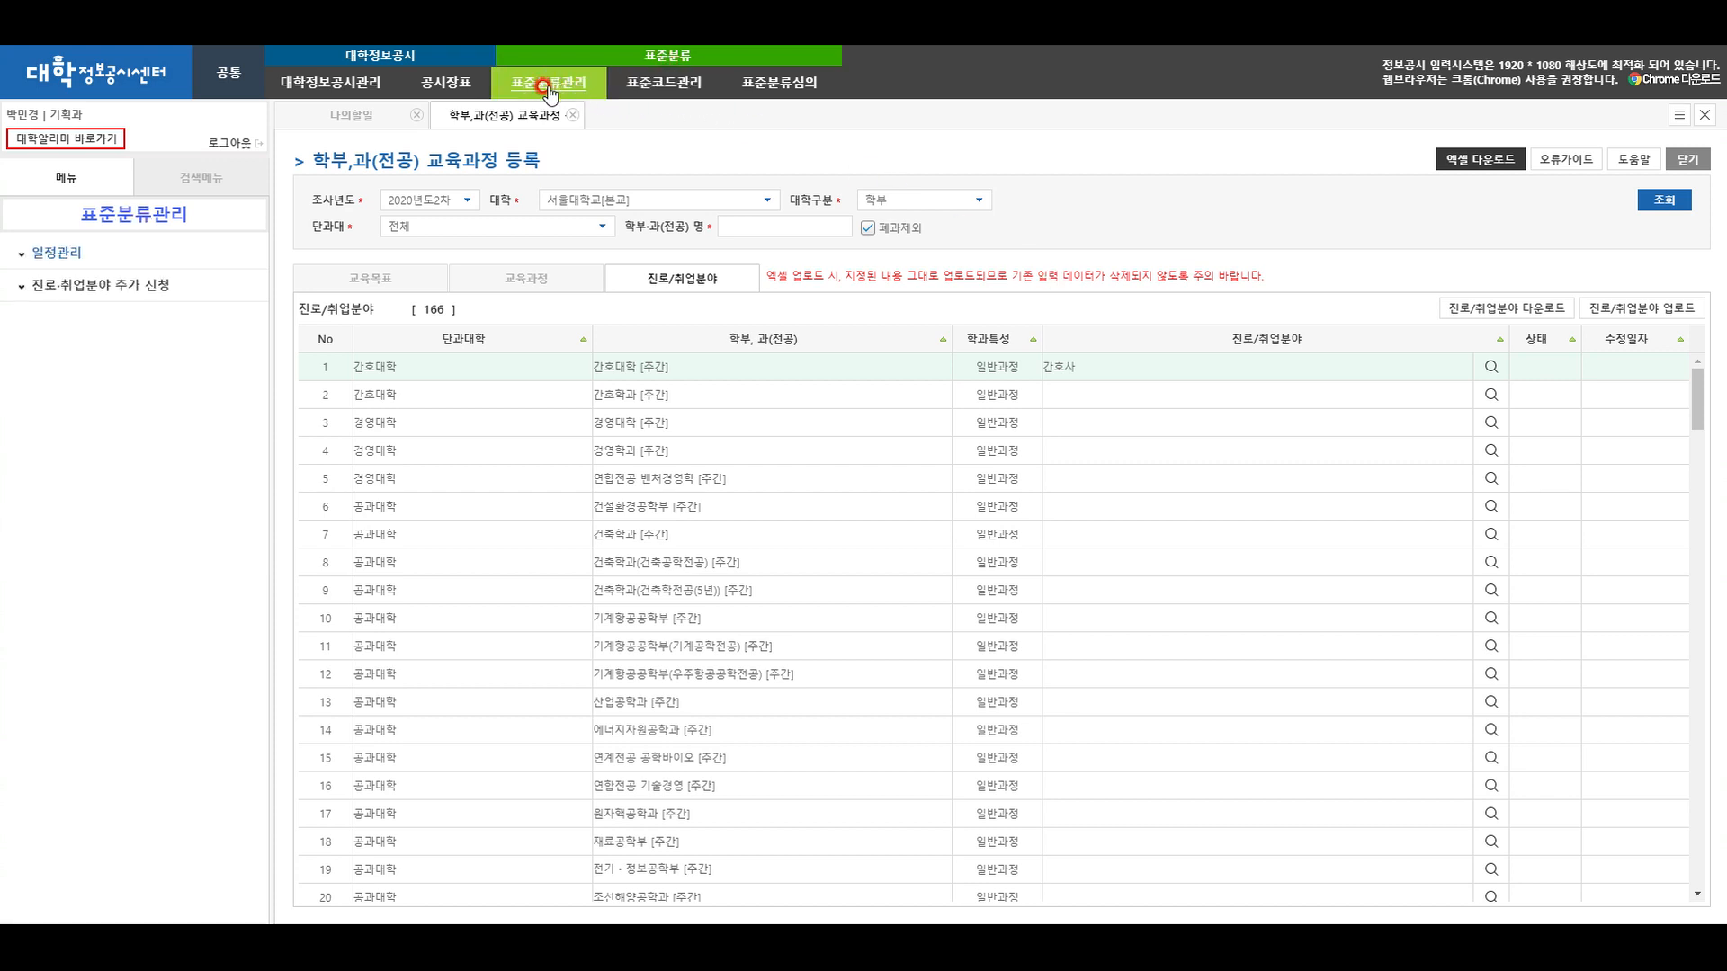
pyautogui.click(105, 288)
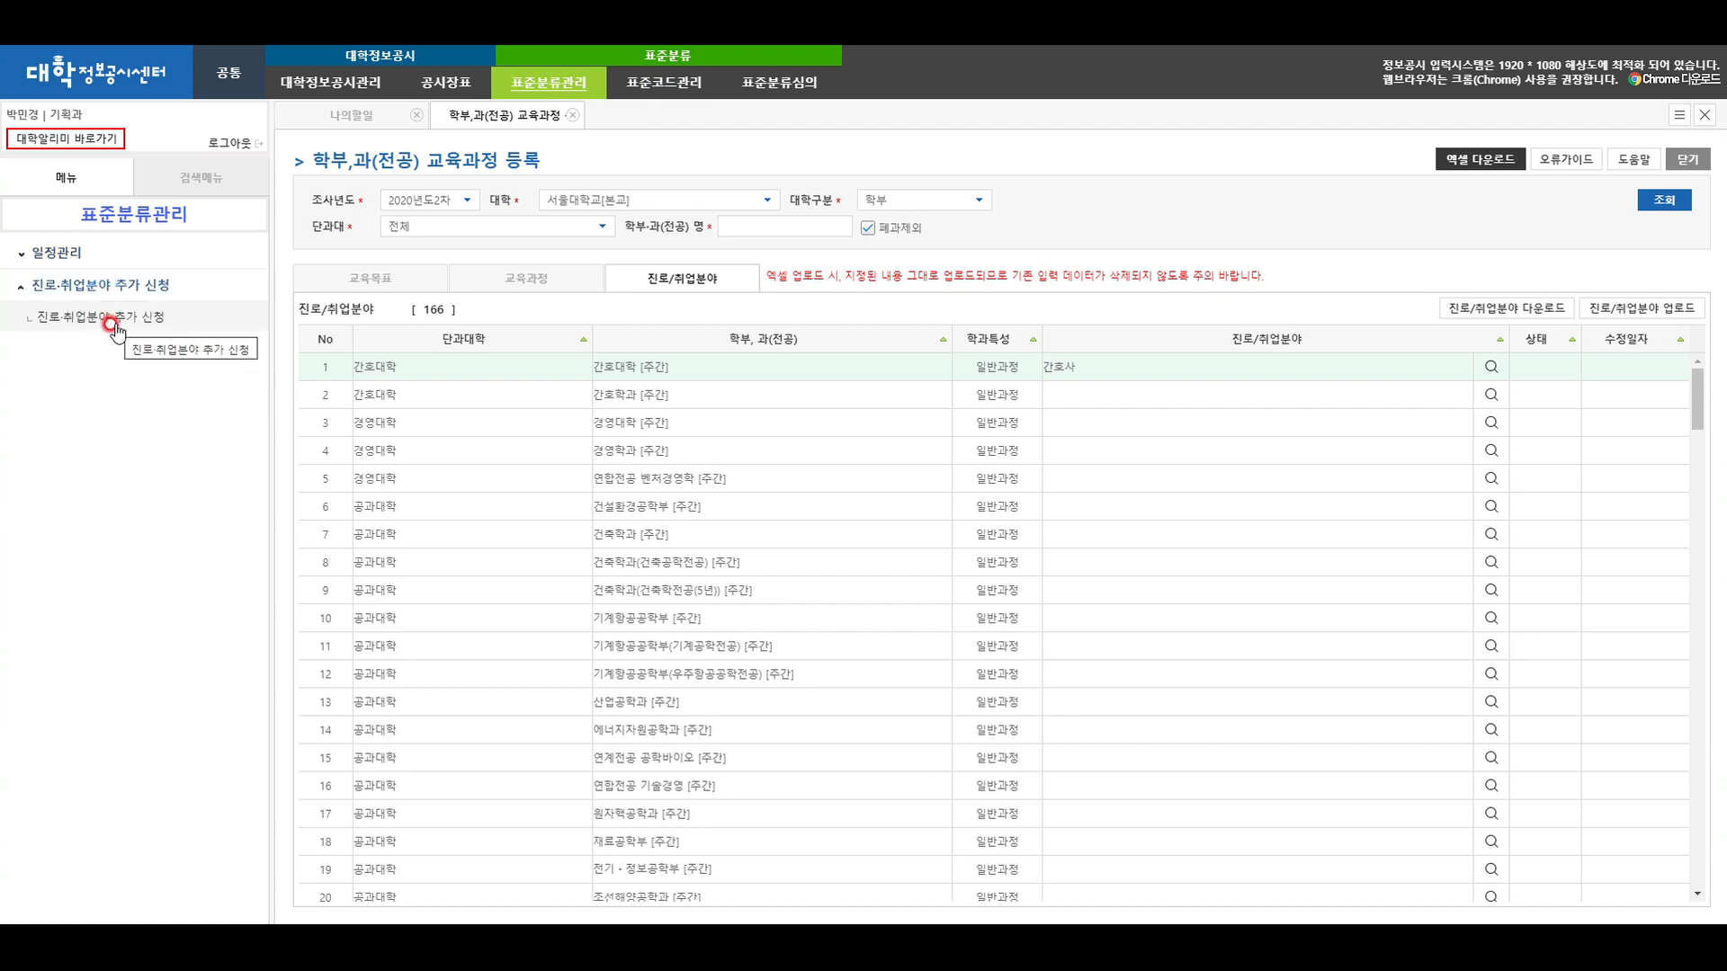
pyautogui.click(113, 328)
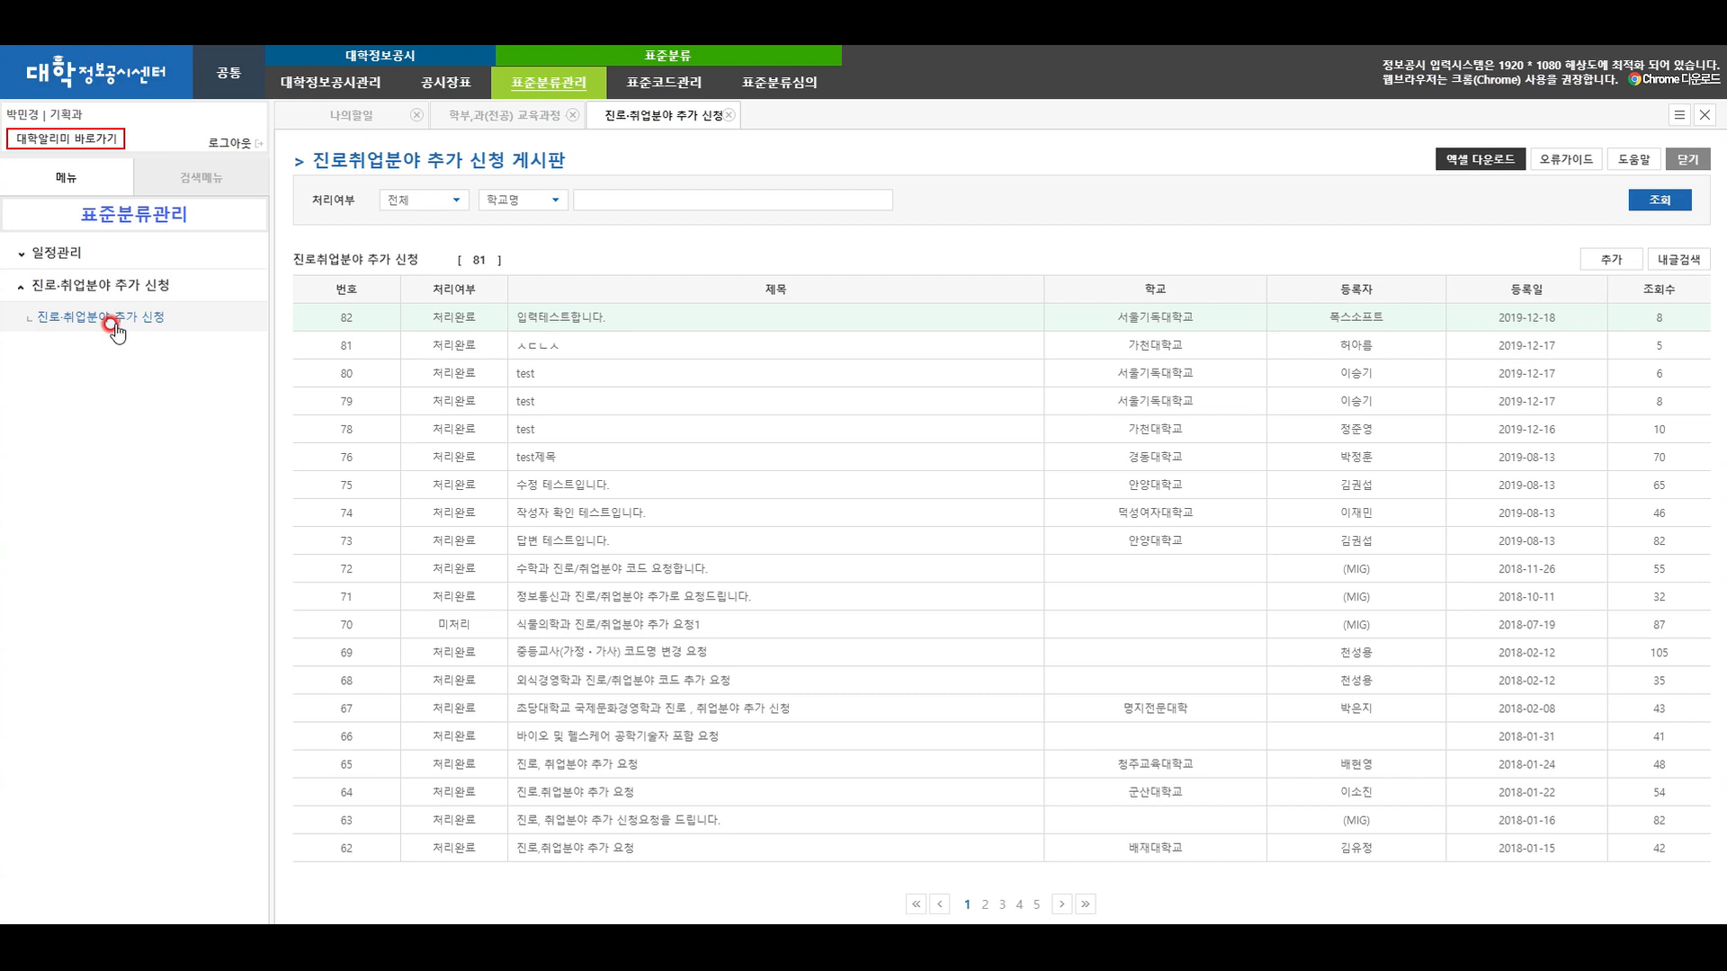
pyautogui.click(1609, 259)
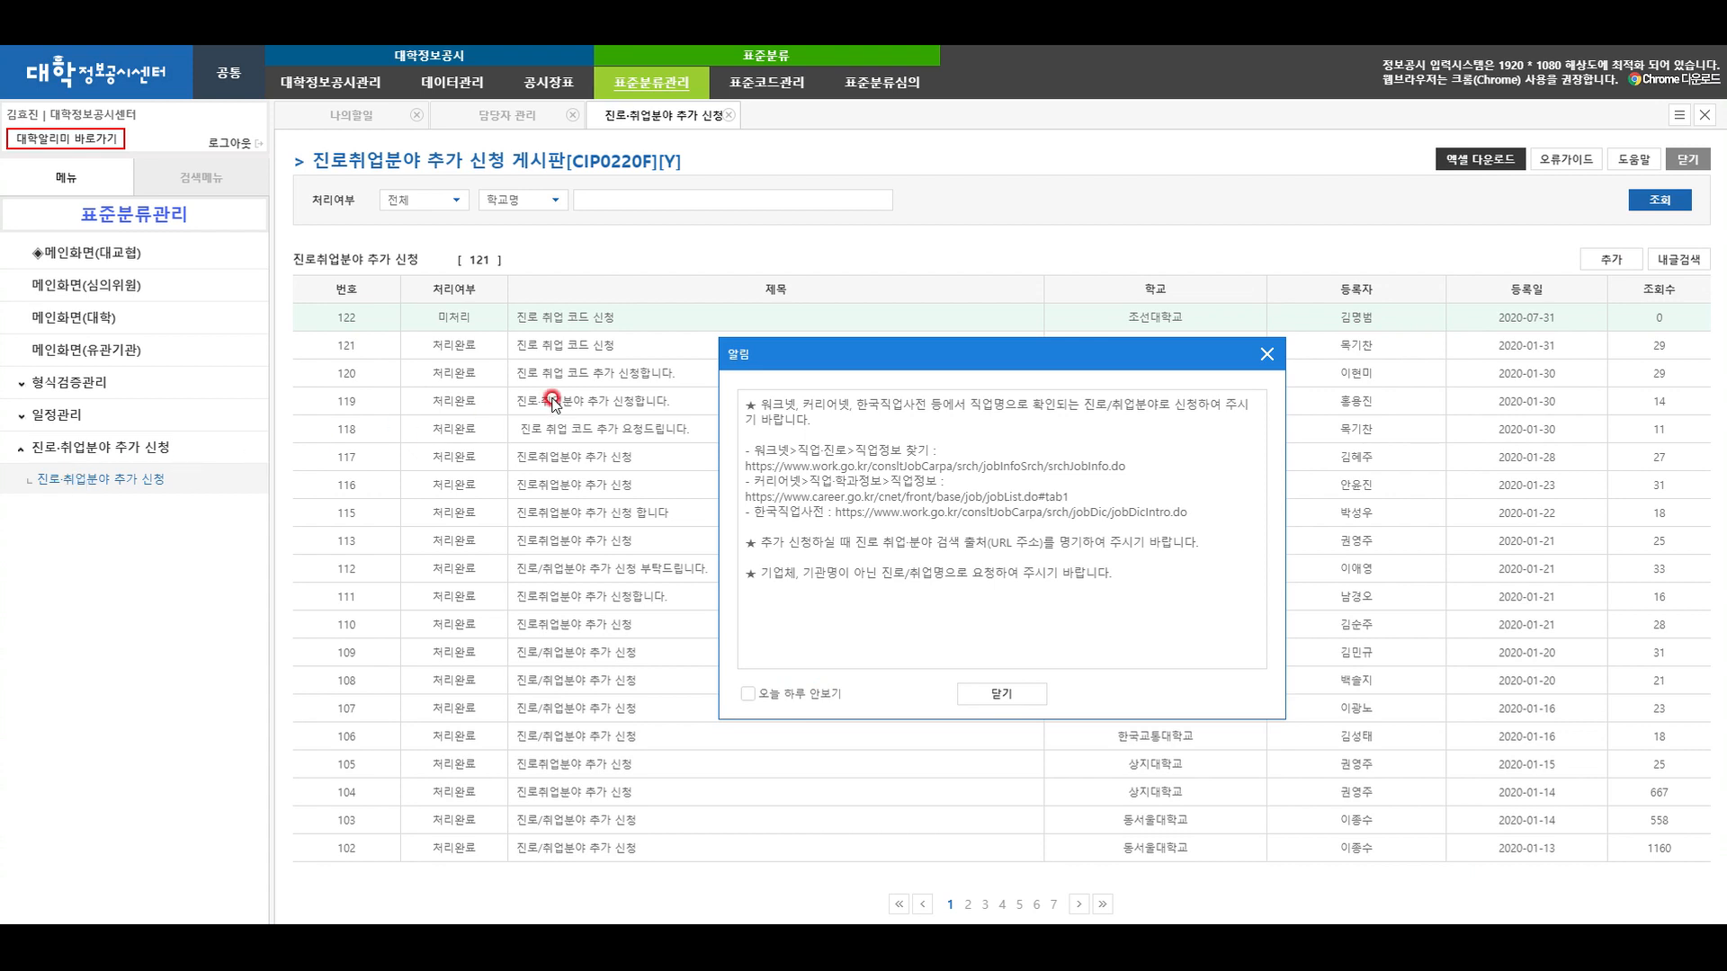
pyautogui.click(922, 356)
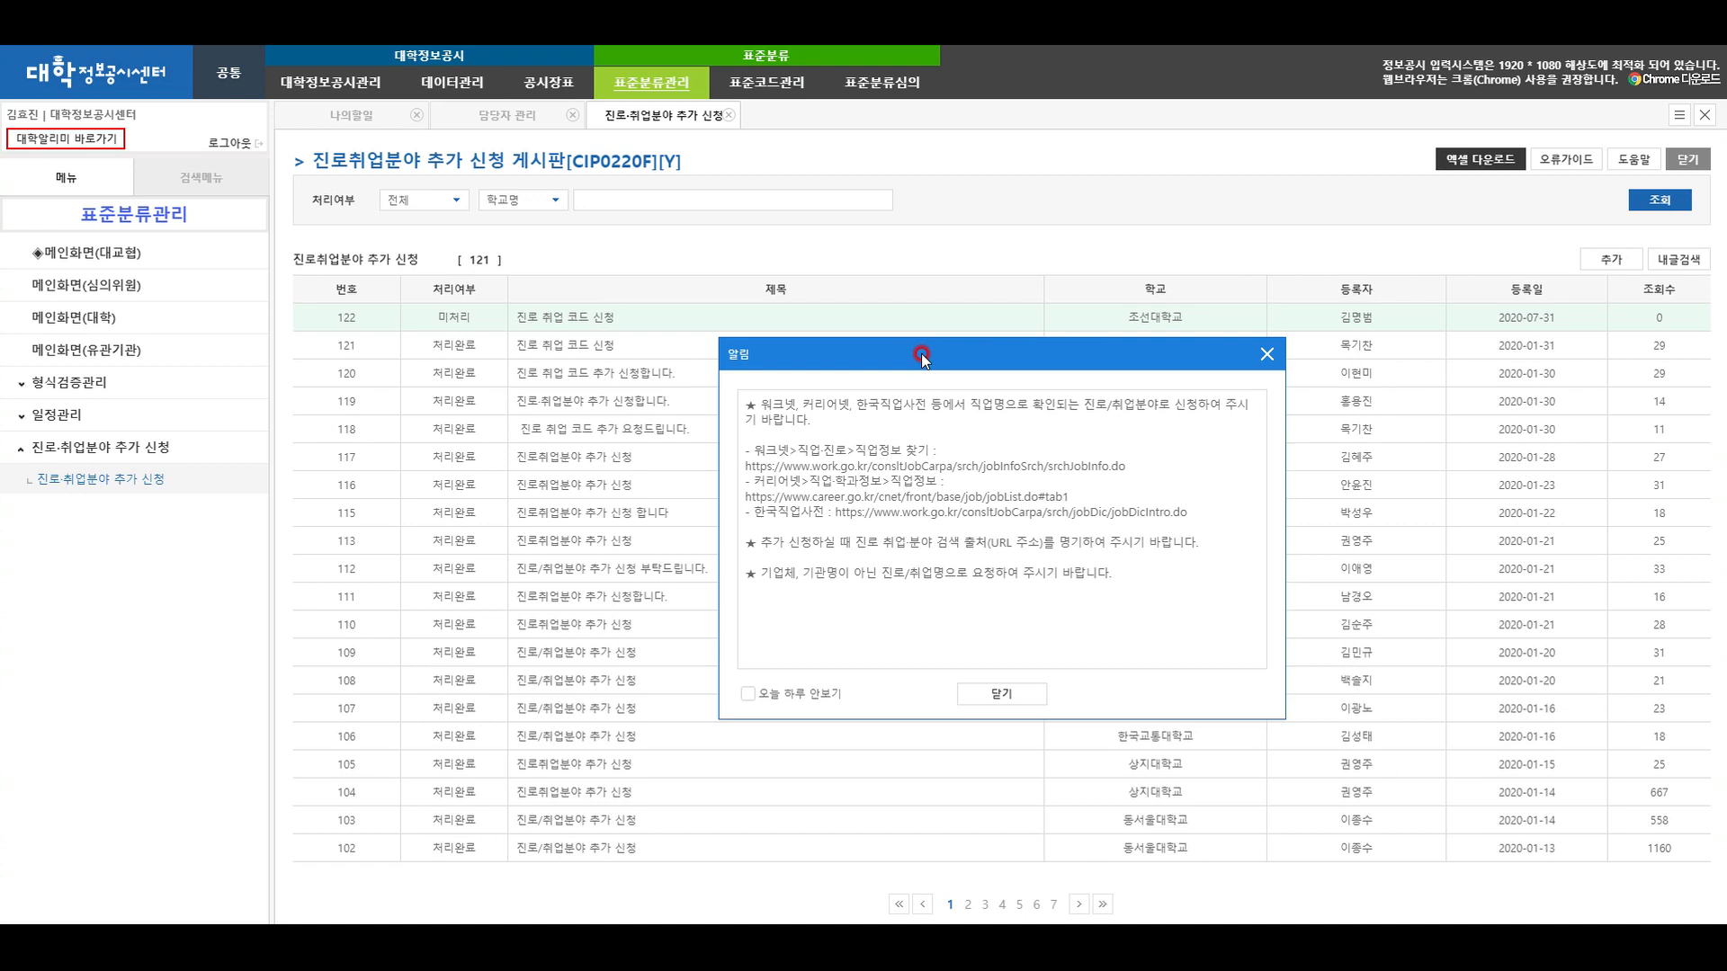